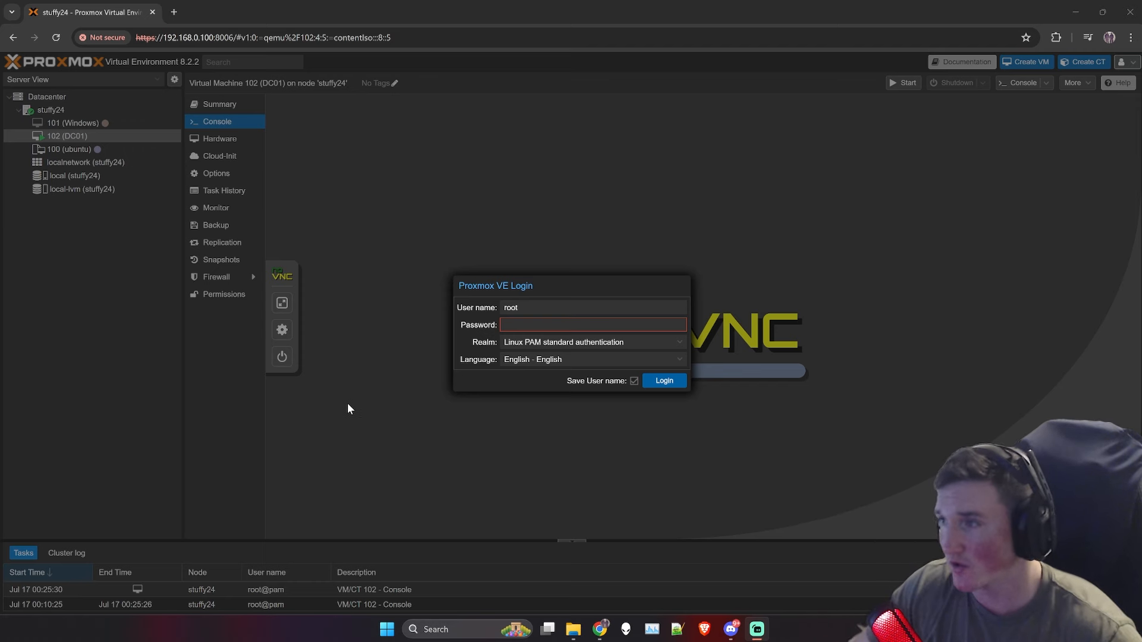
Step: Log in to Proxmox VE as root and dismiss the no-valid-subscription notice
{"action": "left_click", "coordinate": [511, 324]}
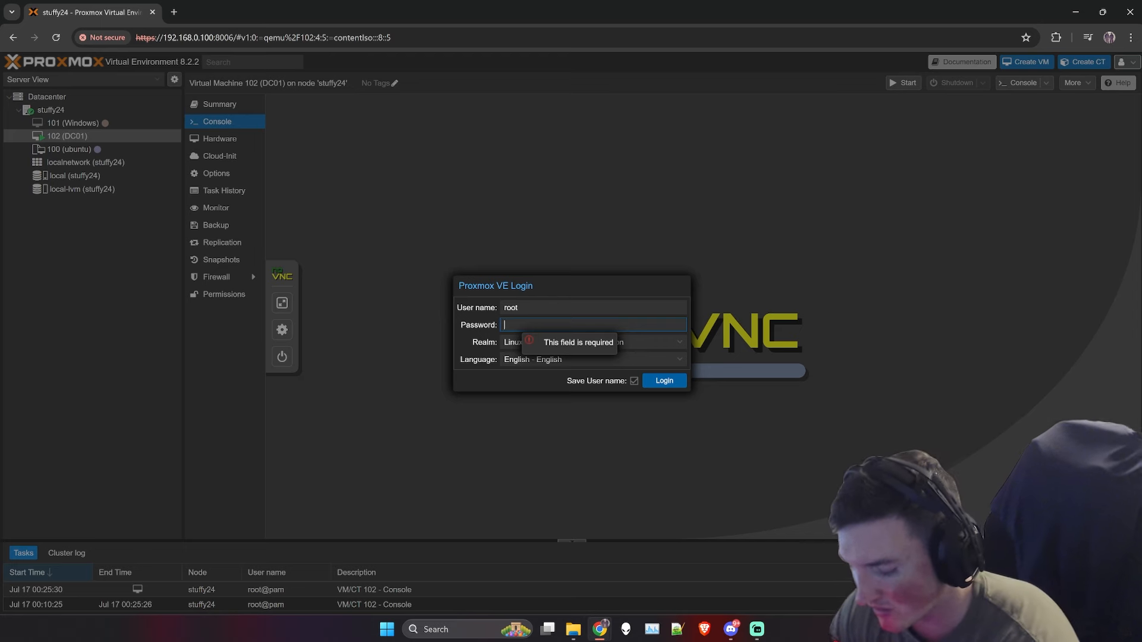
{"action": "type", "text": "••••••••••••••"}
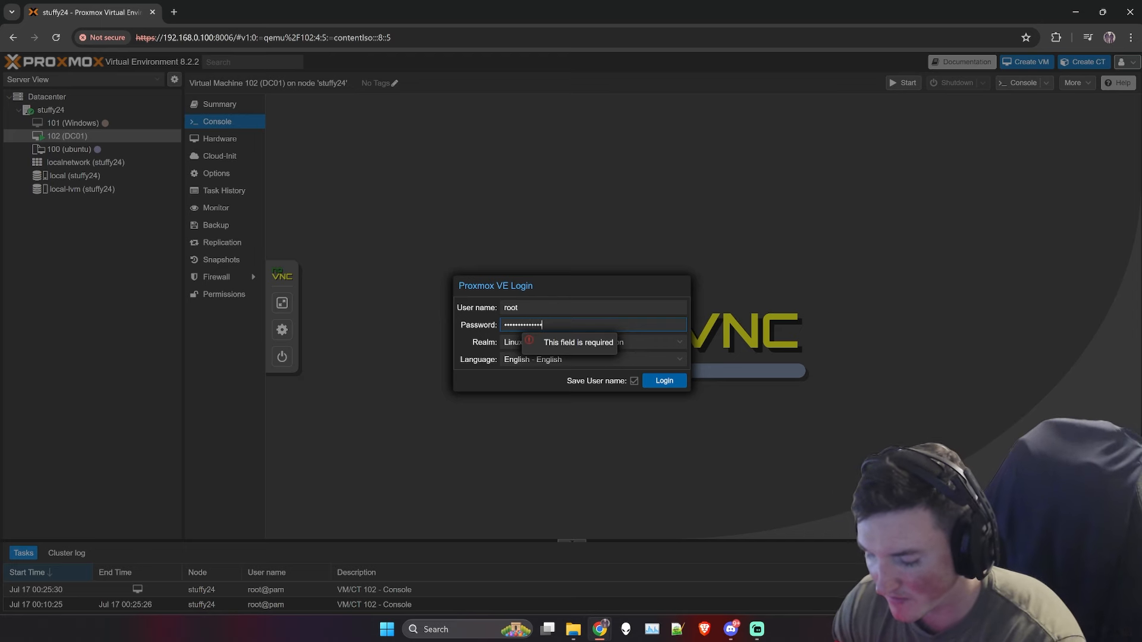
{"action": "key", "text": "Return"}
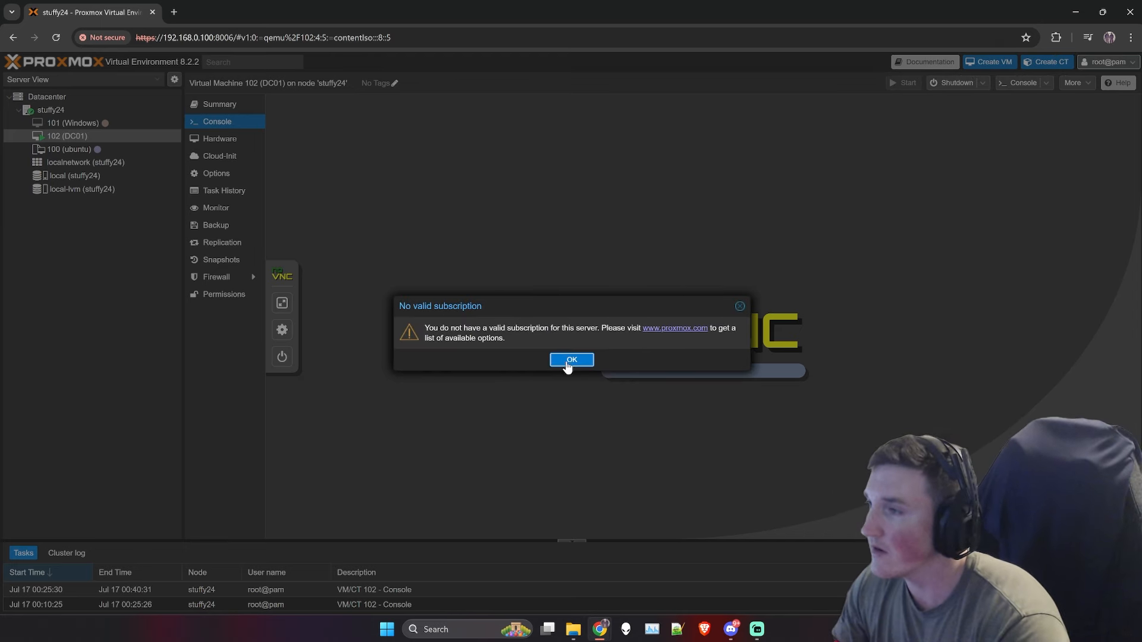
{"action": "left_click", "coordinate": [570, 360]}
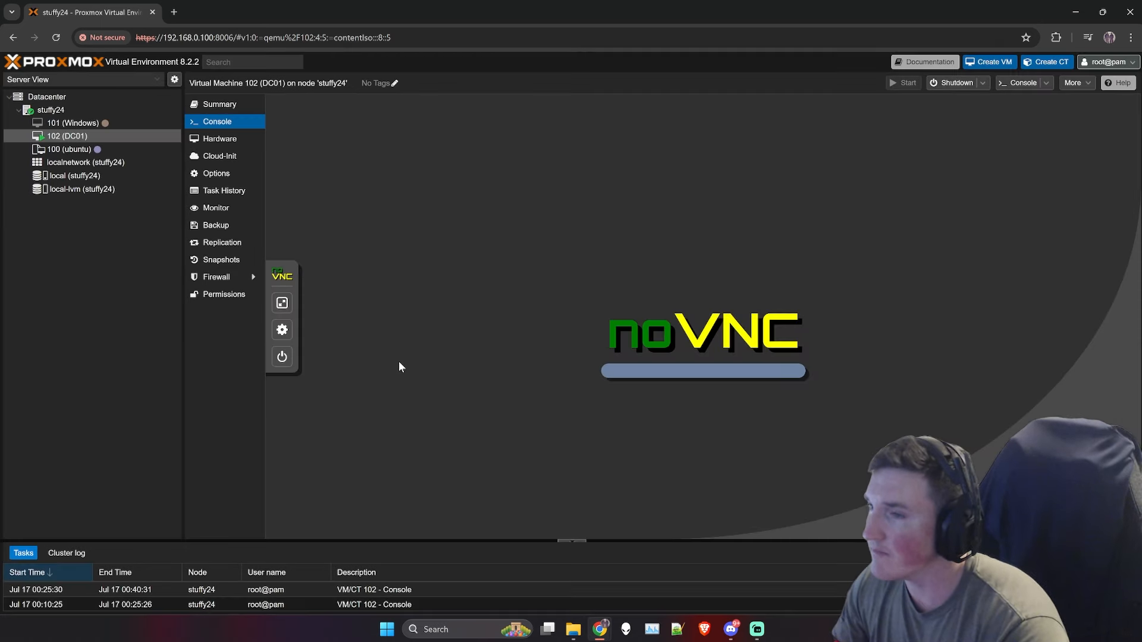
Step: Shut down VM 102 (DC01) from its context menu and confirm with Yes
{"action": "right_click", "coordinate": [62, 136]}
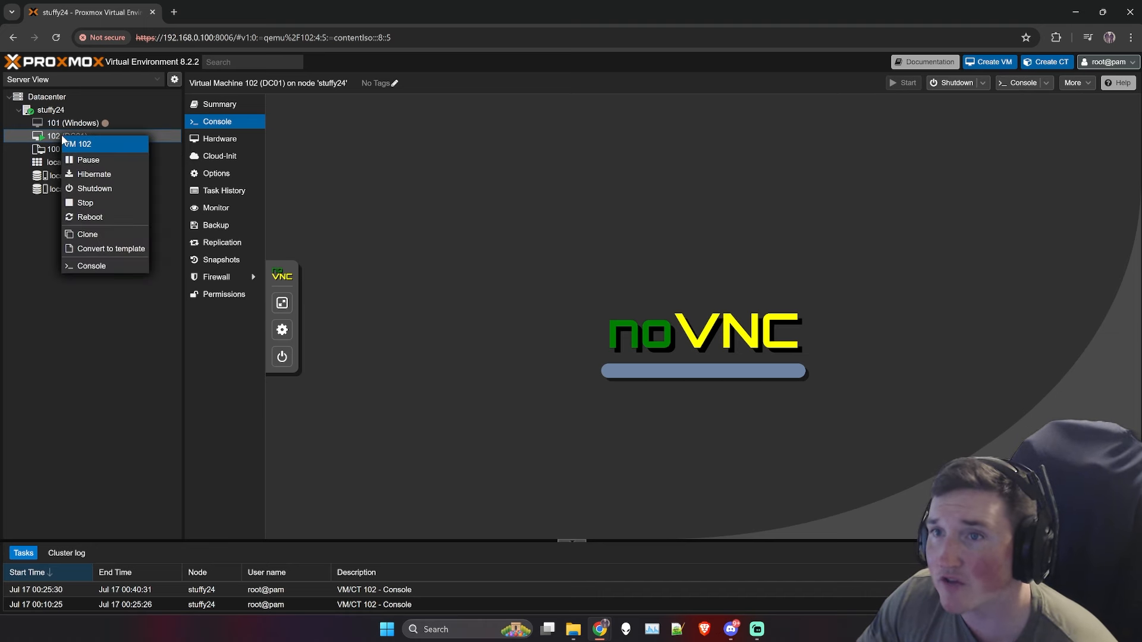
{"action": "left_click", "coordinate": [94, 189]}
{"action": "left_click", "coordinate": [548, 361]}
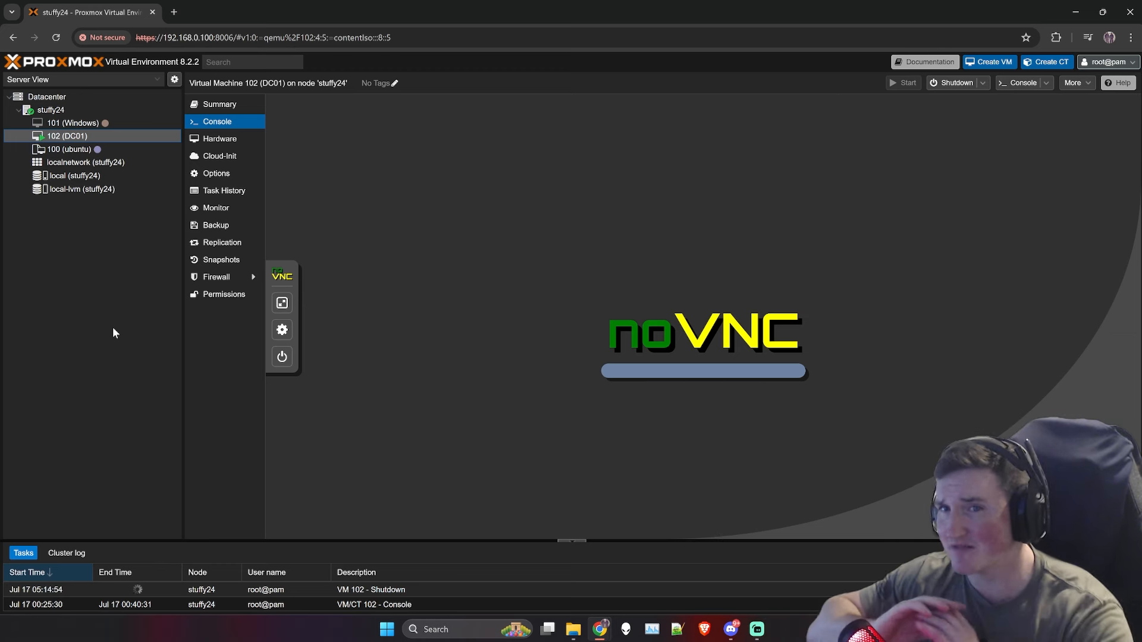
Step: Glance at the ubuntu and Windows VMs, then return to DC01's console
{"action": "right_click", "coordinate": [52, 150]}
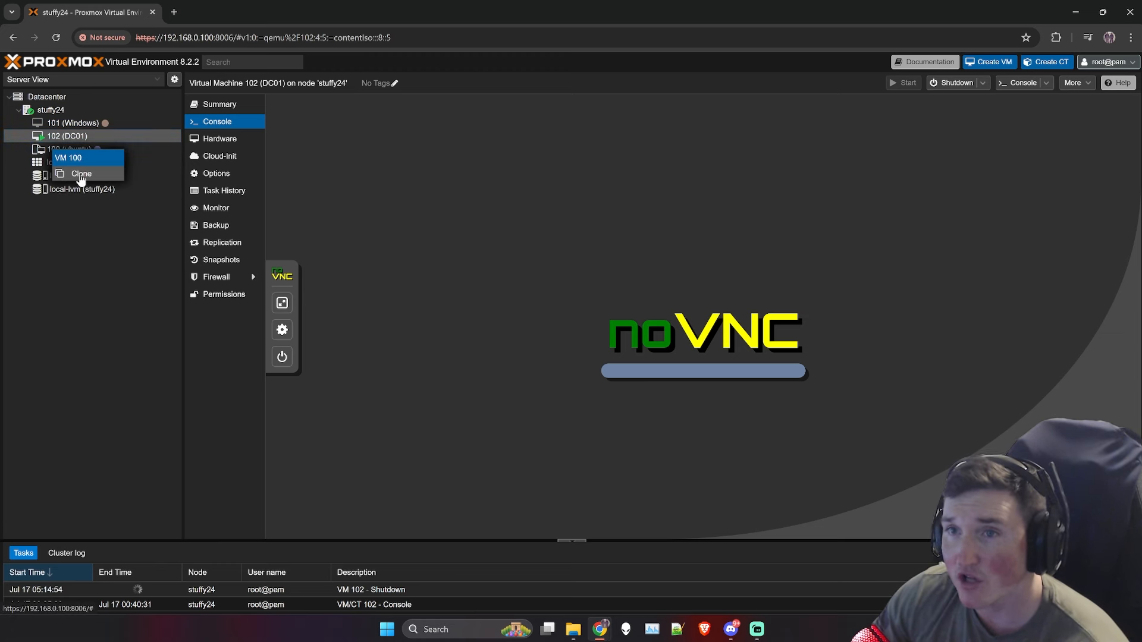
{"action": "left_click", "coordinate": [121, 273]}
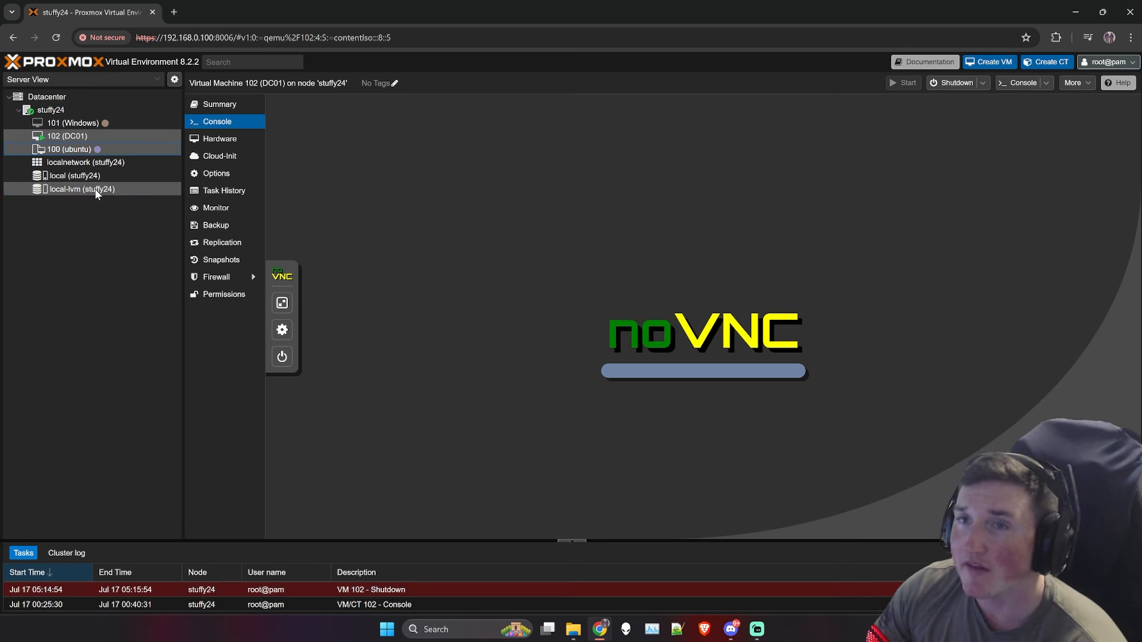
{"action": "left_click", "coordinate": [77, 123]}
{"action": "left_click", "coordinate": [75, 137]}
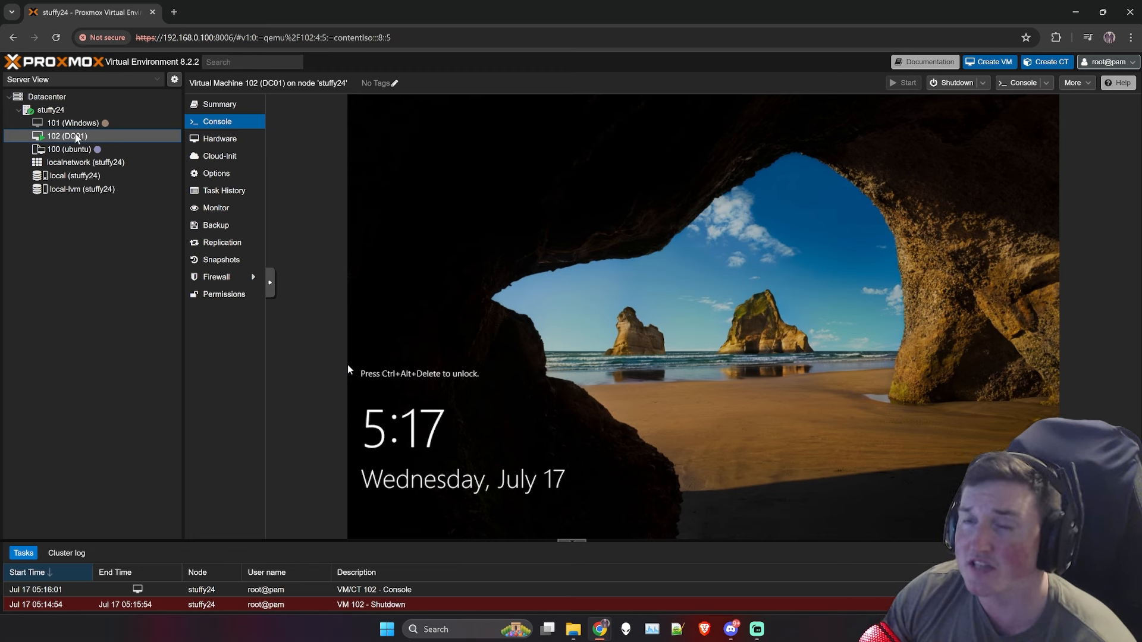
Step: Review the ISO images on local storage, selecting the Server evaluation ISO, without uploading anything
{"action": "left_click", "coordinate": [51, 110]}
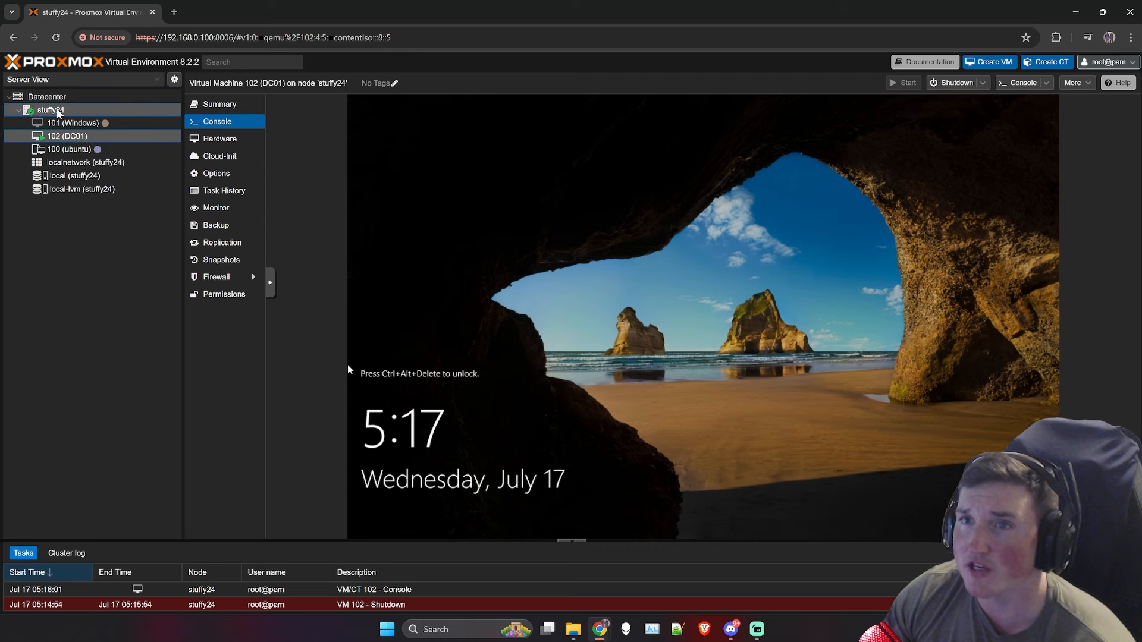
{"action": "left_click", "coordinate": [80, 177]}
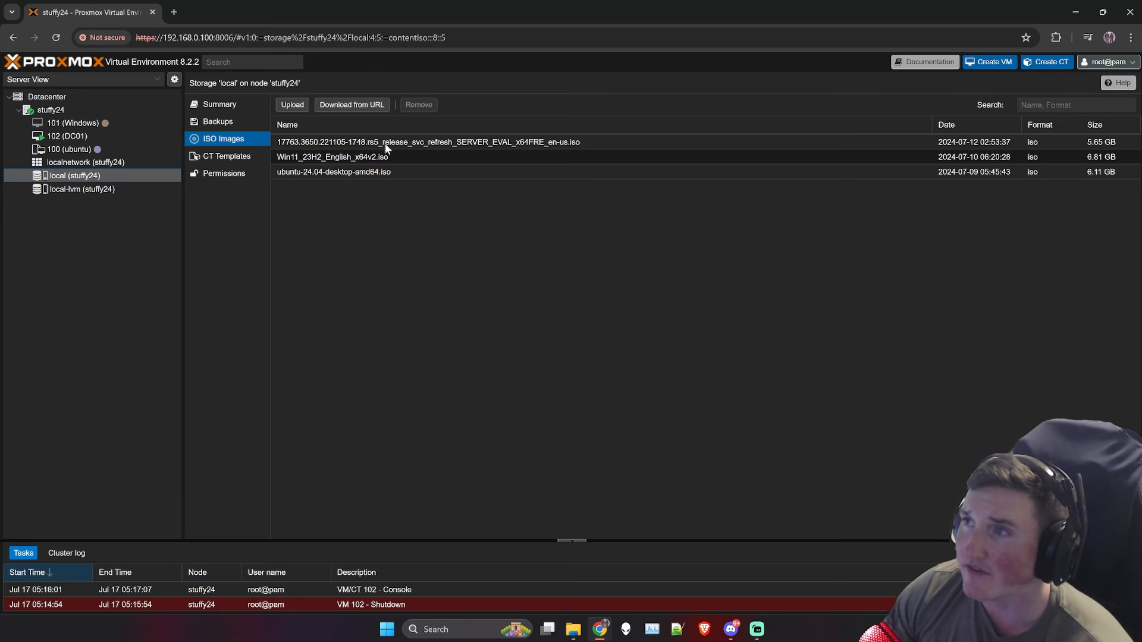
{"action": "left_click", "coordinate": [456, 146]}
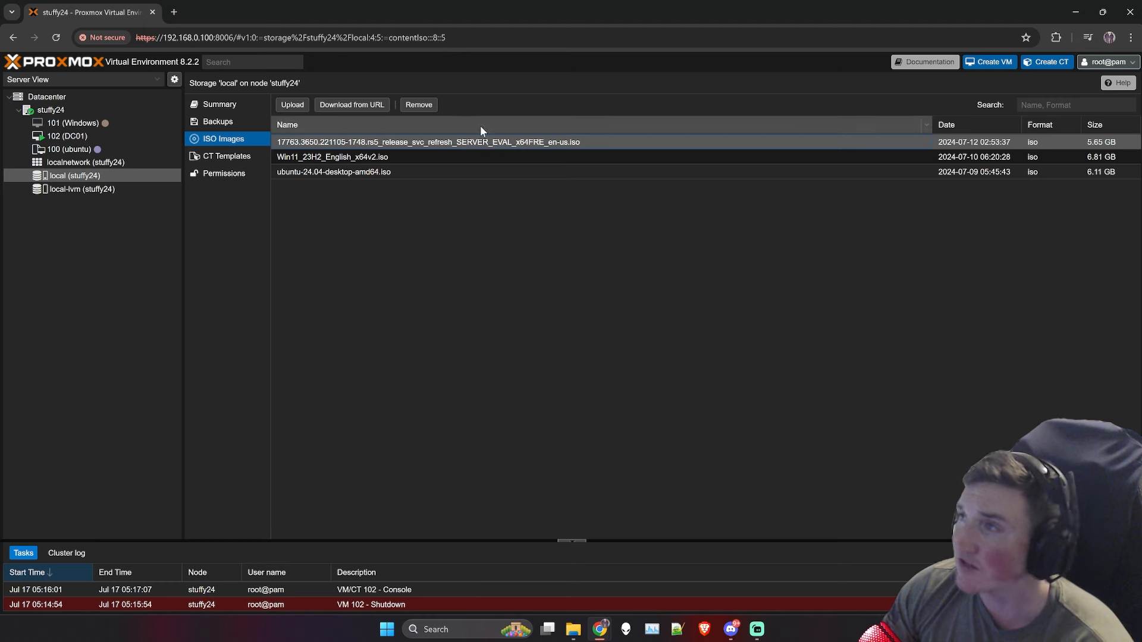
{"action": "left_click", "coordinate": [292, 104]}
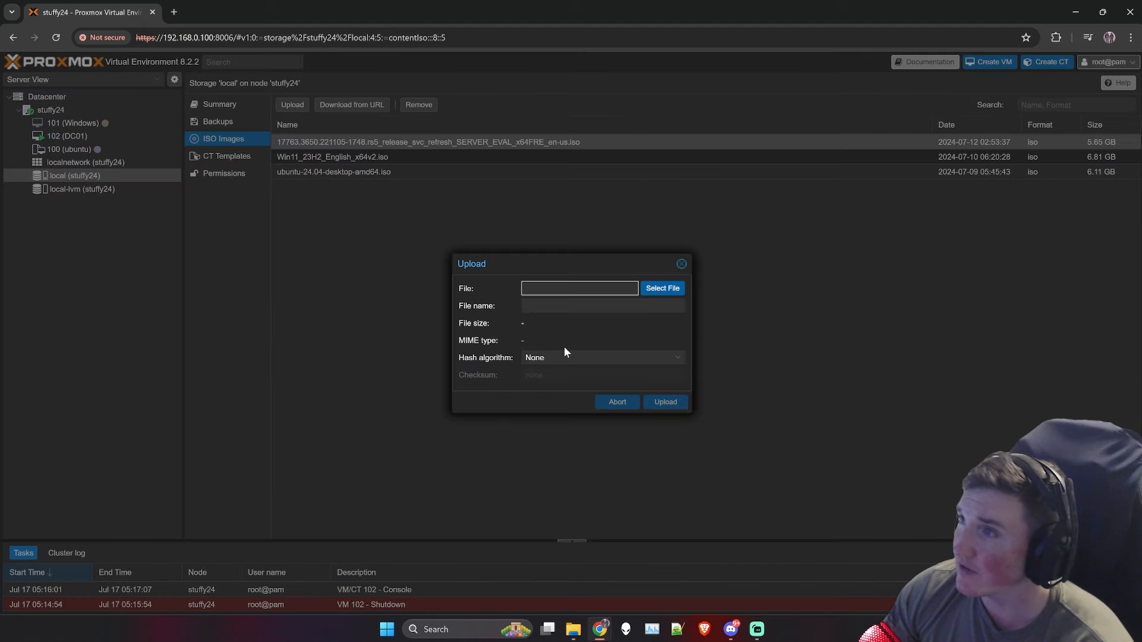
{"action": "left_click", "coordinate": [681, 264]}
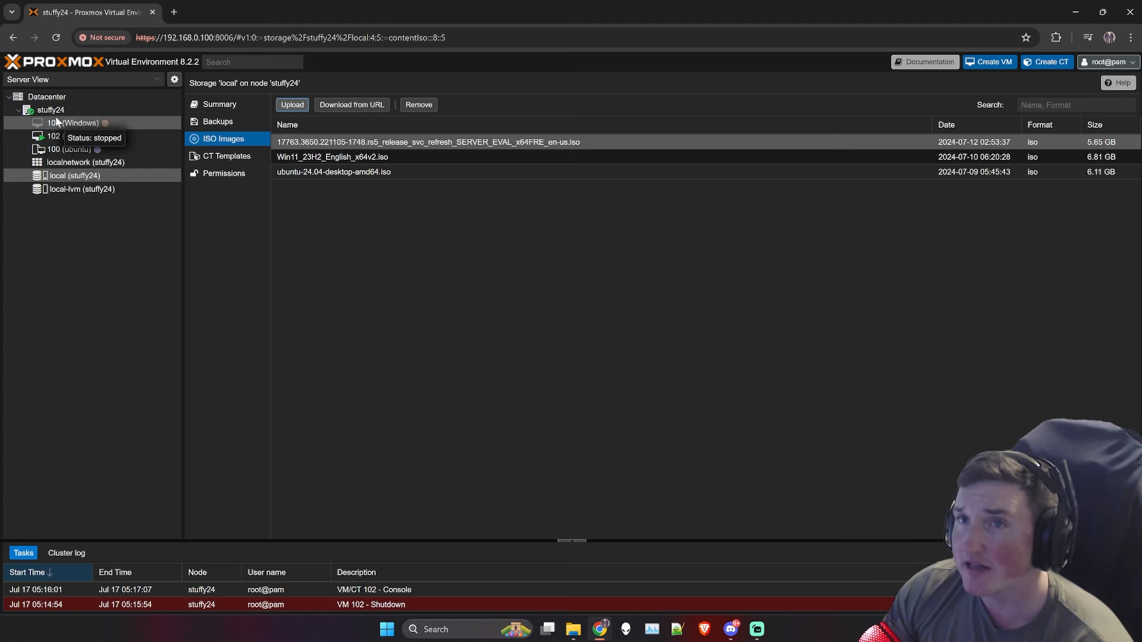
Step: Check local-lvm storage, then show the stuffy24 node's summary page
{"action": "left_click", "coordinate": [87, 190]}
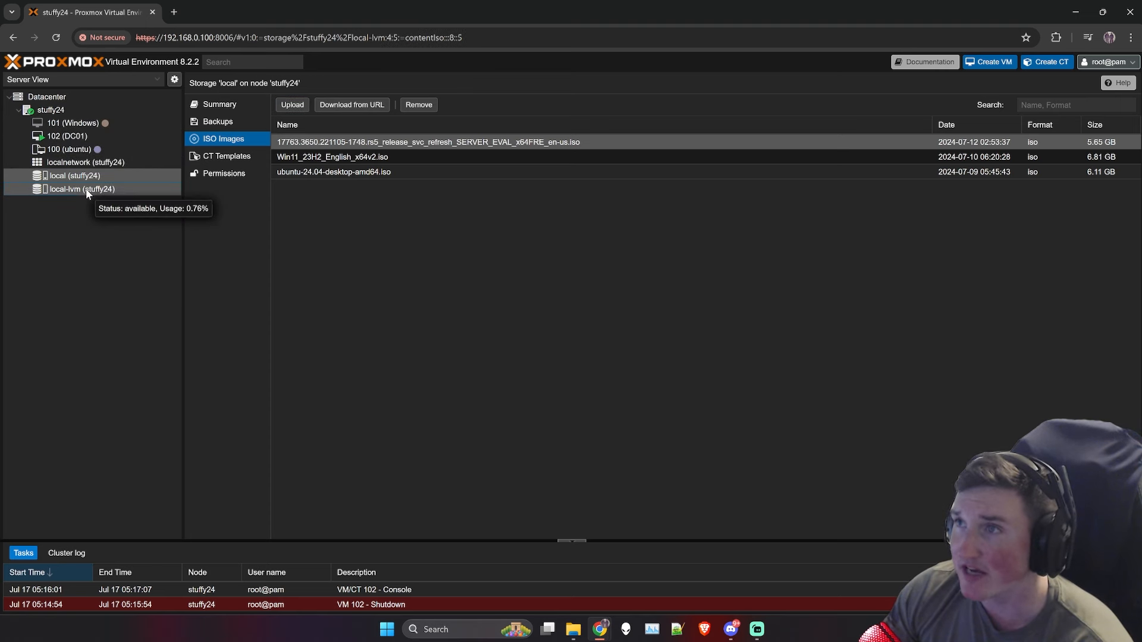
{"action": "left_click", "coordinate": [87, 176]}
{"action": "left_click", "coordinate": [85, 113]}
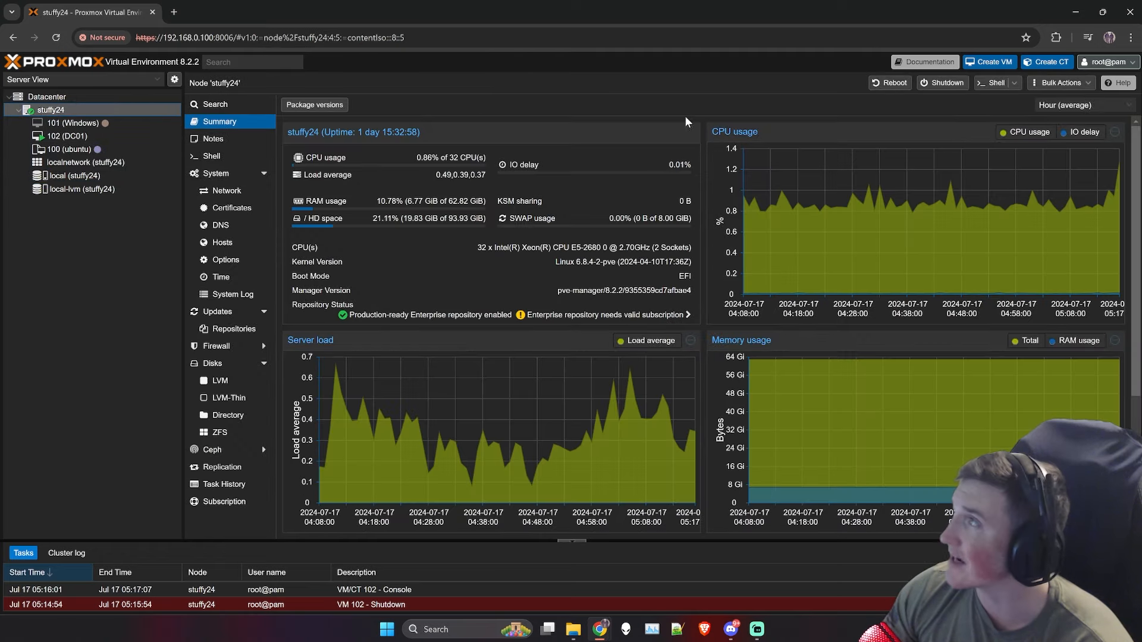
Step: Start a new VM on node stuffy24 with ID 103 and name DC-02
{"action": "left_click", "coordinate": [72, 136]}
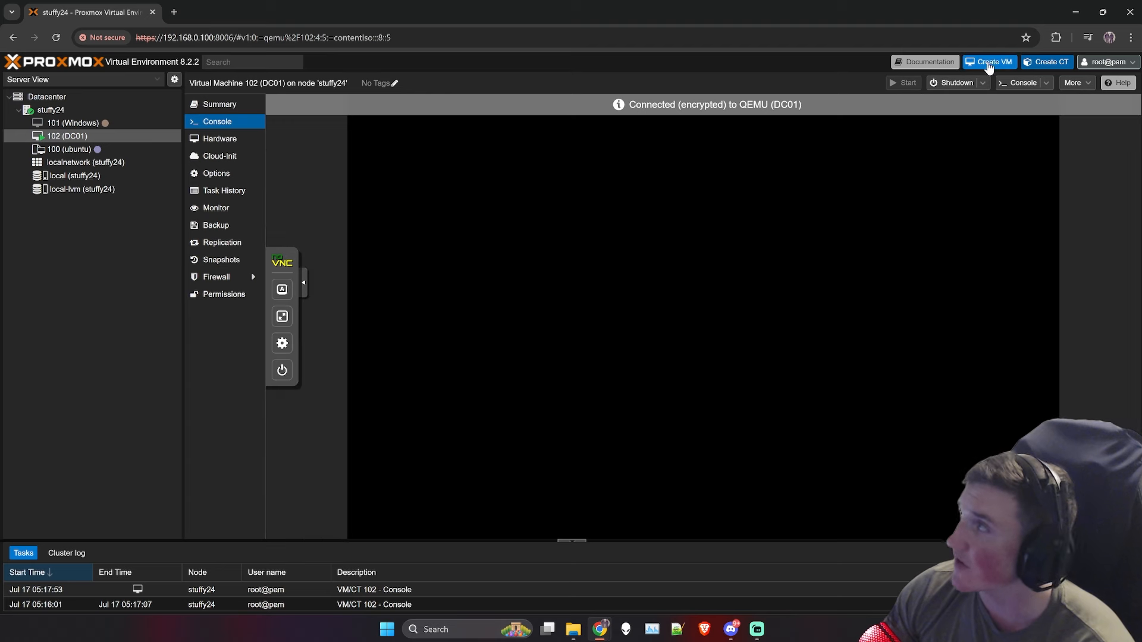
{"action": "left_click", "coordinate": [987, 63]}
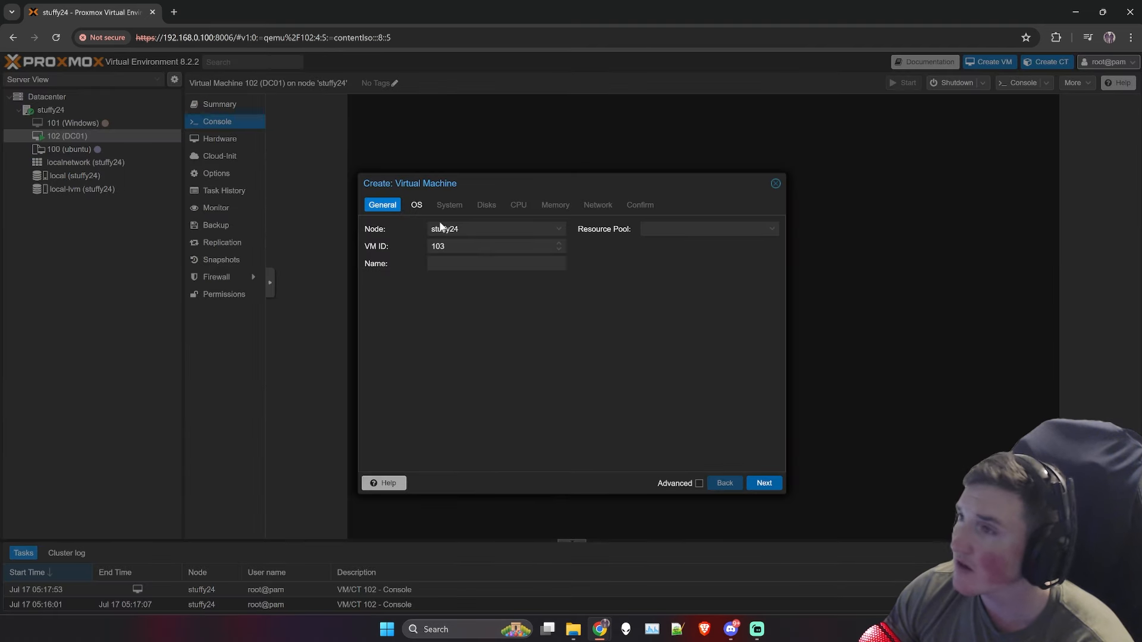
{"action": "left_click", "coordinate": [500, 229]}
{"action": "left_click", "coordinate": [520, 331]}
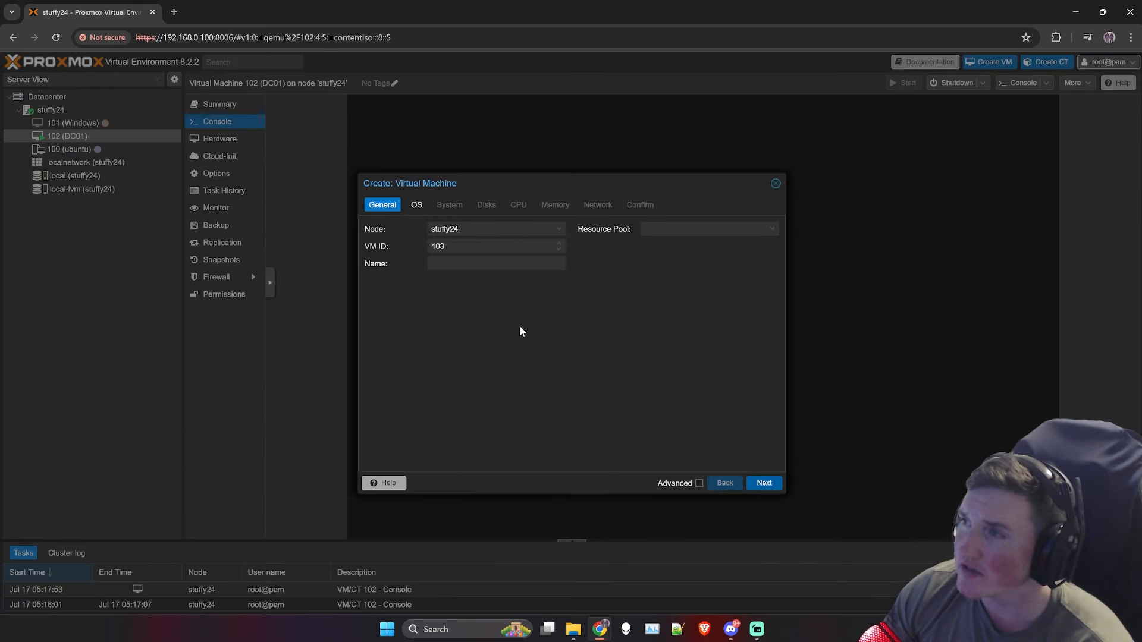
{"action": "left_click", "coordinate": [496, 264]}
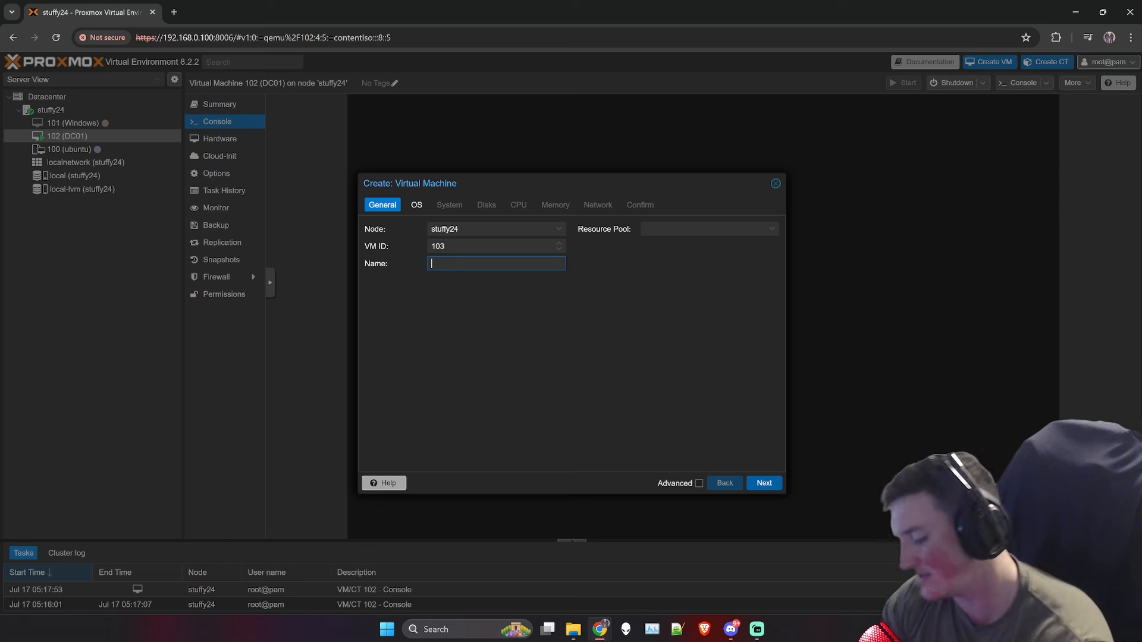
{"action": "type", "text": "DC-02"}
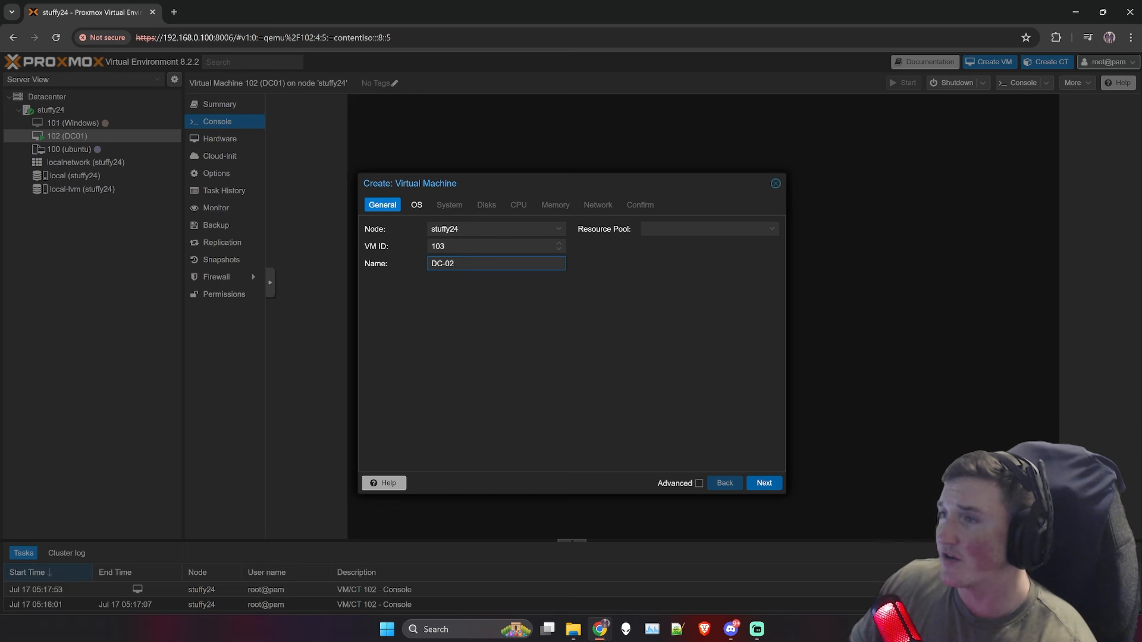
Step: Choose the 17763 SERVER_EVAL ISO and Microsoft Windows 11/2022/2025 as guest OS type
{"action": "left_click", "coordinate": [417, 205]}
{"action": "left_click", "coordinate": [539, 264]}
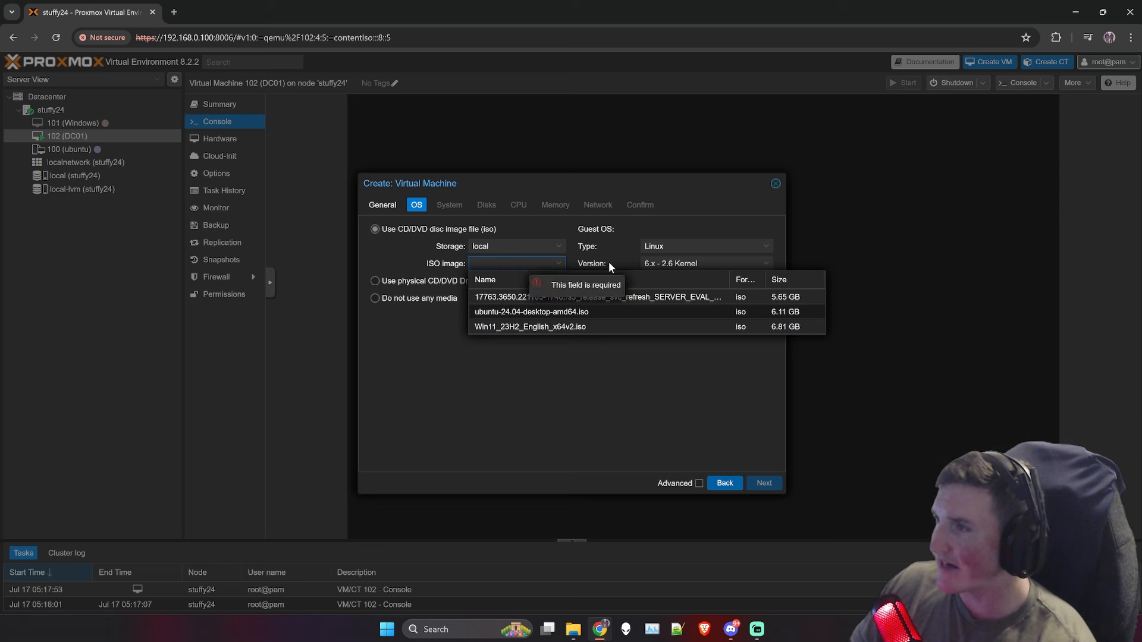
{"action": "left_click", "coordinate": [668, 298]}
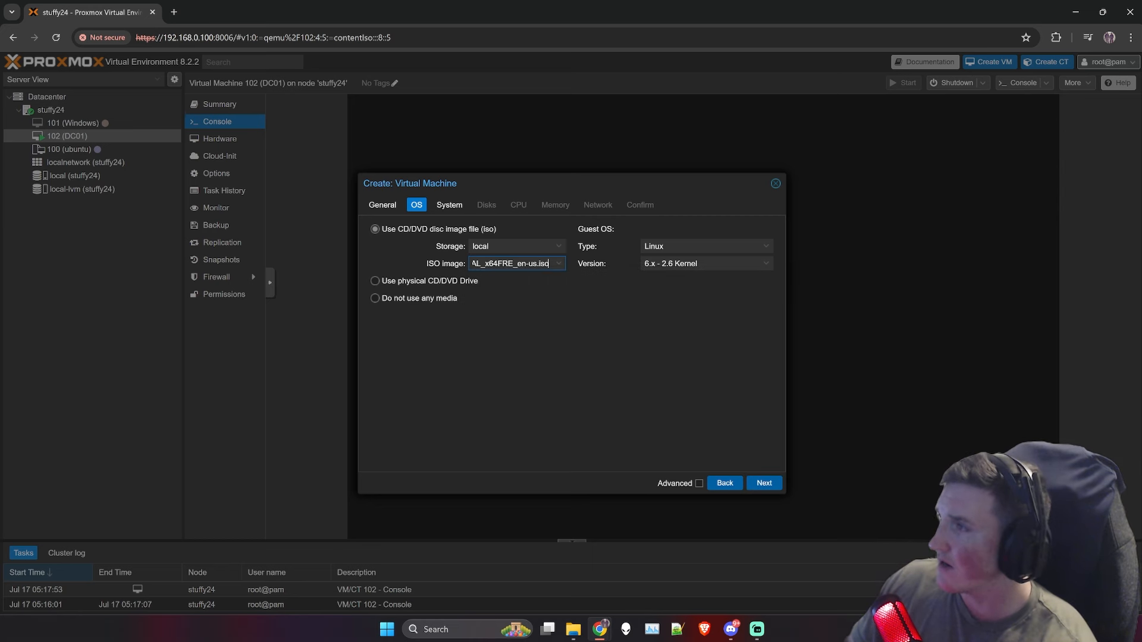
{"action": "left_click", "coordinate": [705, 246]}
{"action": "left_click", "coordinate": [682, 276]}
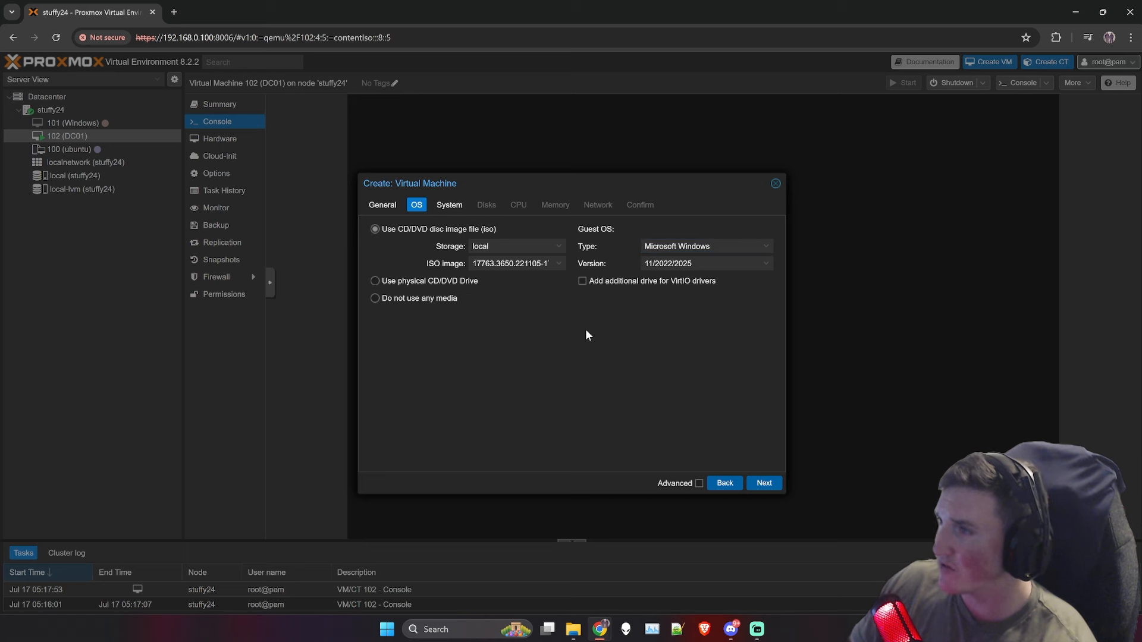
Step: Put the EFI disk and TPM state on local-lvm and set disk size to 100 GiB
{"action": "left_click", "coordinate": [759, 485]}
{"action": "left_click", "coordinate": [497, 315]}
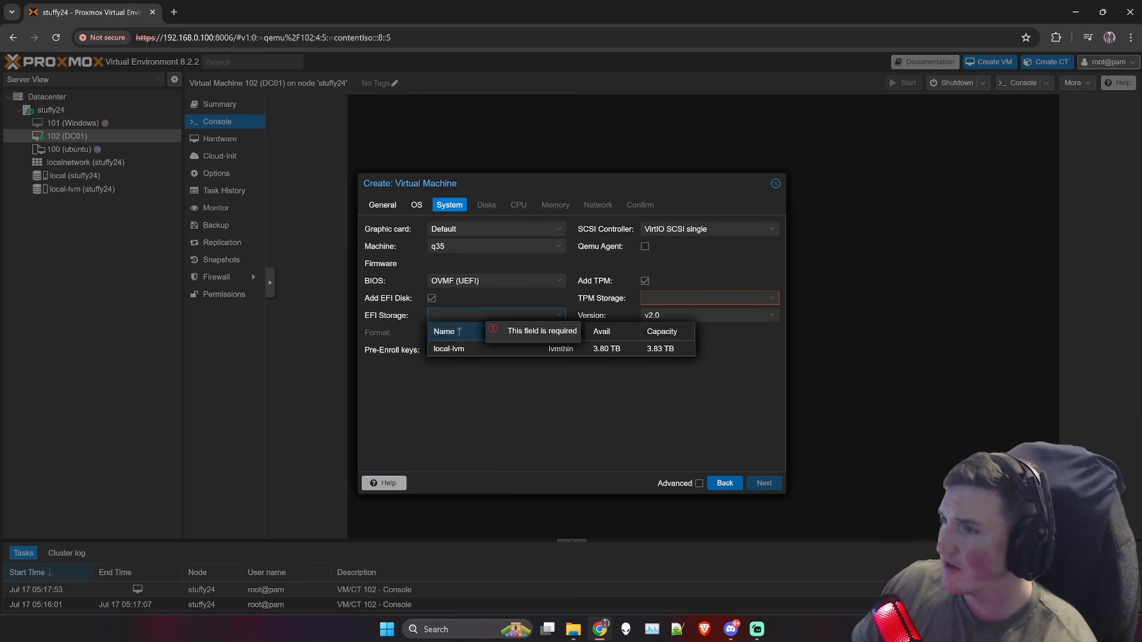
{"action": "left_click", "coordinate": [448, 349]}
{"action": "left_click", "coordinate": [708, 297]}
{"action": "left_click", "coordinate": [698, 332]}
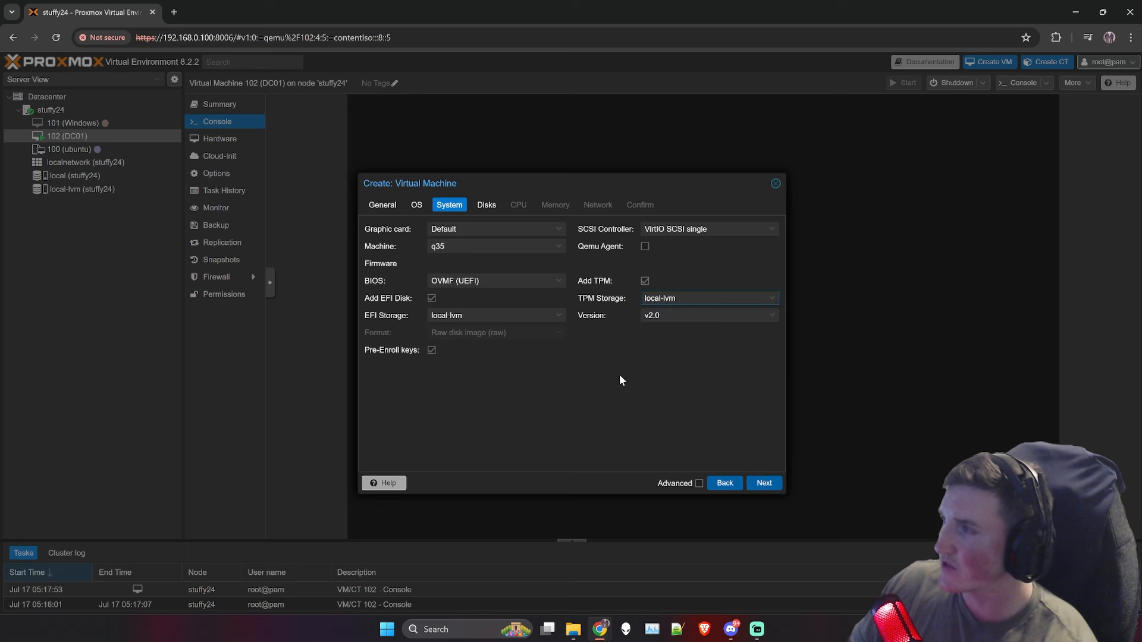
{"action": "left_click", "coordinate": [764, 481]}
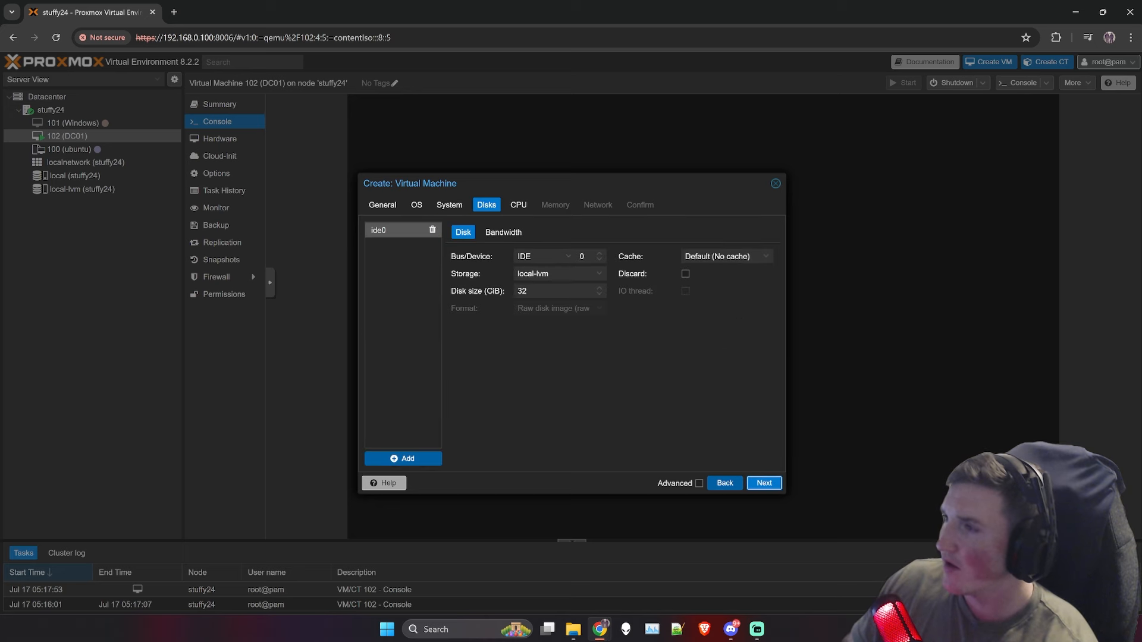
{"action": "key", "text": "BackSpace"}
{"action": "key", "text": "BackSpace"}
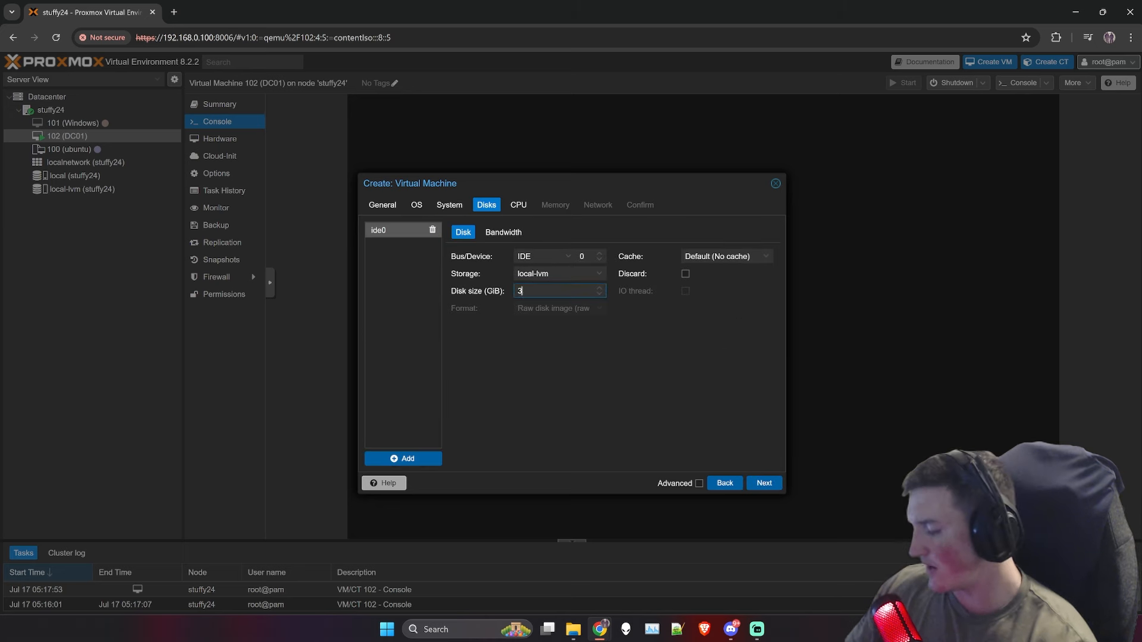
{"action": "type", "text": "100"}
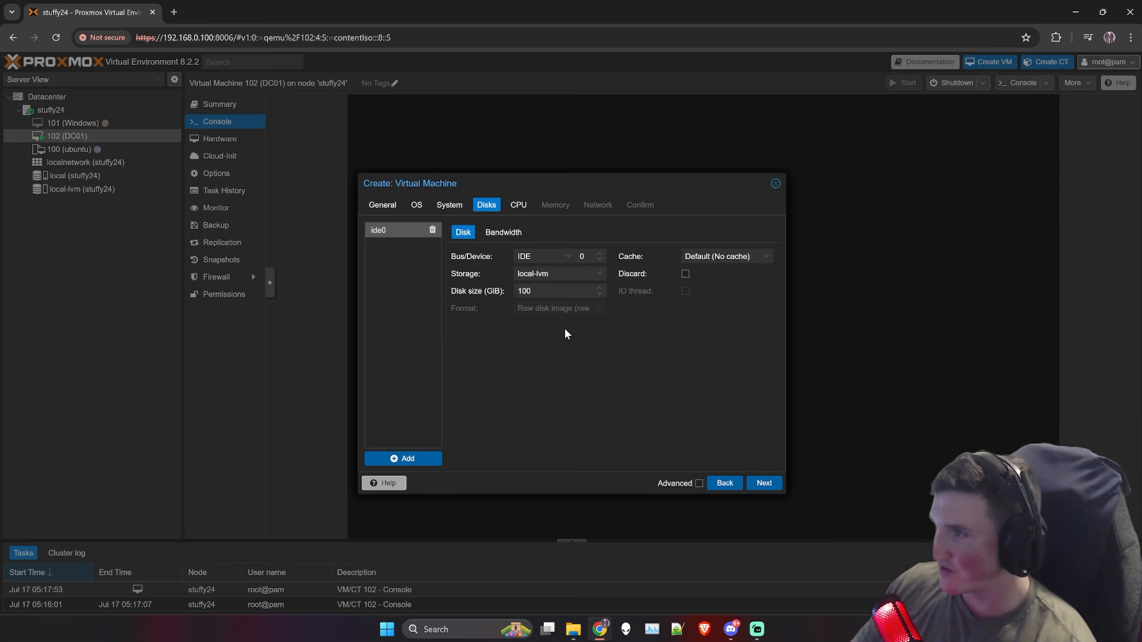
Step: Give the VM 4 CPU cores, keep 4096 MiB memory and default network, and create it
{"action": "left_click", "coordinate": [764, 483]}
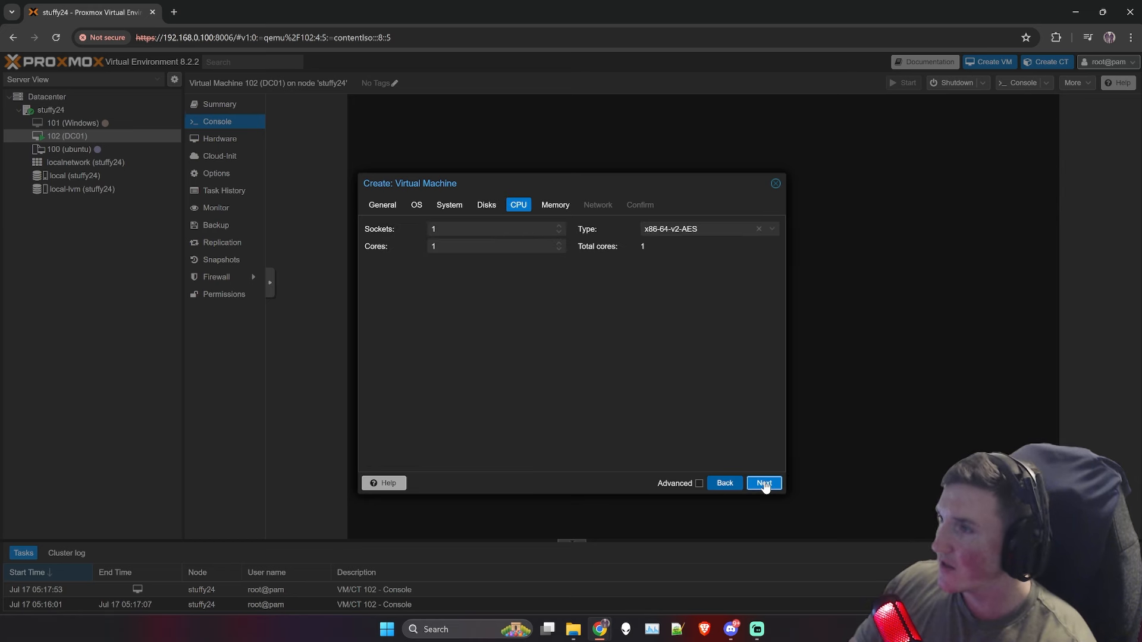
{"action": "left_click", "coordinate": [559, 244]}
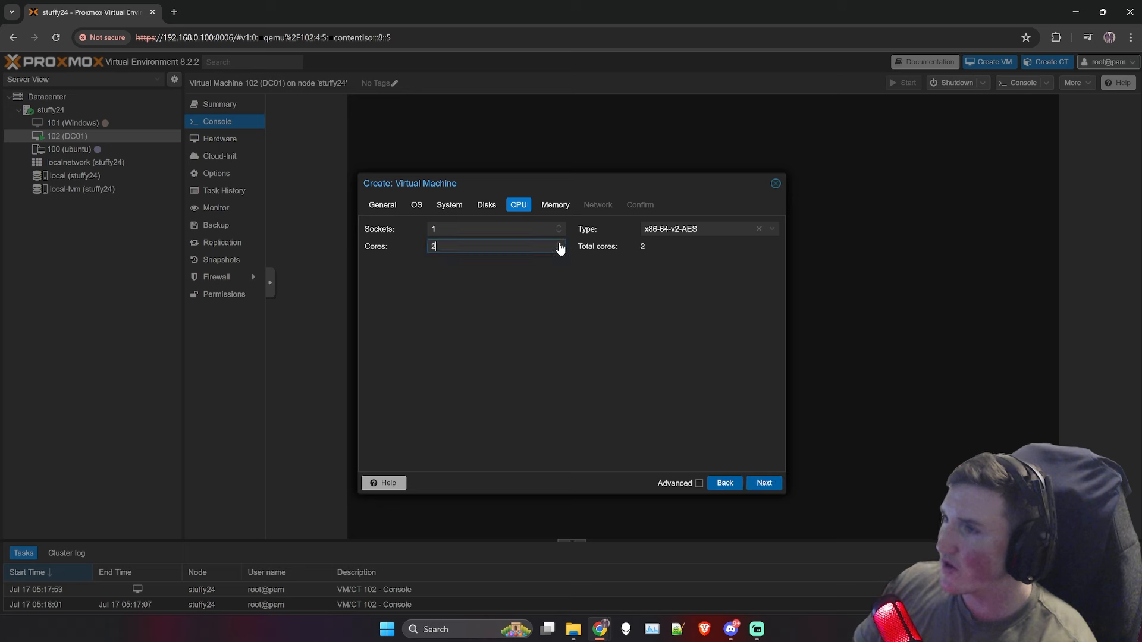
{"action": "left_click", "coordinate": [595, 283]}
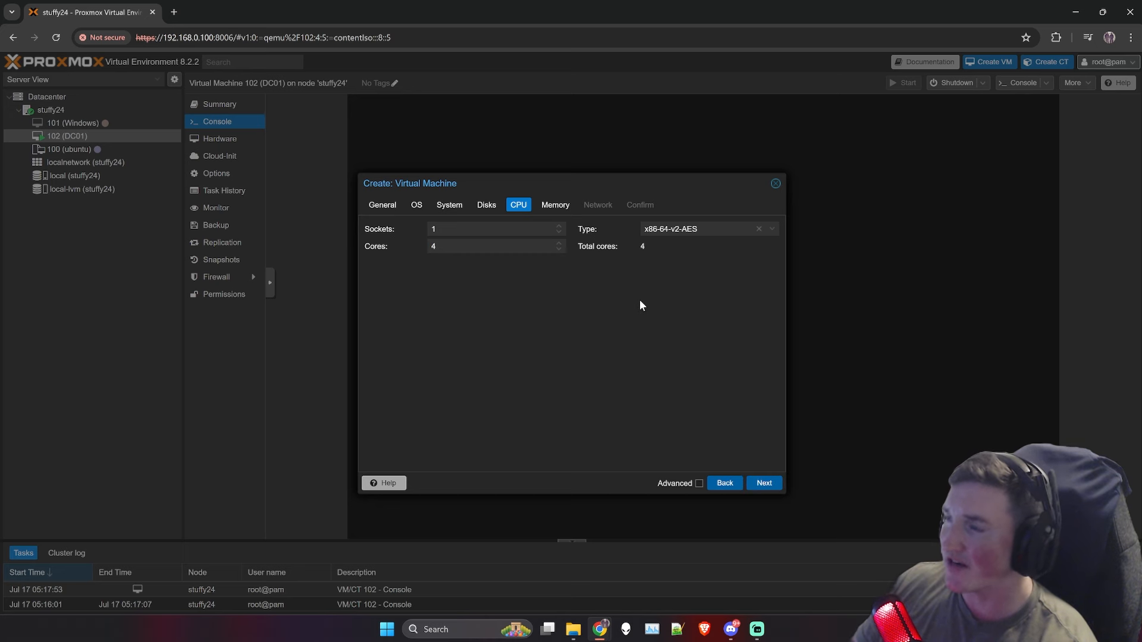
{"action": "left_click", "coordinate": [772, 484]}
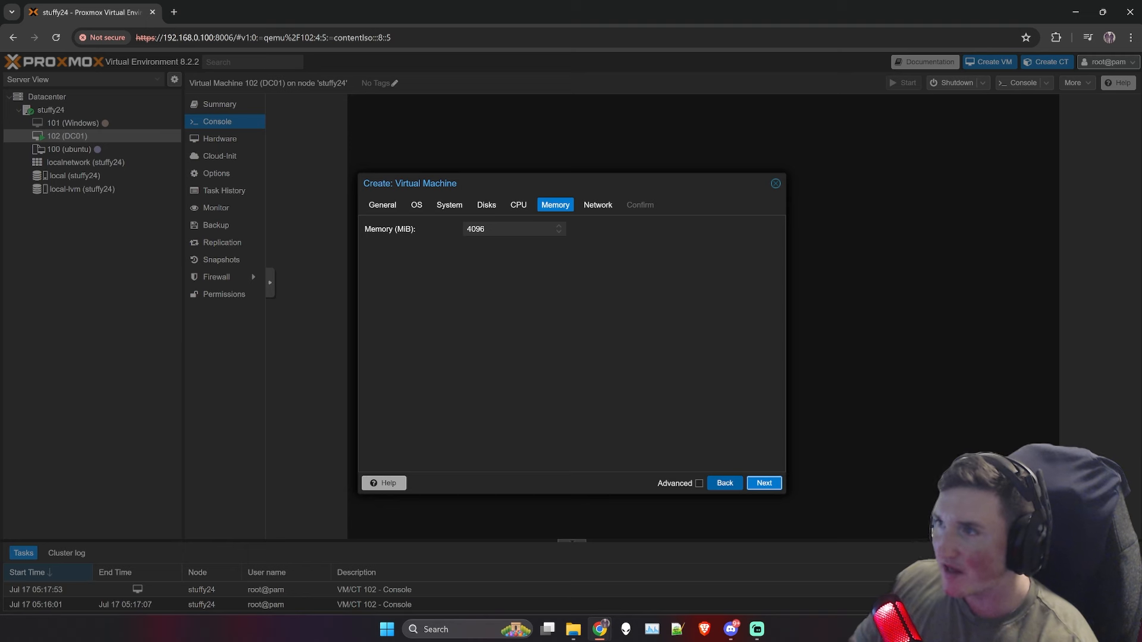
{"action": "left_click", "coordinate": [768, 485]}
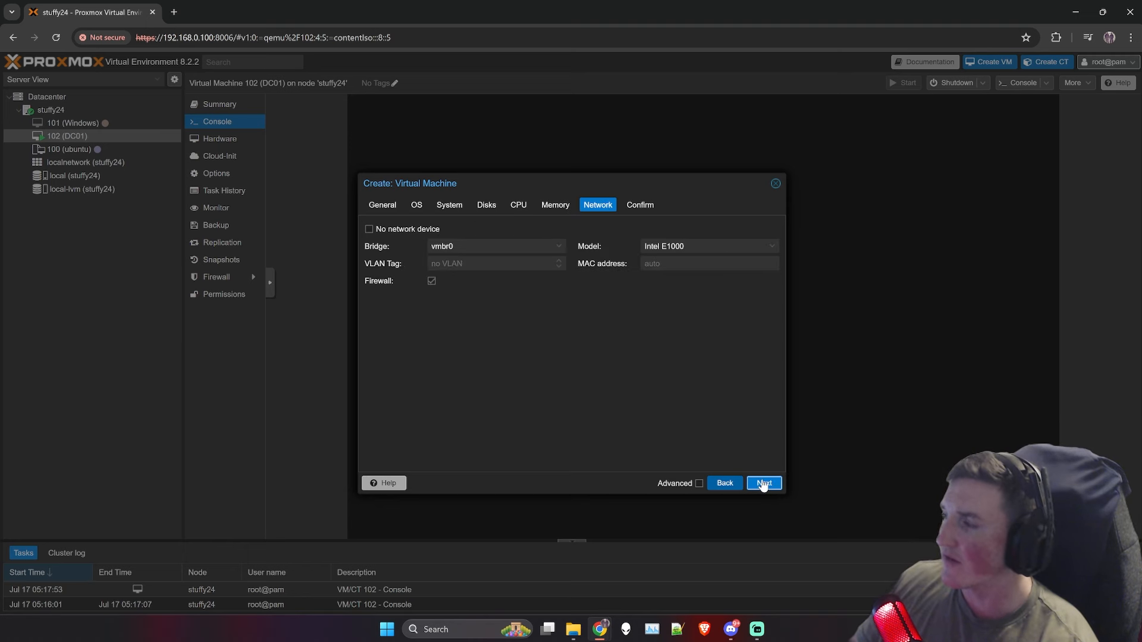
{"action": "left_click", "coordinate": [763, 484]}
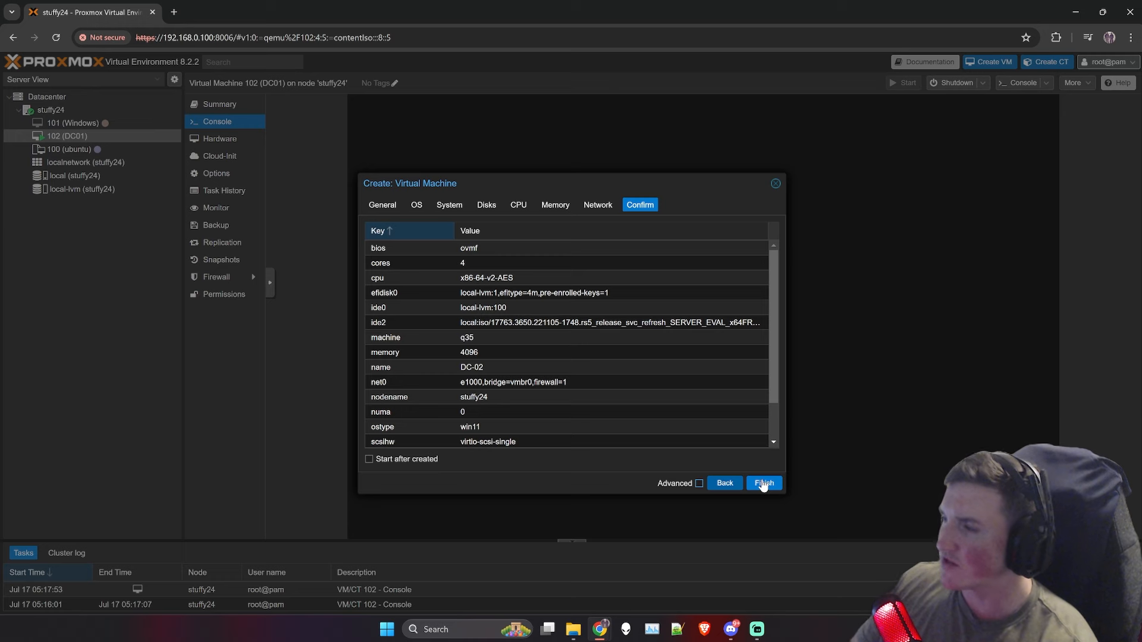
{"action": "left_click", "coordinate": [764, 484]}
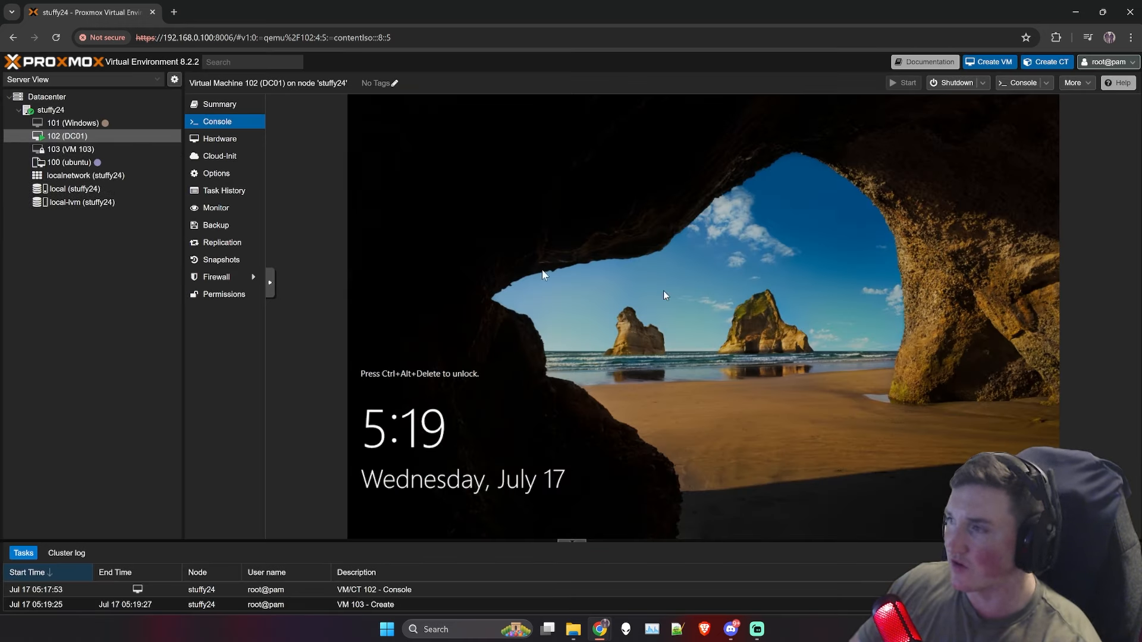
Step: Check VM 103's Summary and Hardware, then try Start Now from its console
{"action": "left_click", "coordinate": [75, 150]}
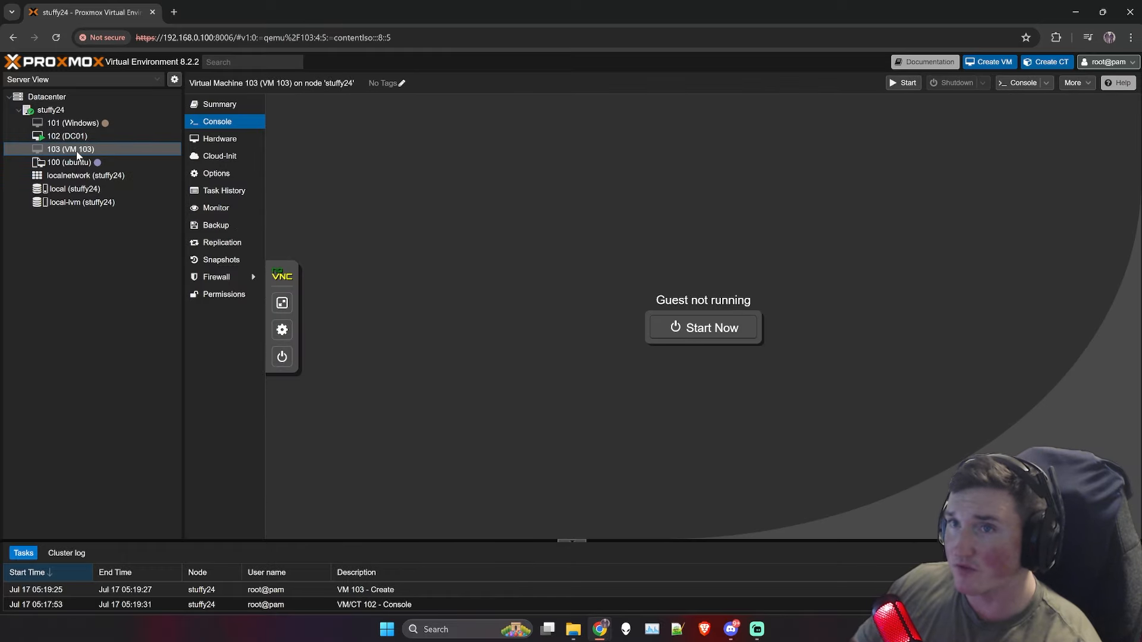
{"action": "left_click", "coordinate": [220, 107]}
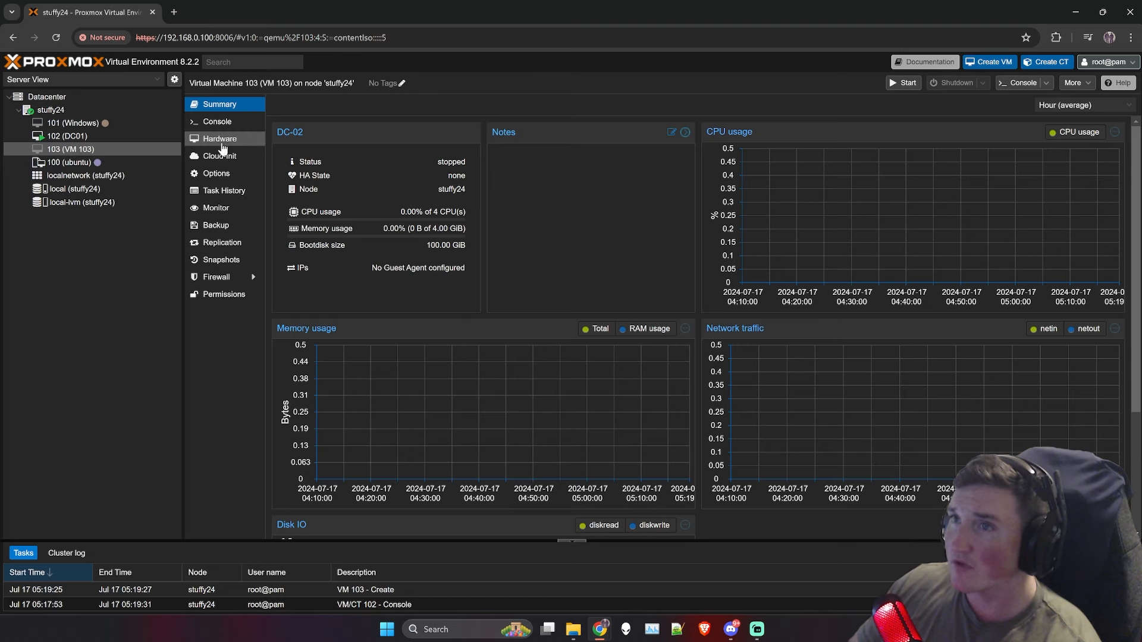
{"action": "left_click", "coordinate": [222, 140]}
{"action": "left_click", "coordinate": [217, 121]}
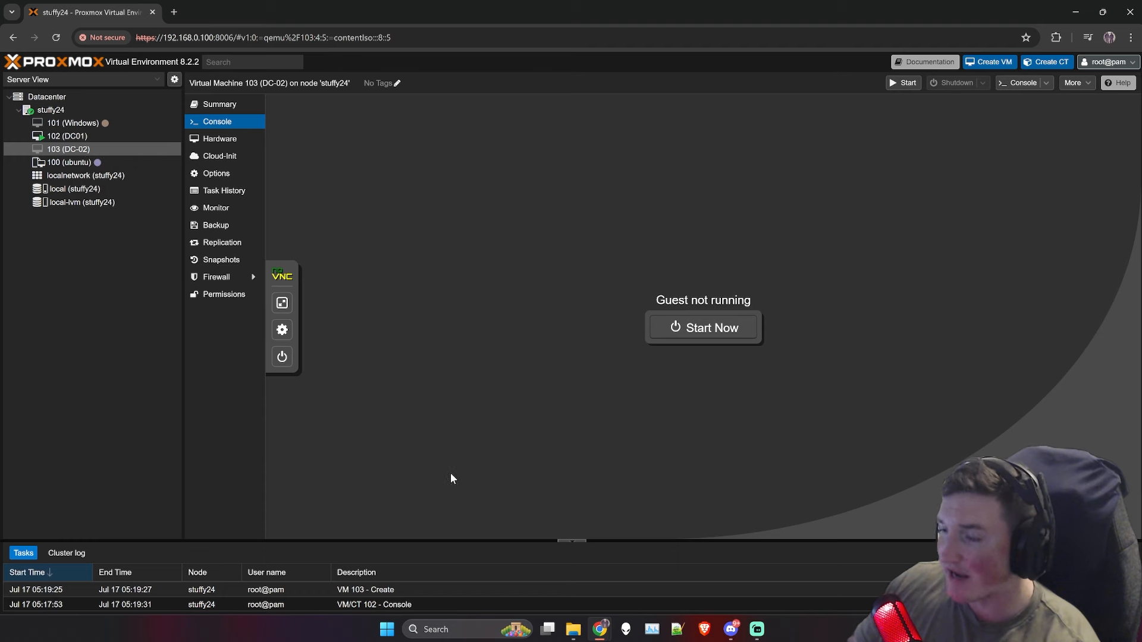
{"action": "left_click", "coordinate": [700, 331]}
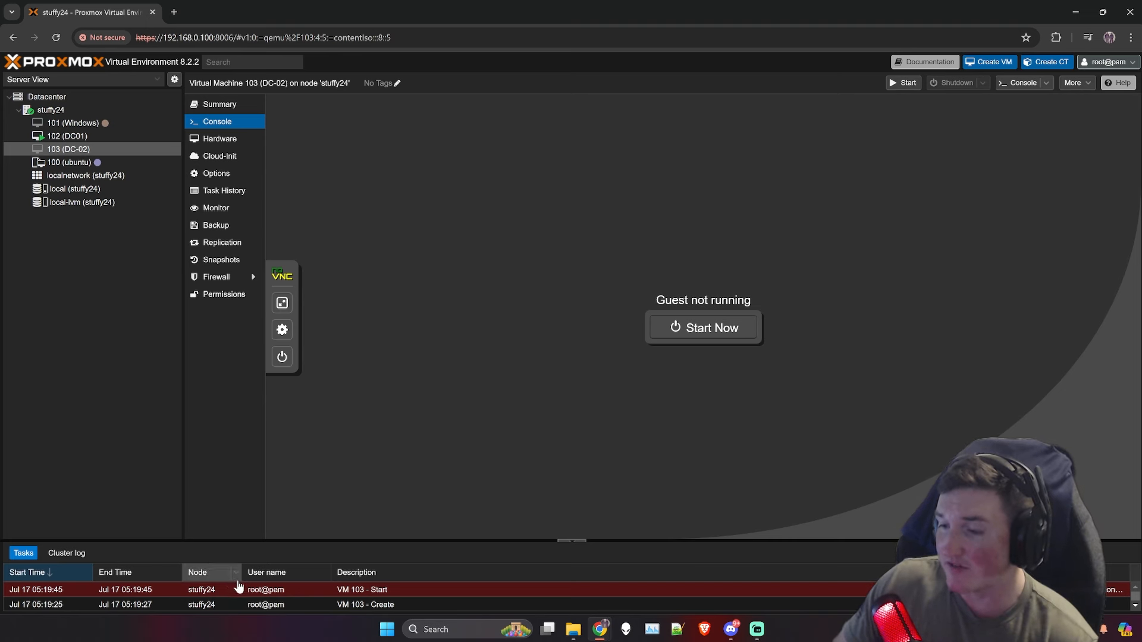
Step: Disable KVM hardware virtualization in DC-02's Options and start the VM from its console
{"action": "left_click", "coordinate": [215, 139]}
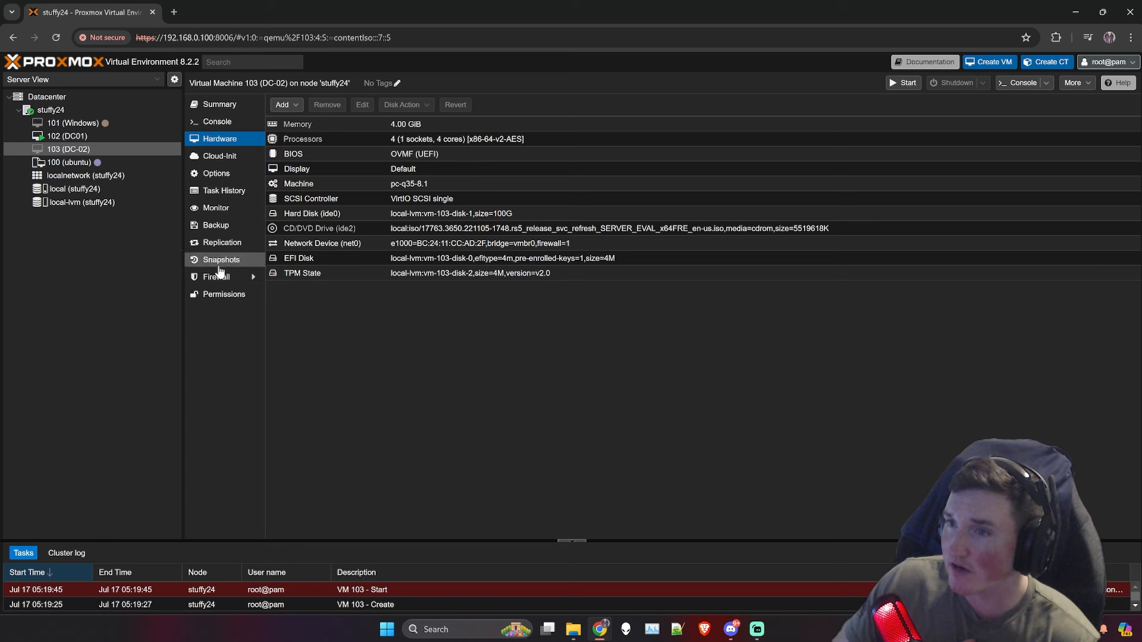
{"action": "left_click", "coordinate": [216, 171]}
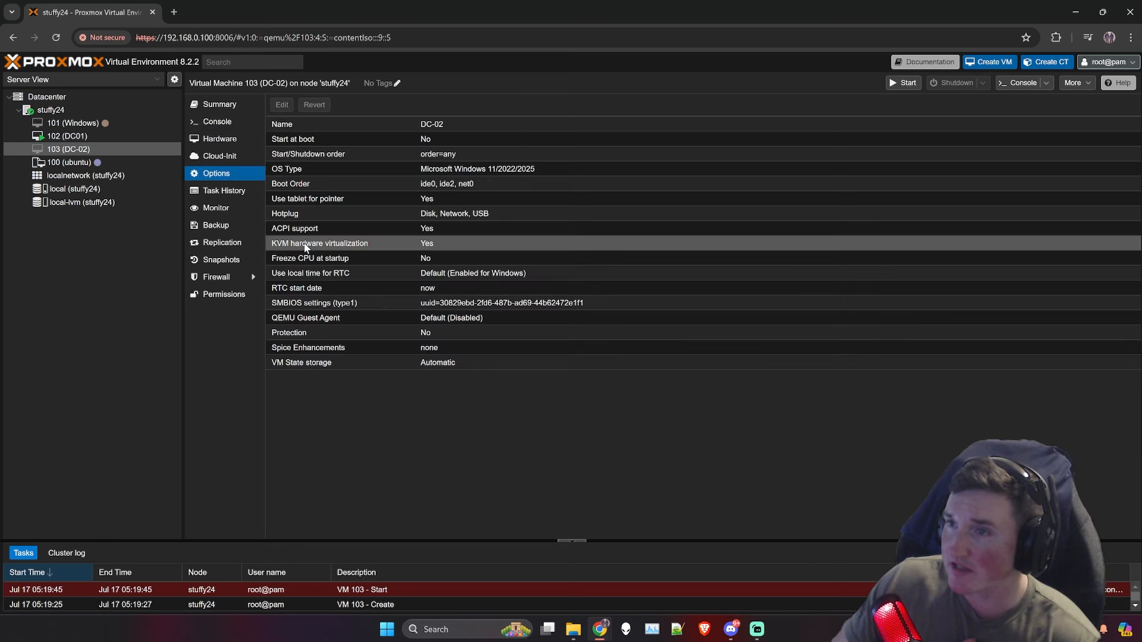
{"action": "double_click", "coordinate": [409, 243]}
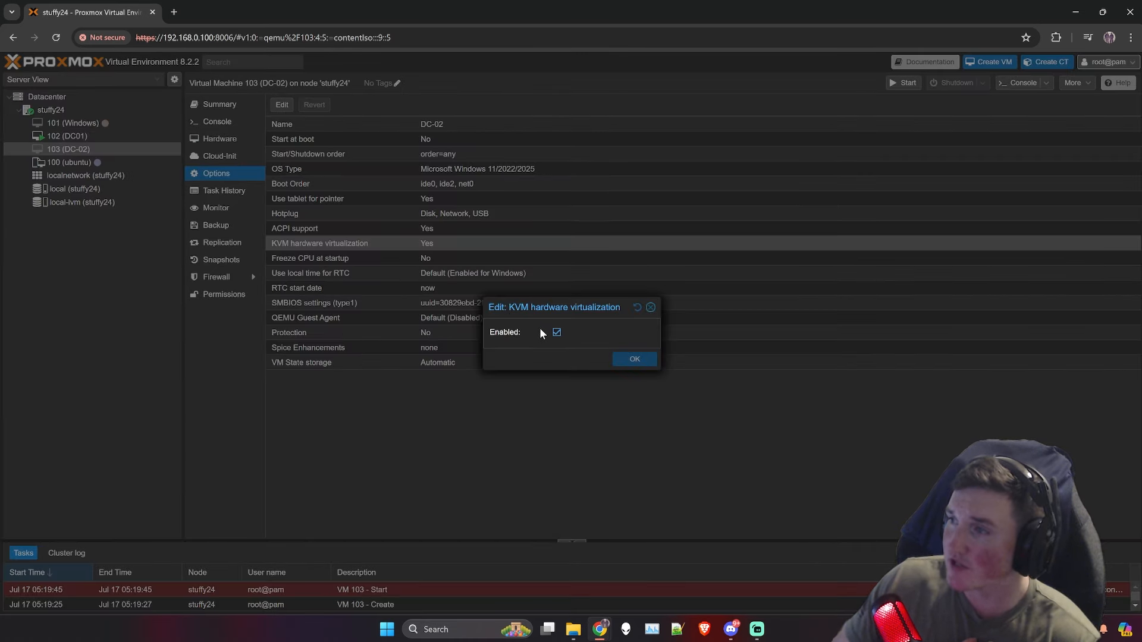
{"action": "left_click", "coordinate": [557, 332]}
{"action": "left_click", "coordinate": [632, 359]}
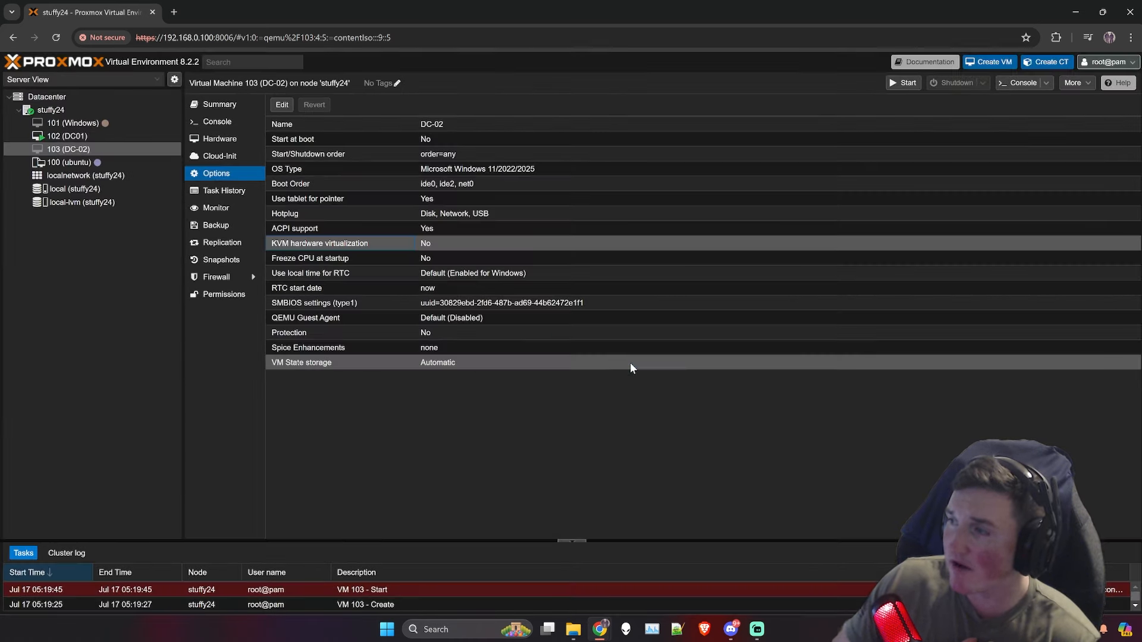
{"action": "left_click", "coordinate": [215, 121]}
{"action": "left_click", "coordinate": [693, 327]}
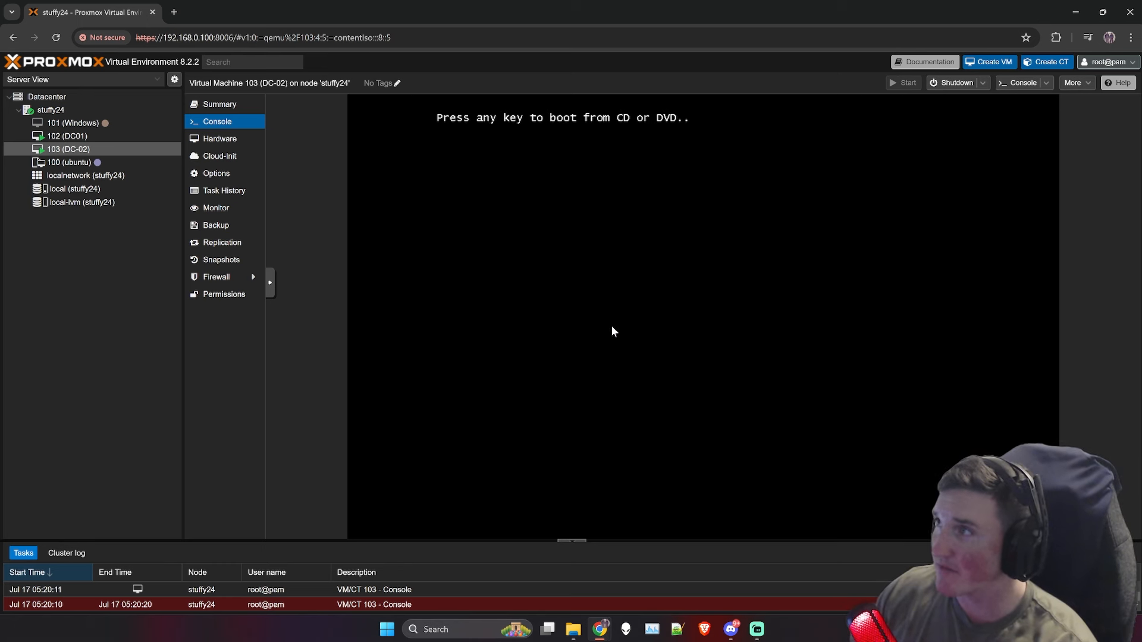
Step: Boot DC-02 from the CD and launch Windows Setup from the Boot Manager
{"action": "key", "text": "Return"}
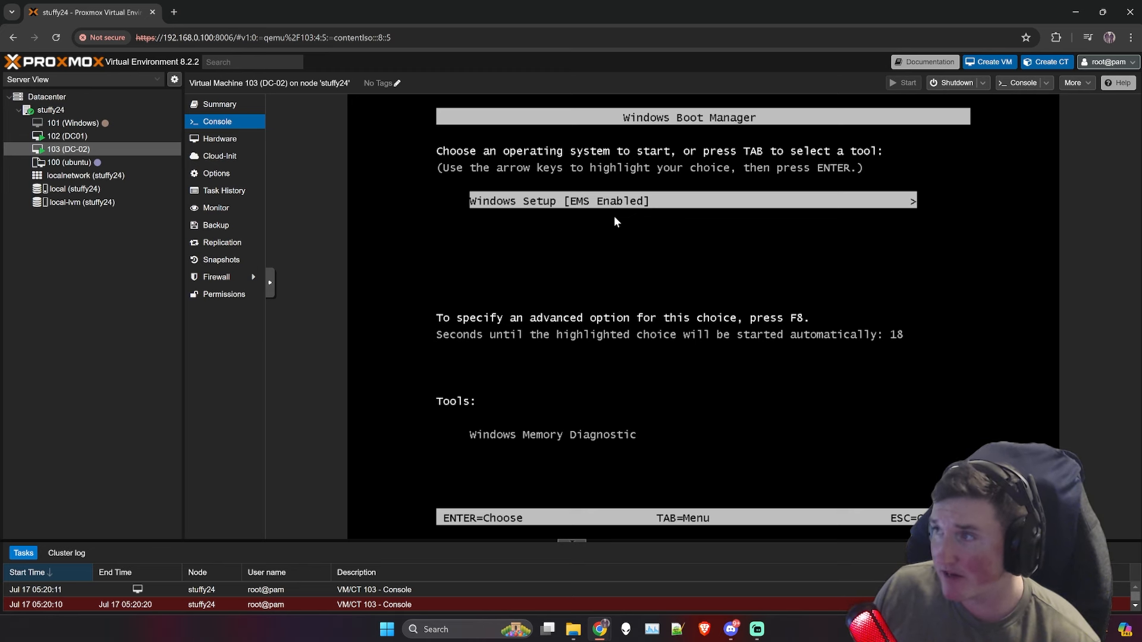
{"action": "key", "text": "Return"}
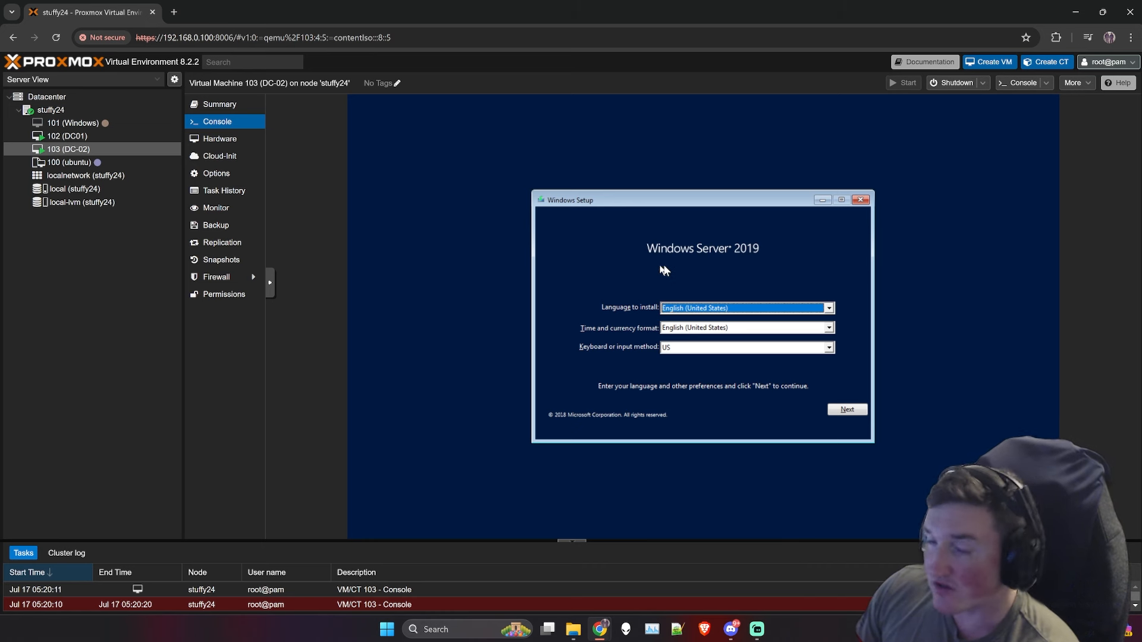
Step: Accept the language settings, begin installing Windows Server 2019 on DC-02, and switch to VM 102 (DC01)
{"action": "left_click", "coordinate": [846, 410]}
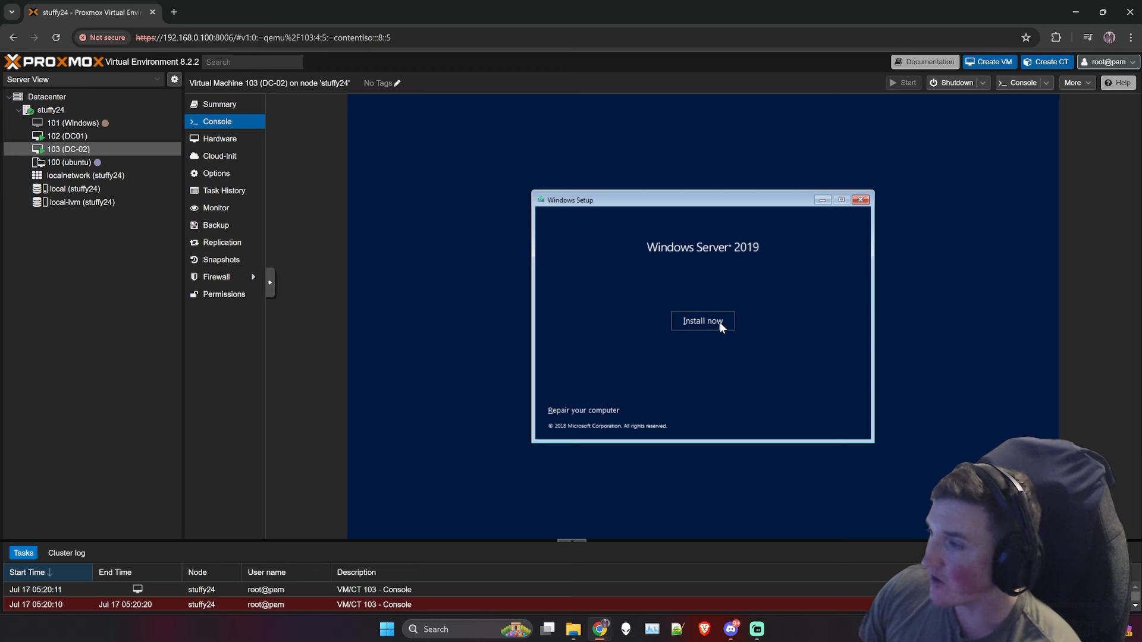
{"action": "left_click", "coordinate": [721, 326]}
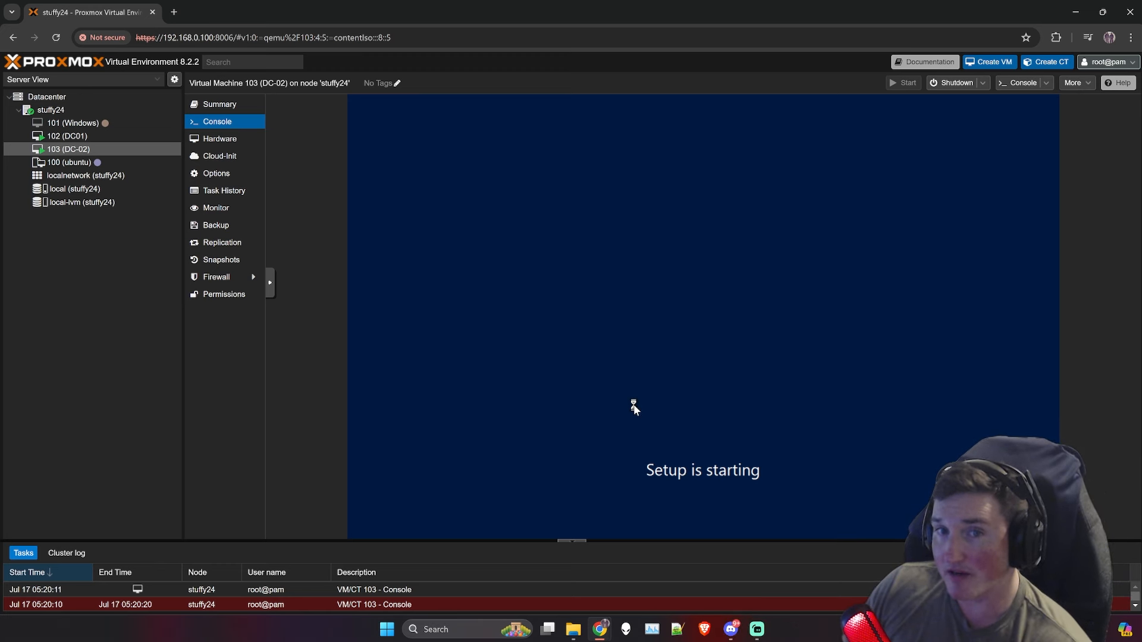
{"action": "left_click", "coordinate": [70, 136]}
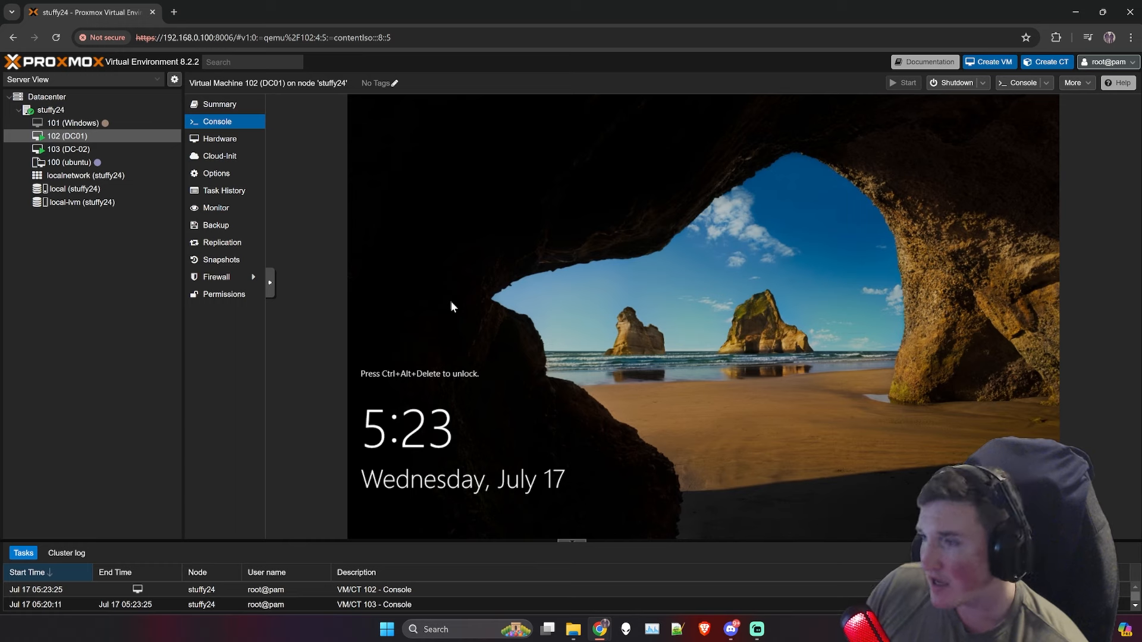
Step: Select VM 103 (DC-02) to view its Windows Setup edition list
{"action": "left_click", "coordinate": [71, 152]}
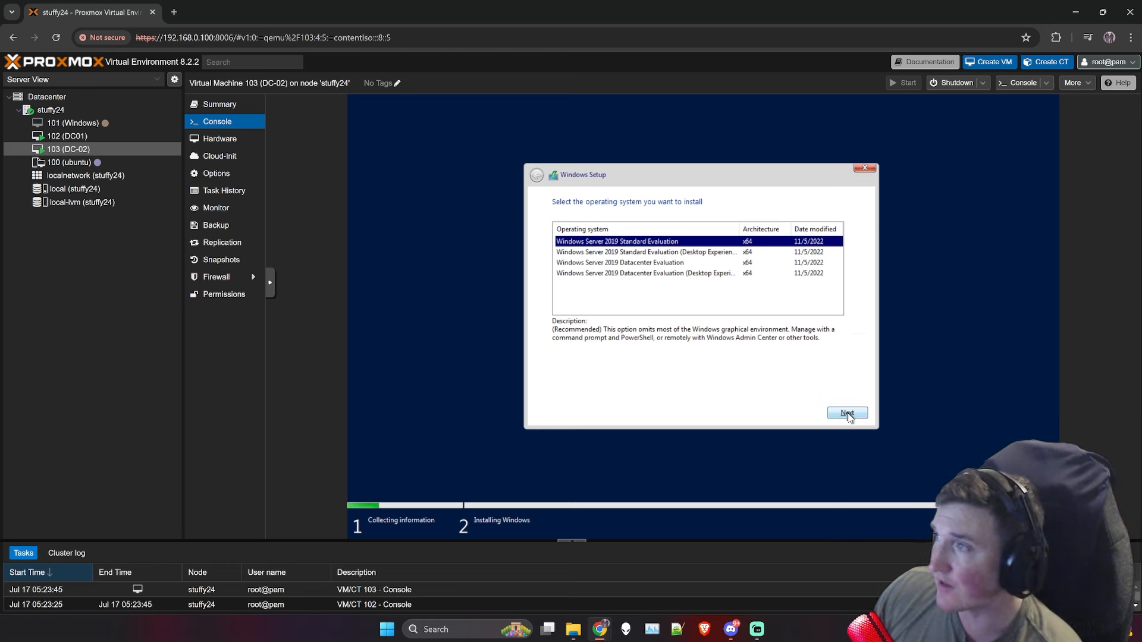
Step: Choose Windows Server 2019 Standard Evaluation (Desktop Experience) and accept the license terms
{"action": "left_click", "coordinate": [684, 253]}
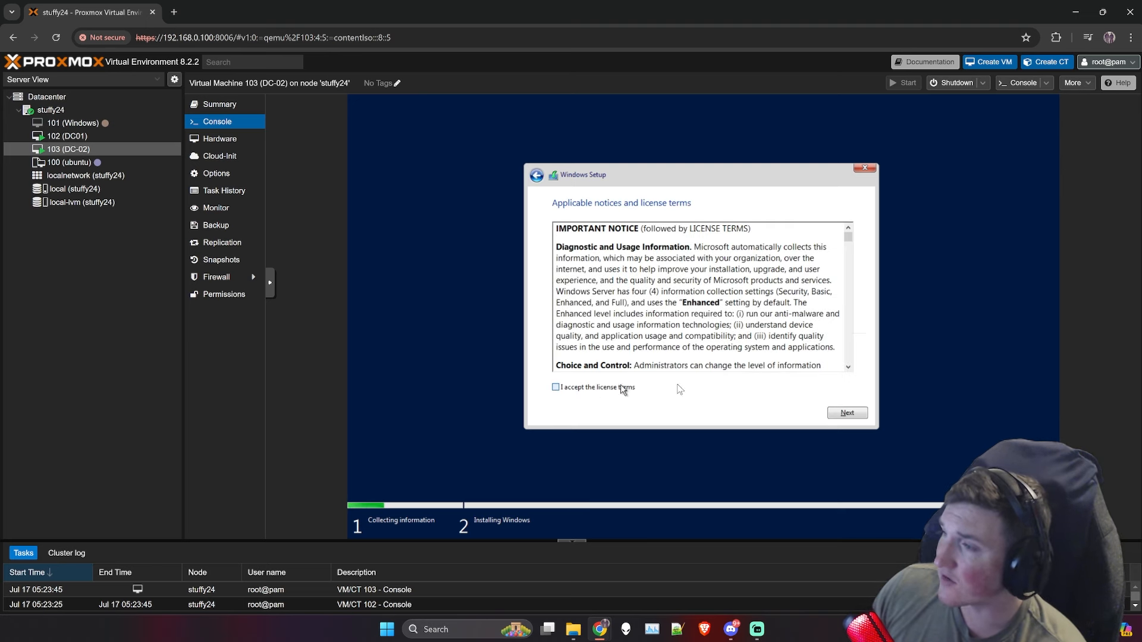
{"action": "left_click", "coordinate": [845, 413]}
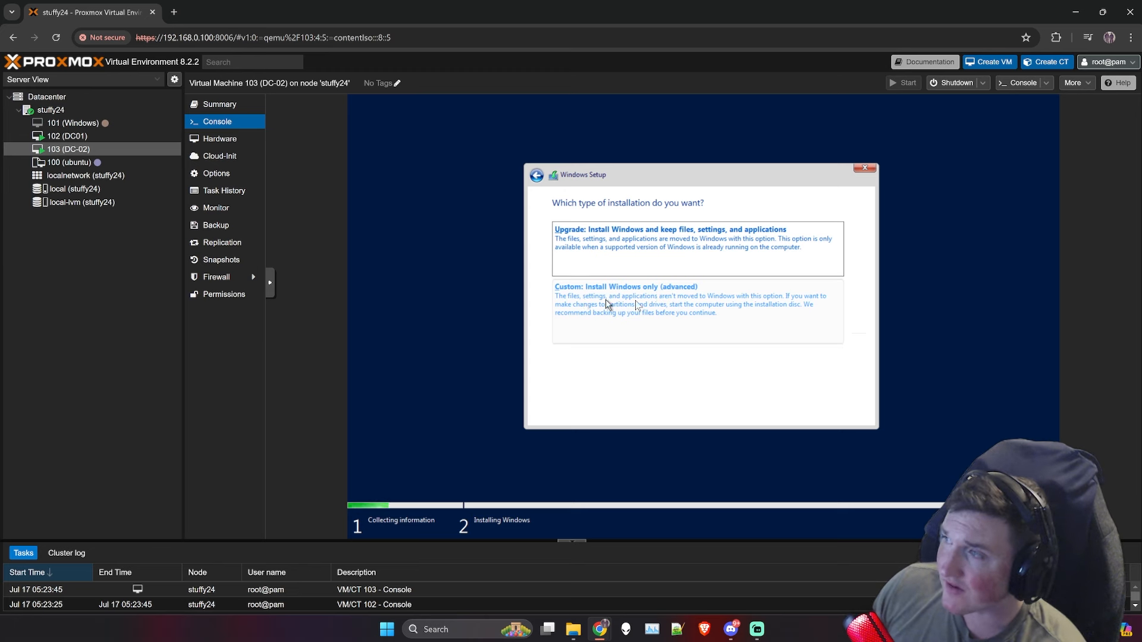
Step: Begin a Custom install onto Drive 0's 100 GB unallocated space, then view DC01's console
{"action": "left_click", "coordinate": [809, 324]}
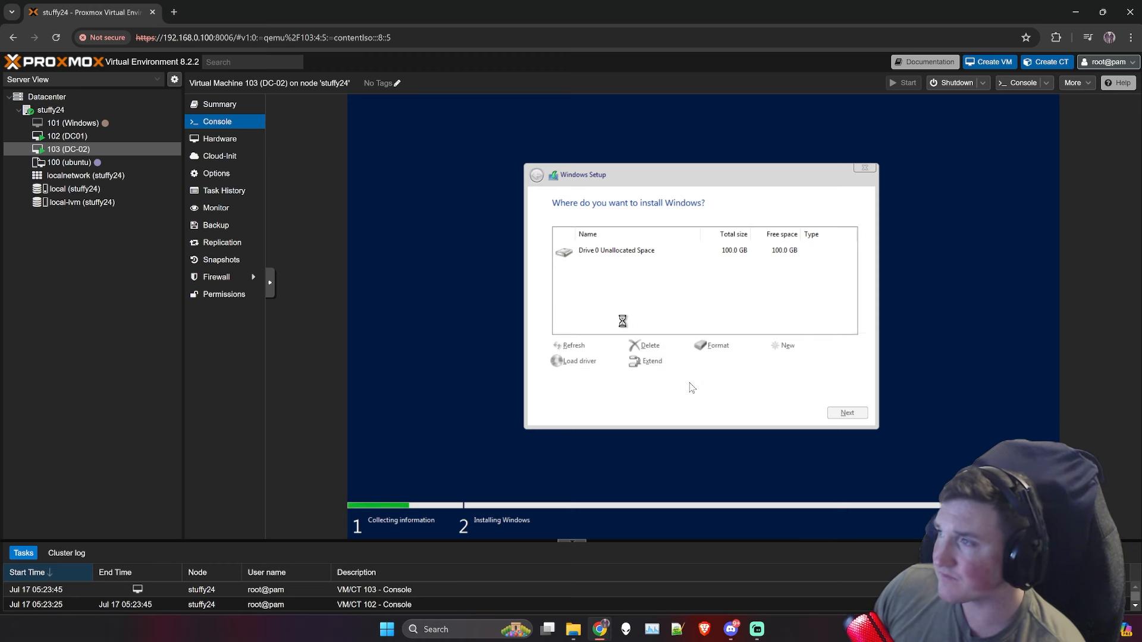
{"action": "left_click", "coordinate": [650, 251]}
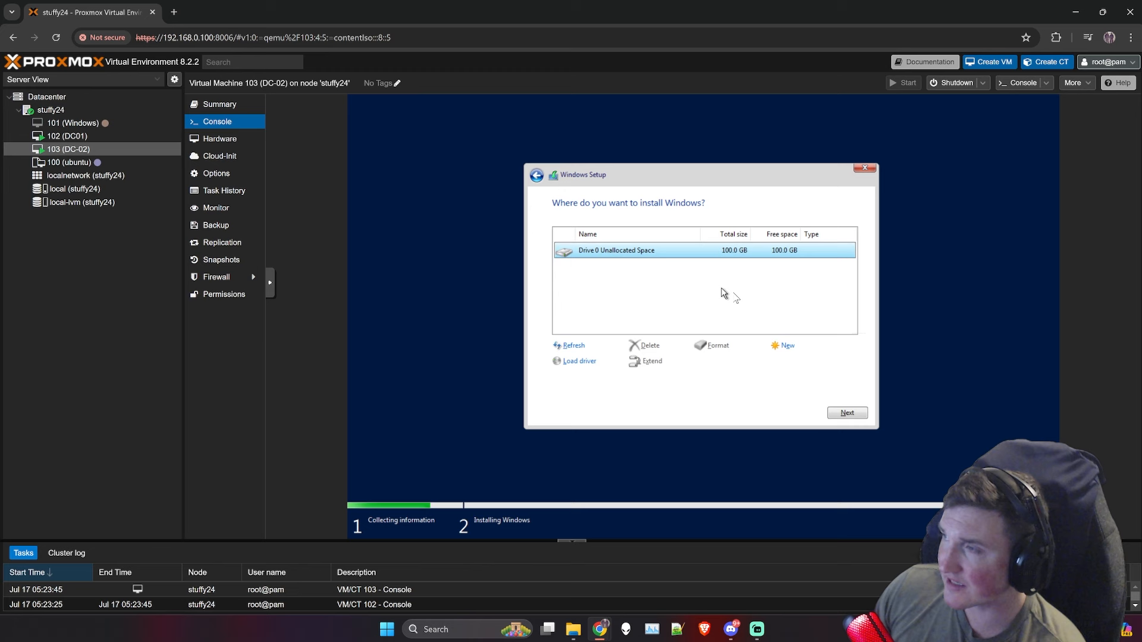
{"action": "left_click", "coordinate": [849, 413]}
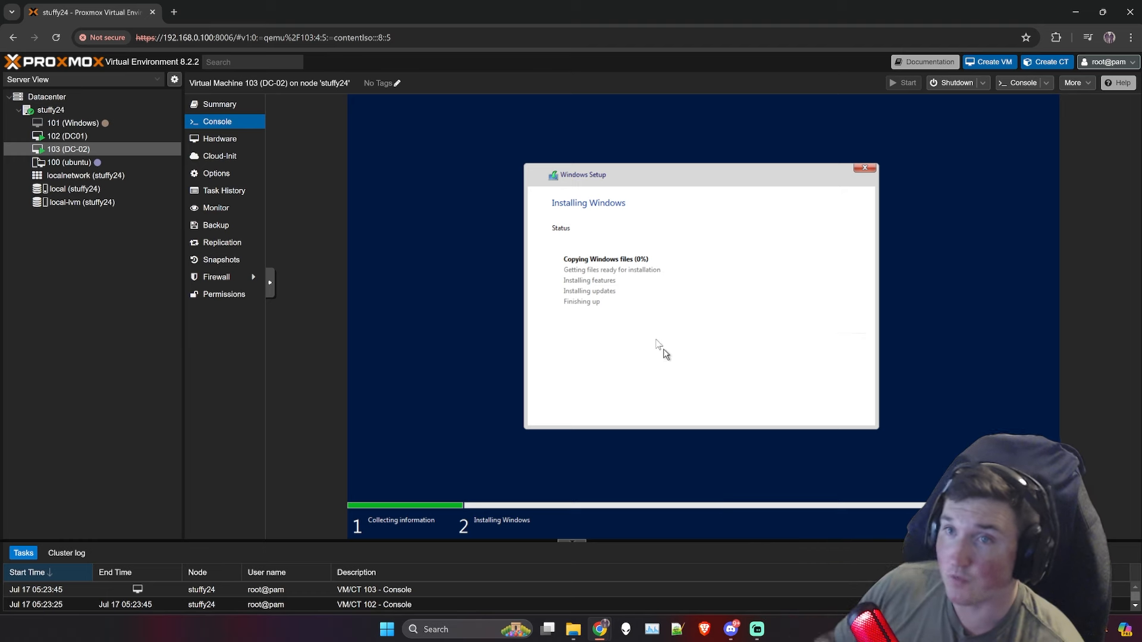
{"action": "left_click", "coordinate": [78, 139]}
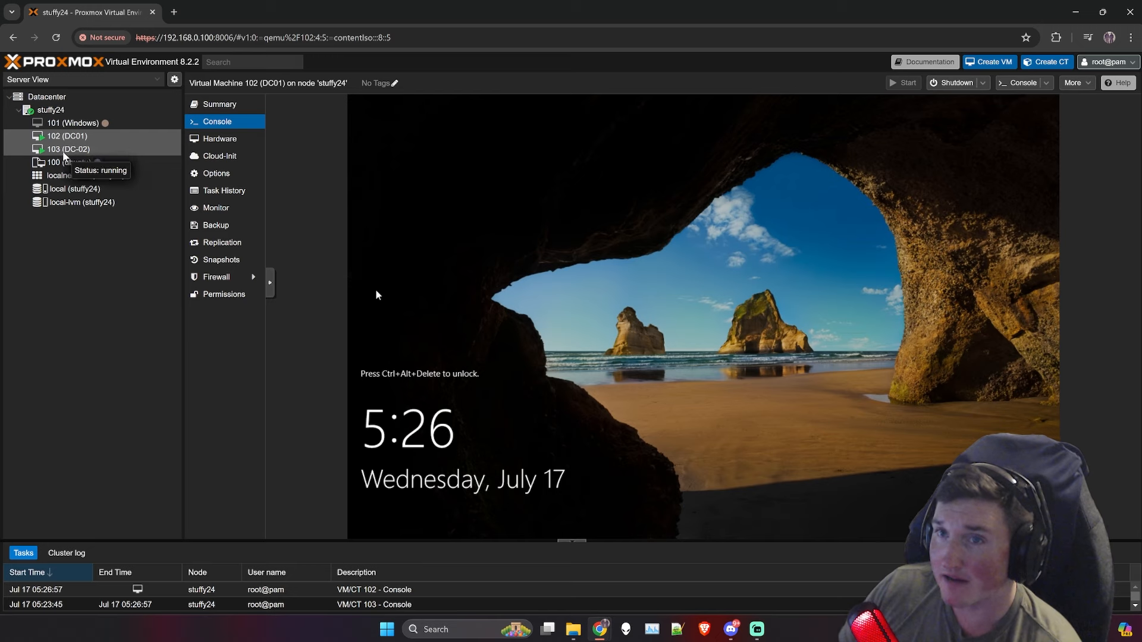
Step: Reopen VM 103 (DC-02)'s console at the Customize settings Administrator password screen
{"action": "left_click", "coordinate": [71, 150]}
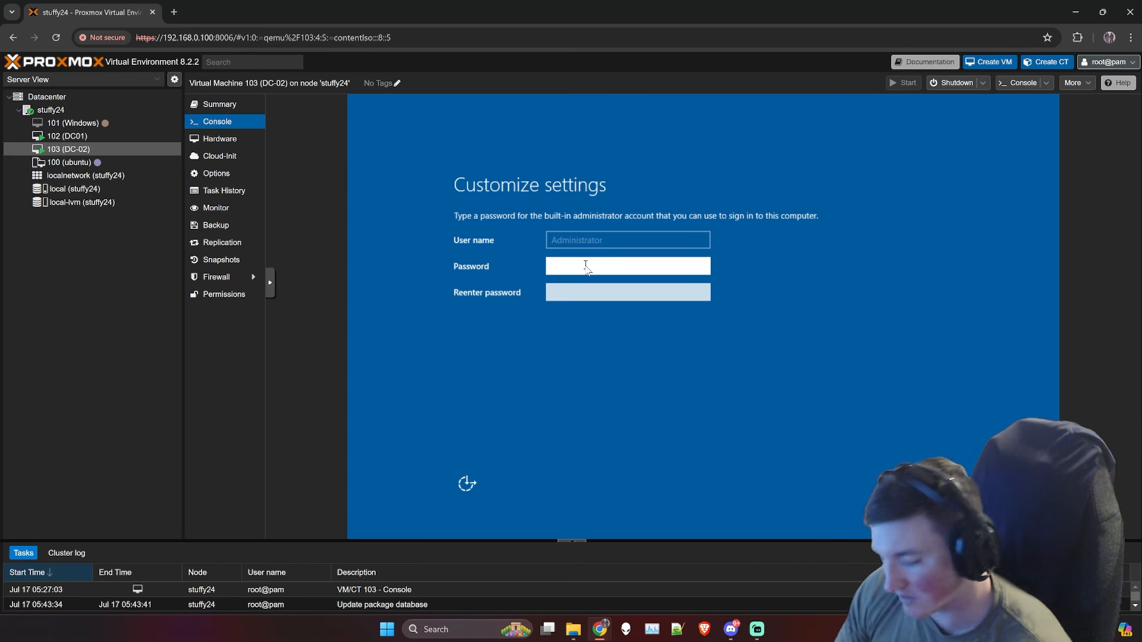
Step: Enter the Administrator password twice, retyping after the mismatch error, and finish setup
{"action": "type", "text": "Pa"}
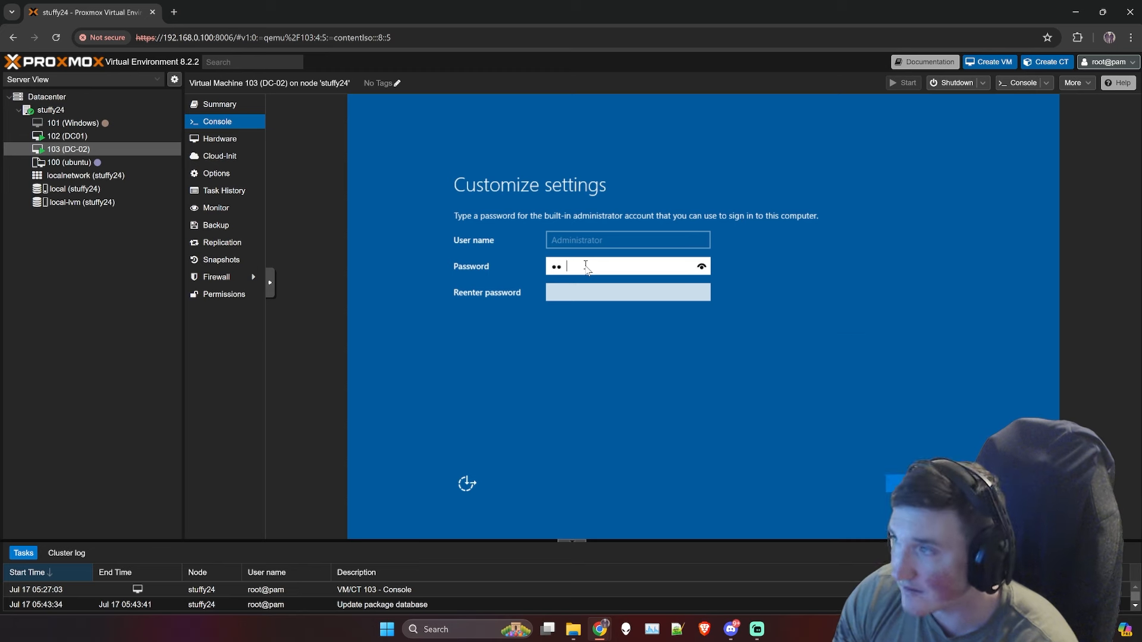
{"action": "type", "text": "ssword1234567"}
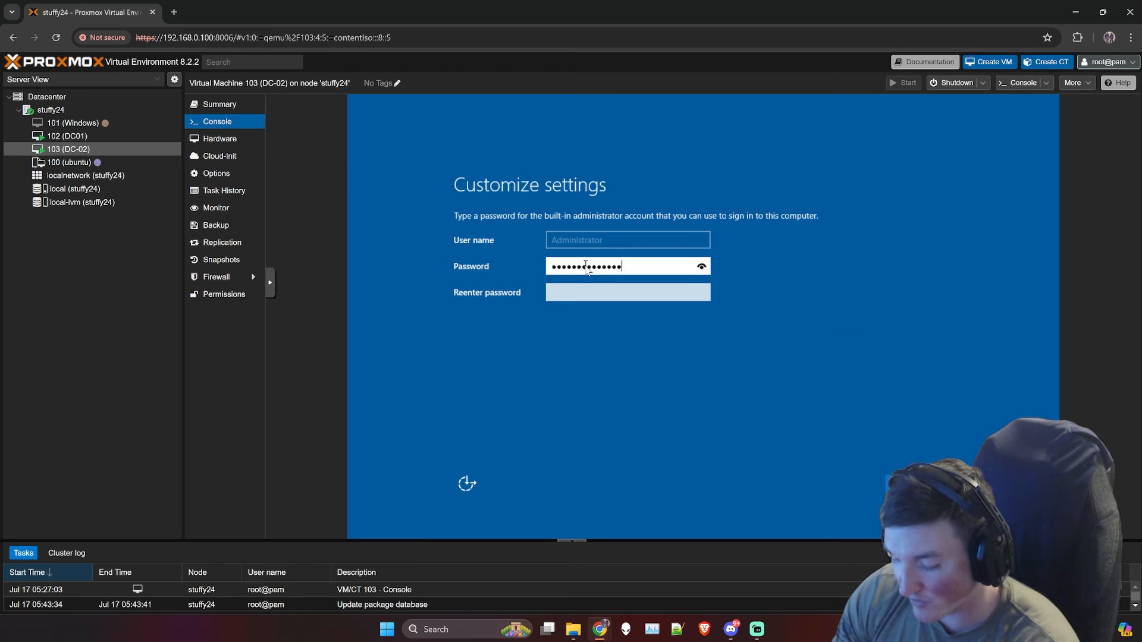
{"action": "type", "text": "89"}
{"action": "key", "text": "Tab"}
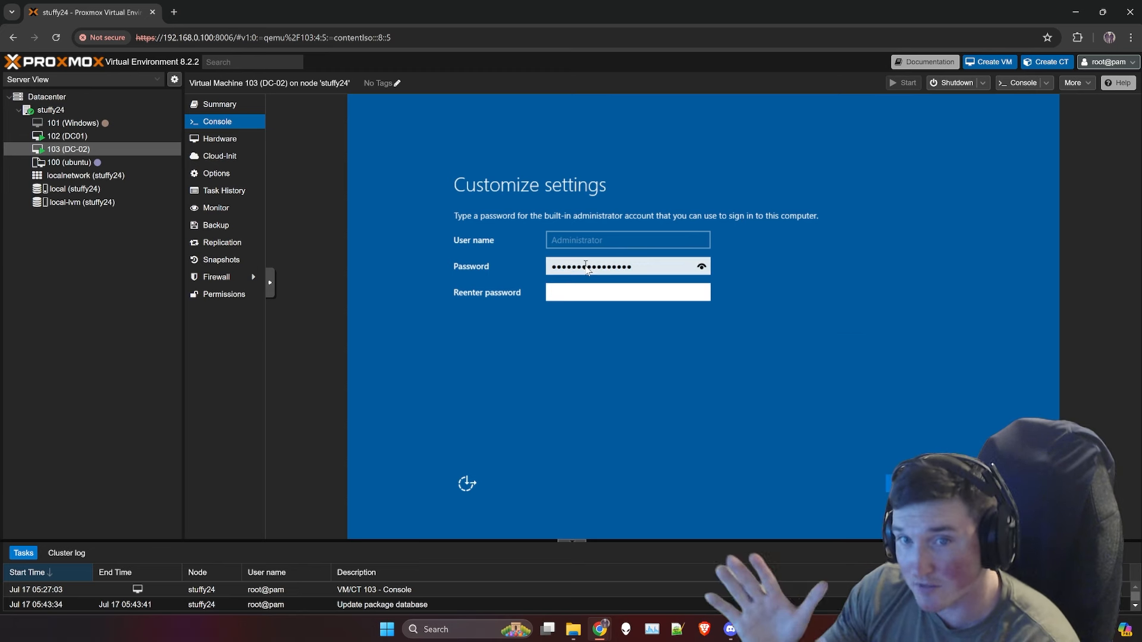
{"action": "type", "text": "Password"}
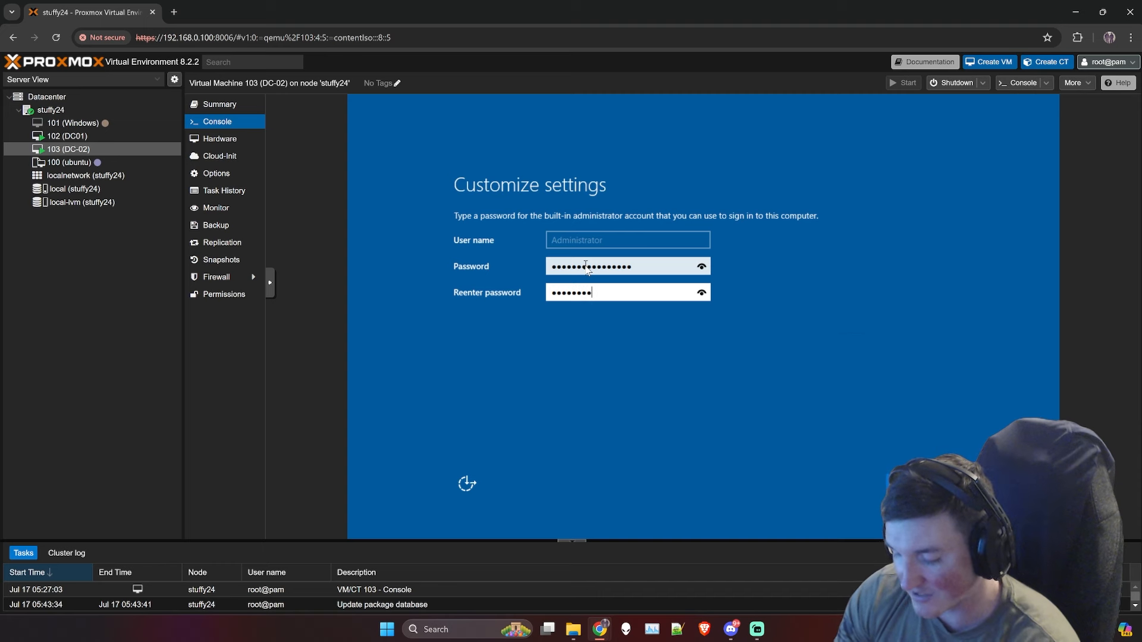
{"action": "type", "text": "12345678"}
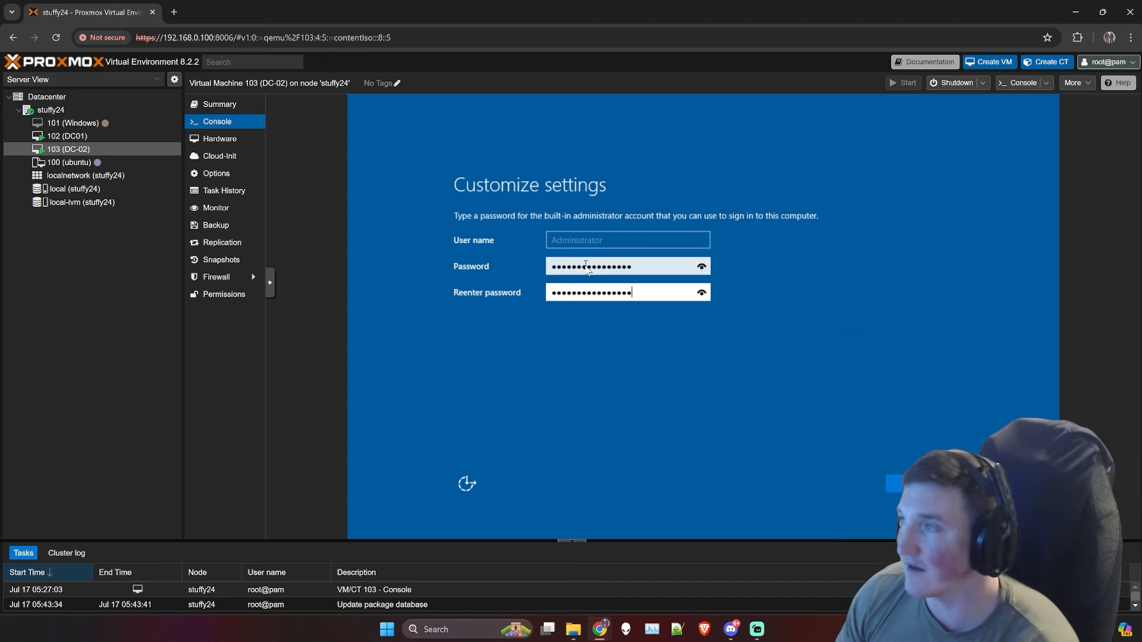
{"action": "key", "text": "Return"}
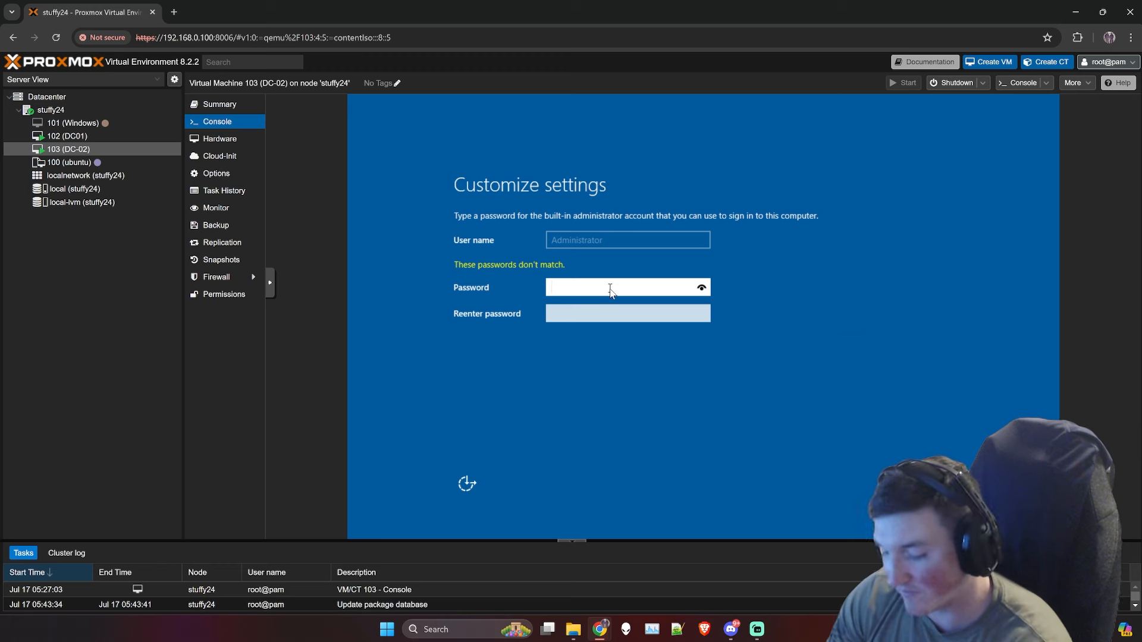
{"action": "type", "text": "•••••••••••"}
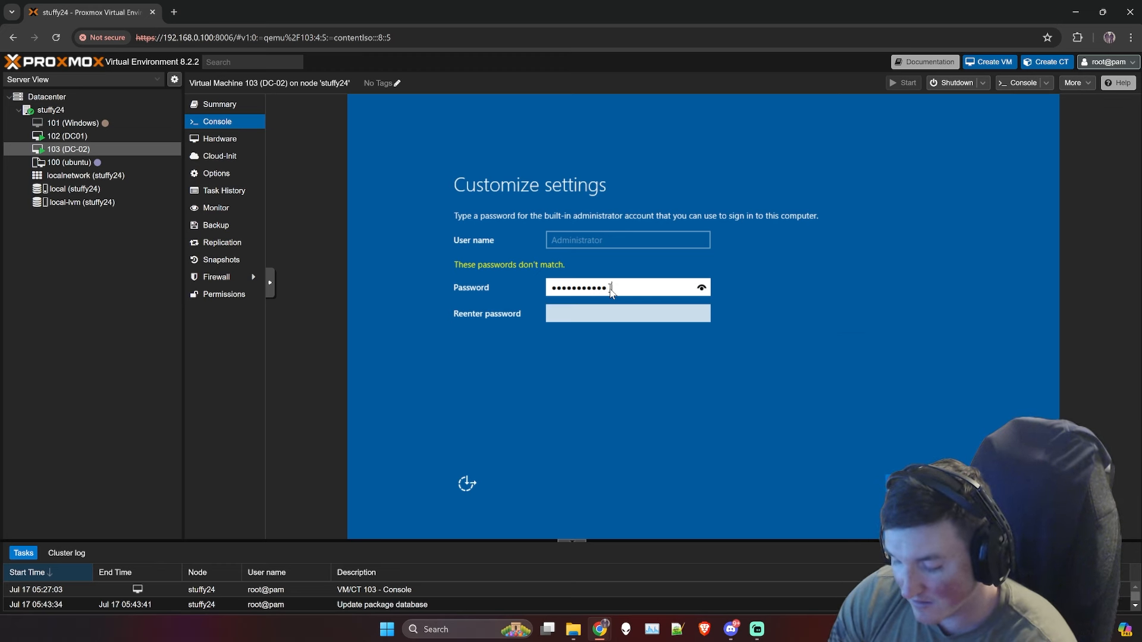
{"action": "type", "text": "•••••"}
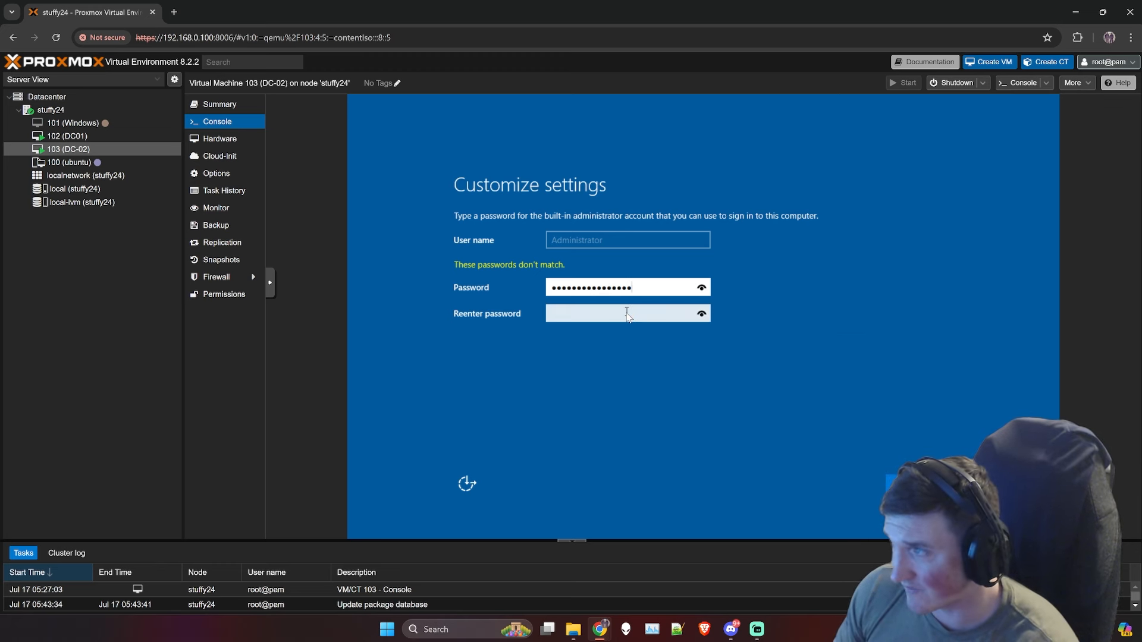
{"action": "left_click", "coordinate": [627, 315]}
{"action": "type", "text": "••••••••"}
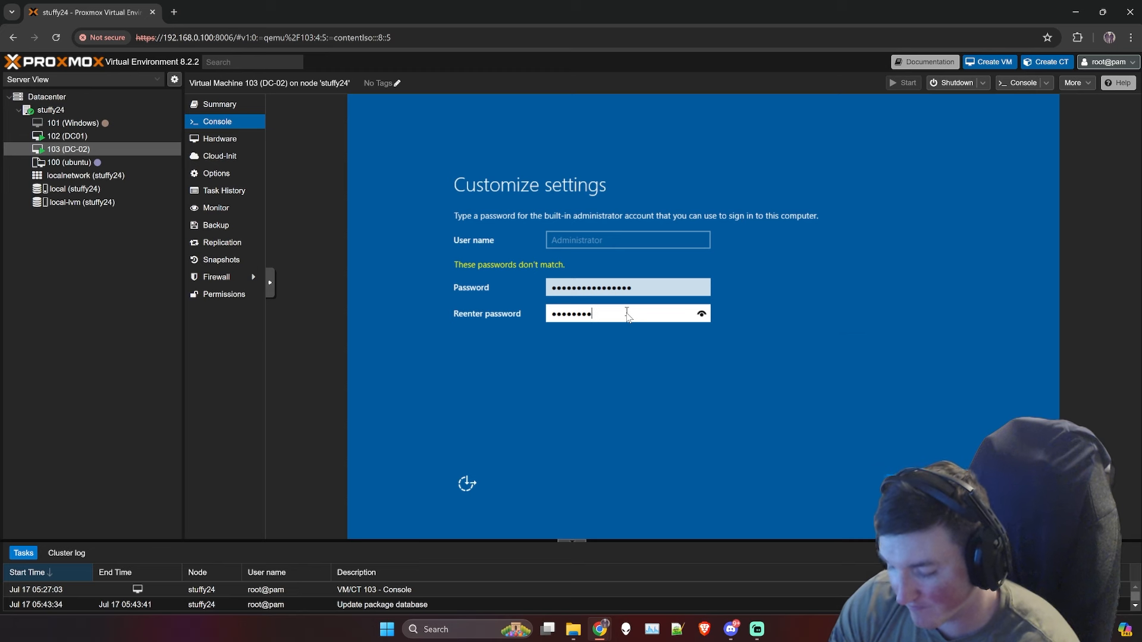
{"action": "type", "text": "••••••••"}
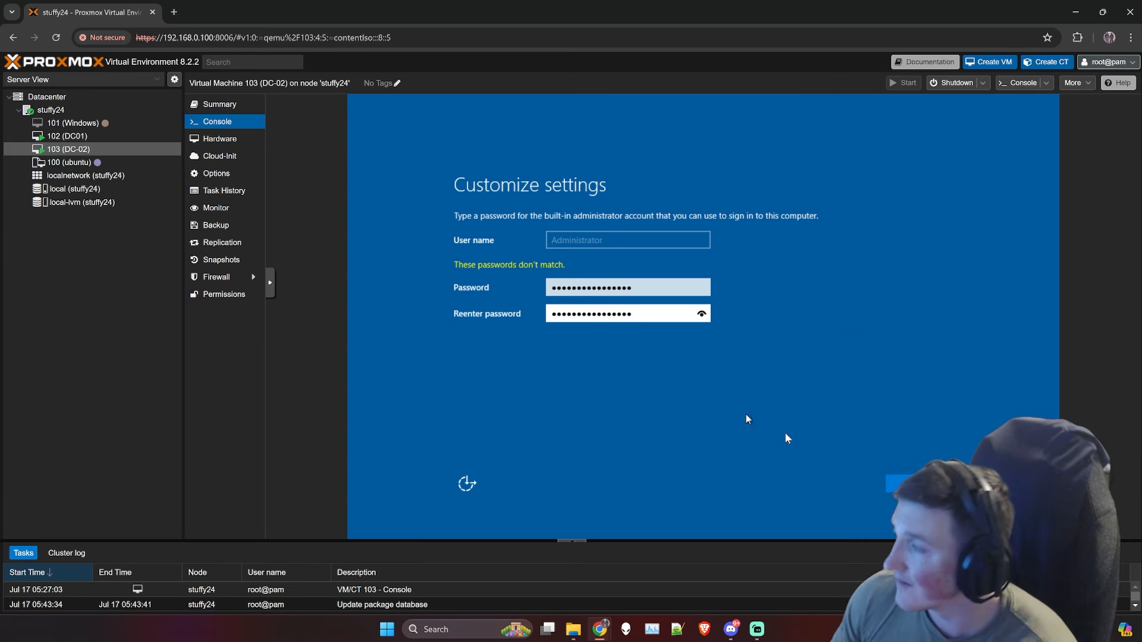
{"action": "key", "text": "Return"}
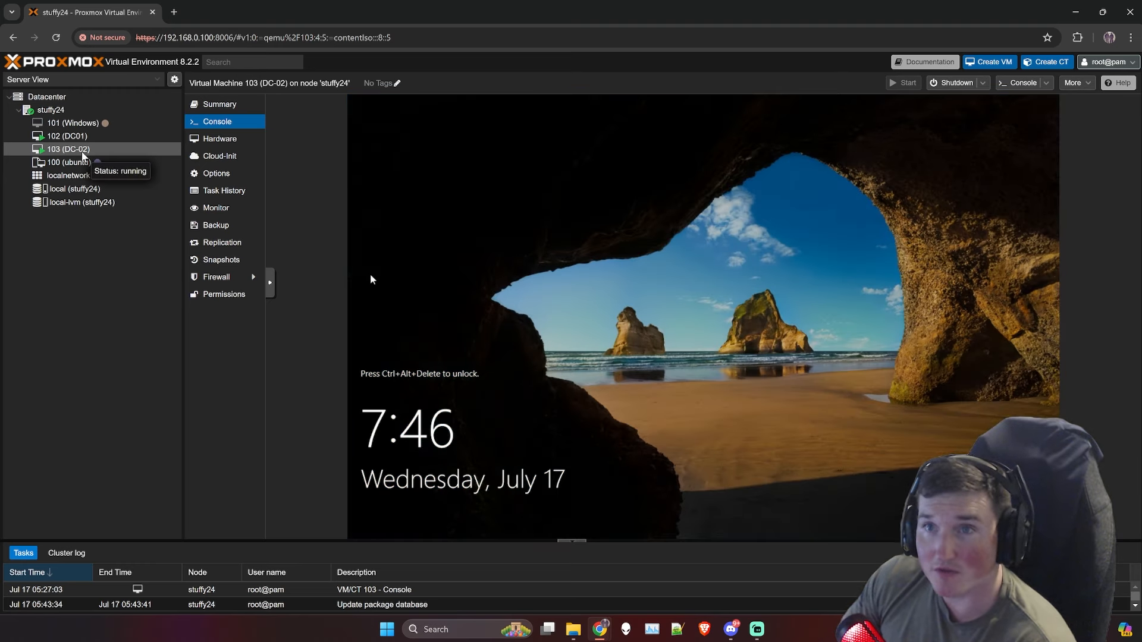
Step: Send the unlock key combination from the console menu and sign in to DC-02 as Administrator
{"action": "left_click", "coordinate": [273, 287]}
{"action": "left_click", "coordinate": [282, 289]}
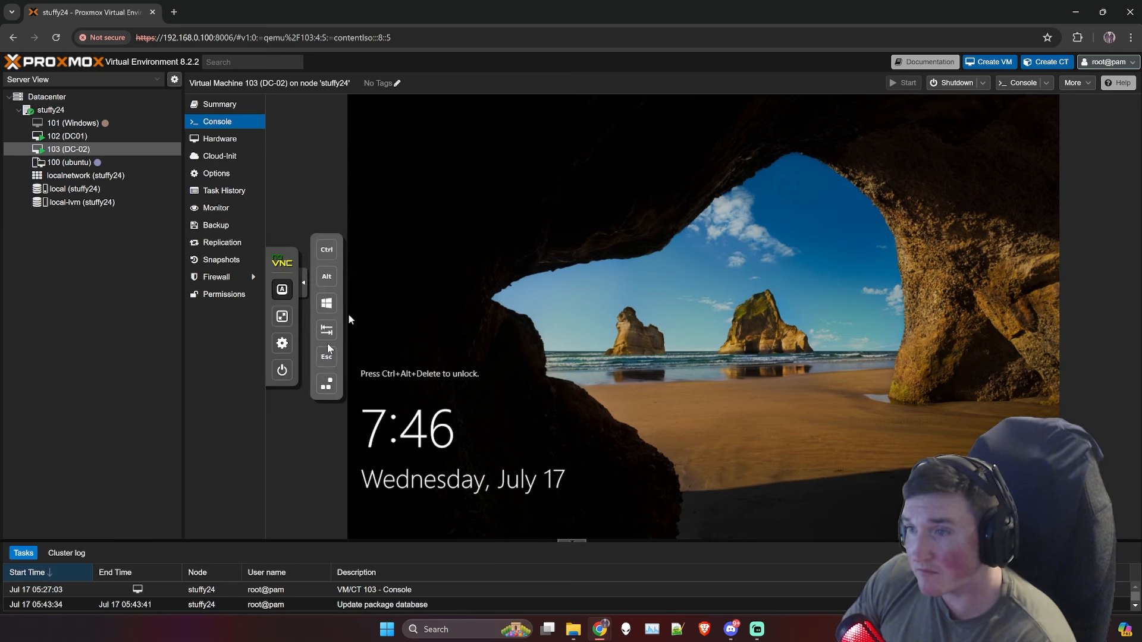
{"action": "left_click", "coordinate": [327, 386]}
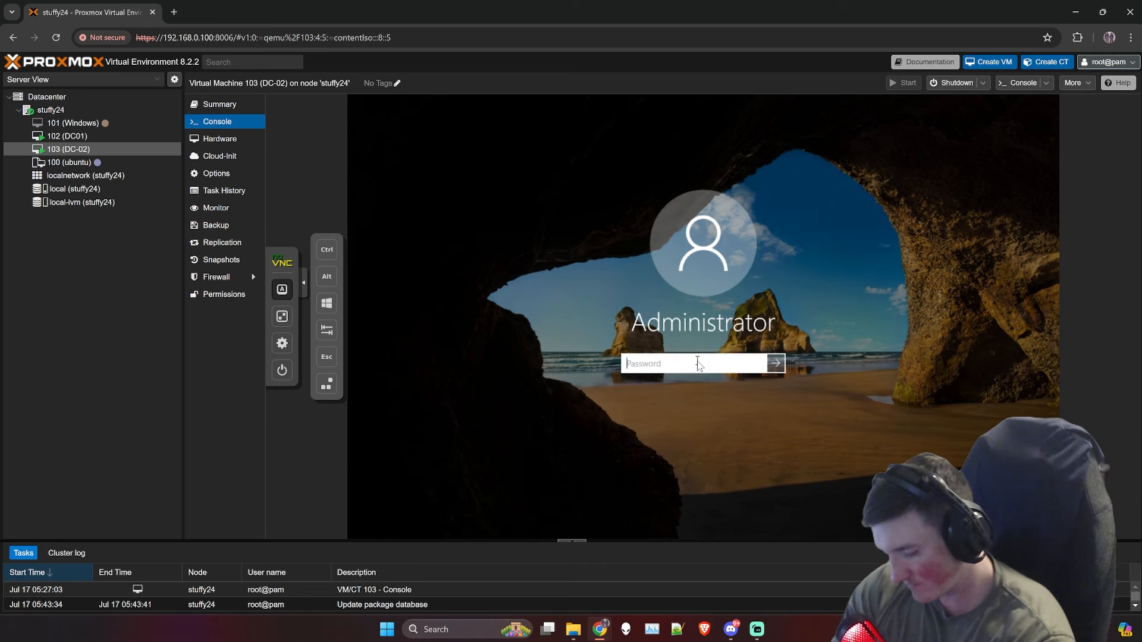
{"action": "type", "text": "••••••••••••••"}
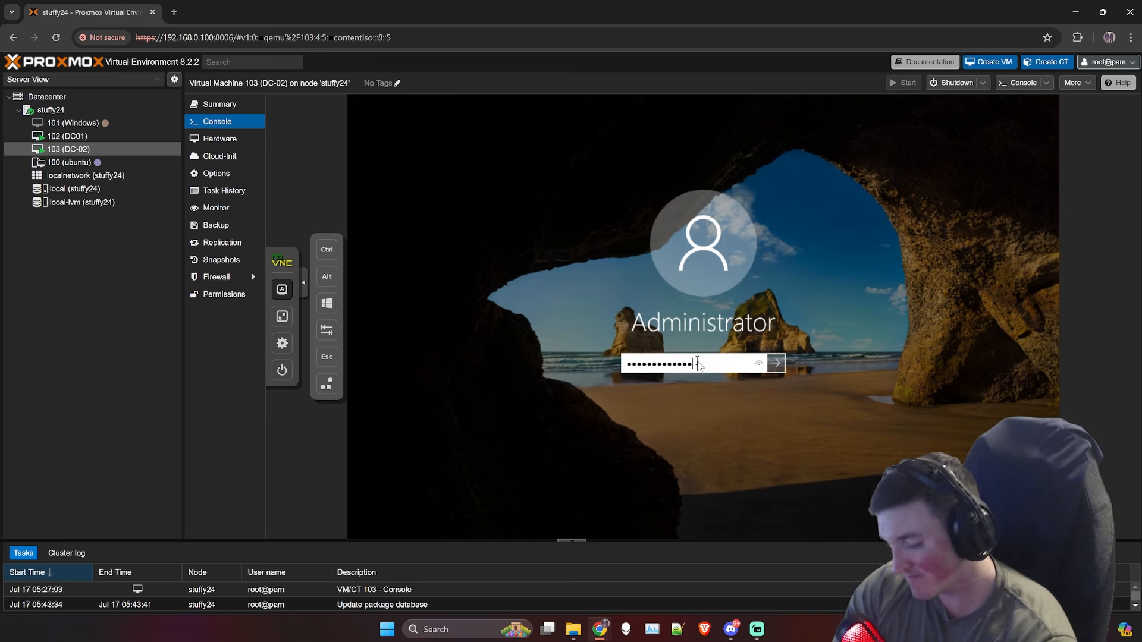
{"action": "key", "text": "Return"}
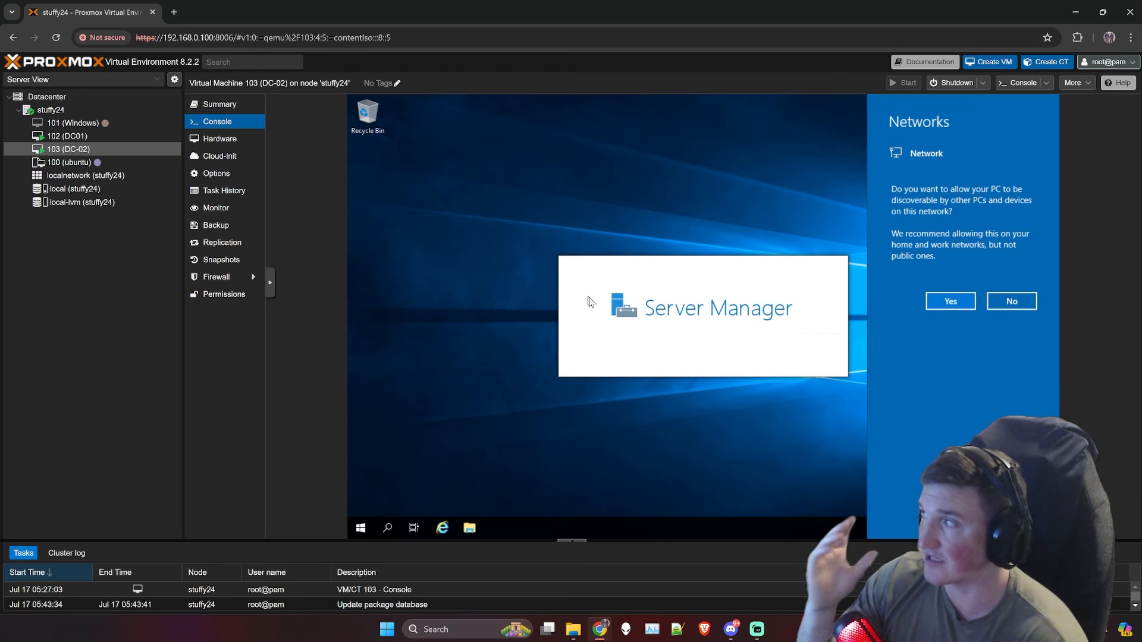
Step: Allow DC-02 to be discoverable on the network, then choose Add roles and features on the Dashboard
{"action": "left_click", "coordinate": [950, 297]}
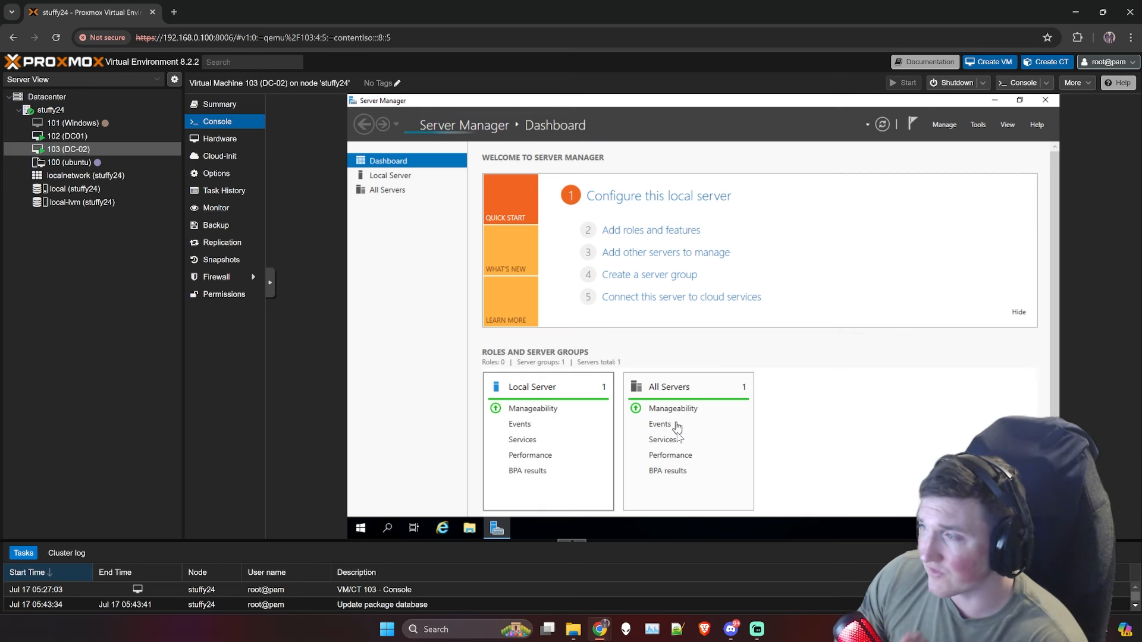
{"action": "left_click", "coordinate": [646, 233]}
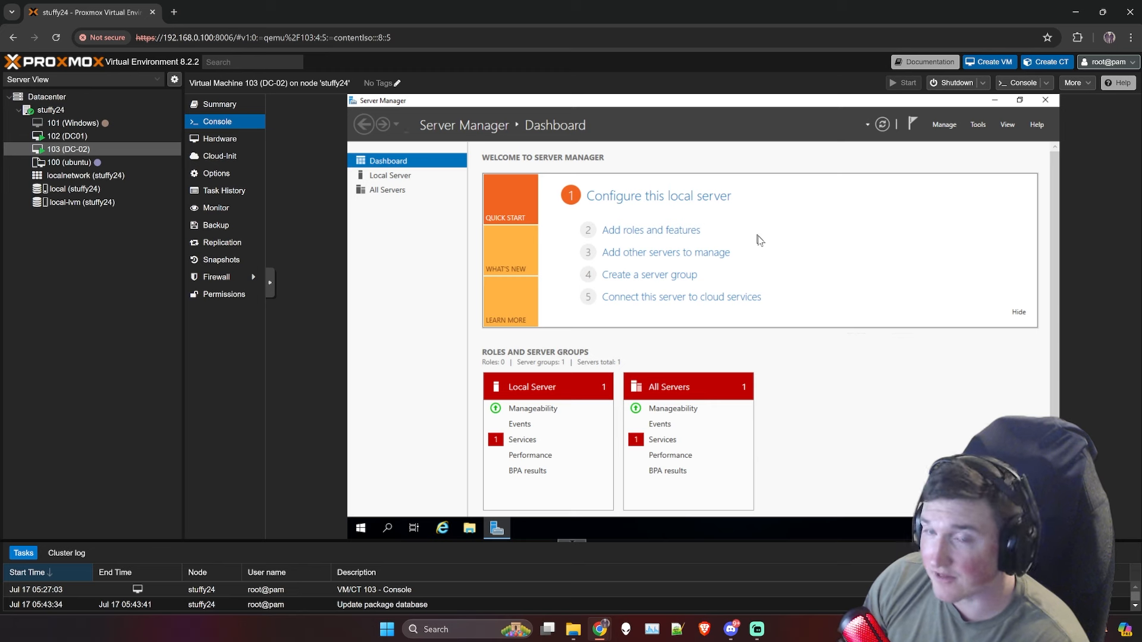
Step: Choose role-based installation and keep the local 192.168.0.103 server as the destination
{"action": "left_click", "coordinate": [652, 230]}
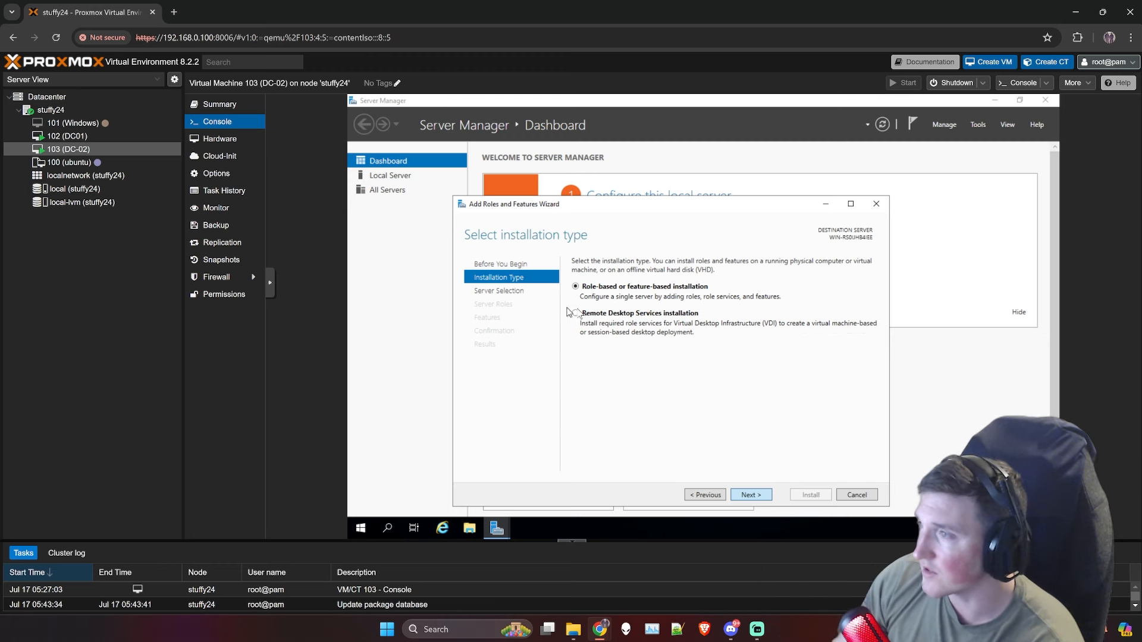
{"action": "left_click", "coordinate": [748, 497]}
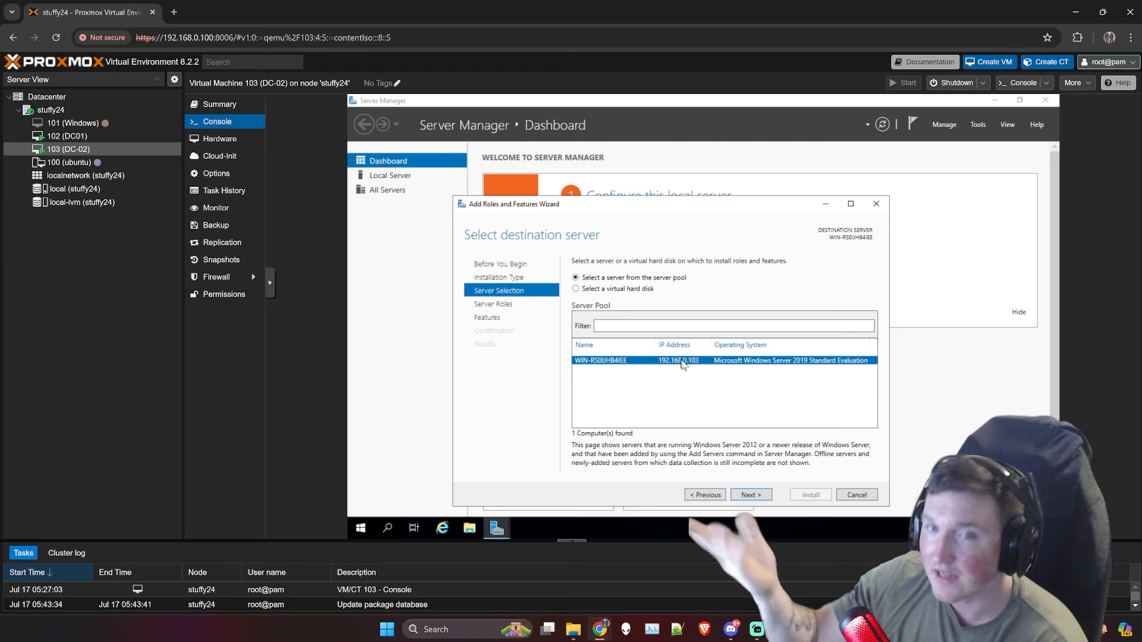
{"action": "left_click", "coordinate": [753, 493]}
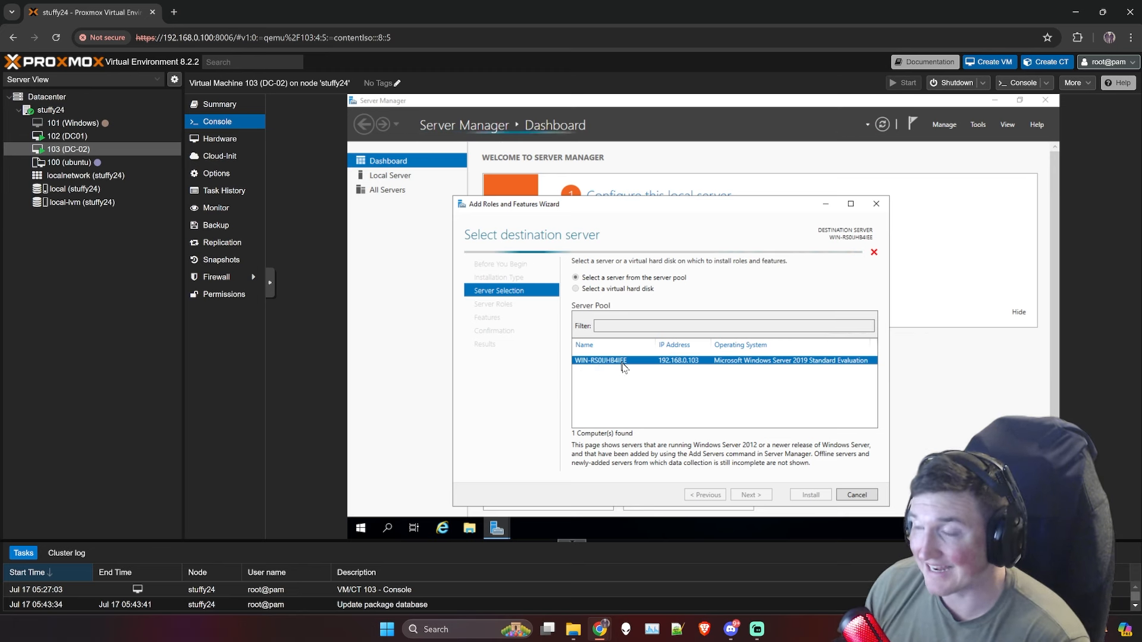
Step: Search the Start menu for 'system' and launch System Configuration
{"action": "left_click", "coordinate": [365, 530]}
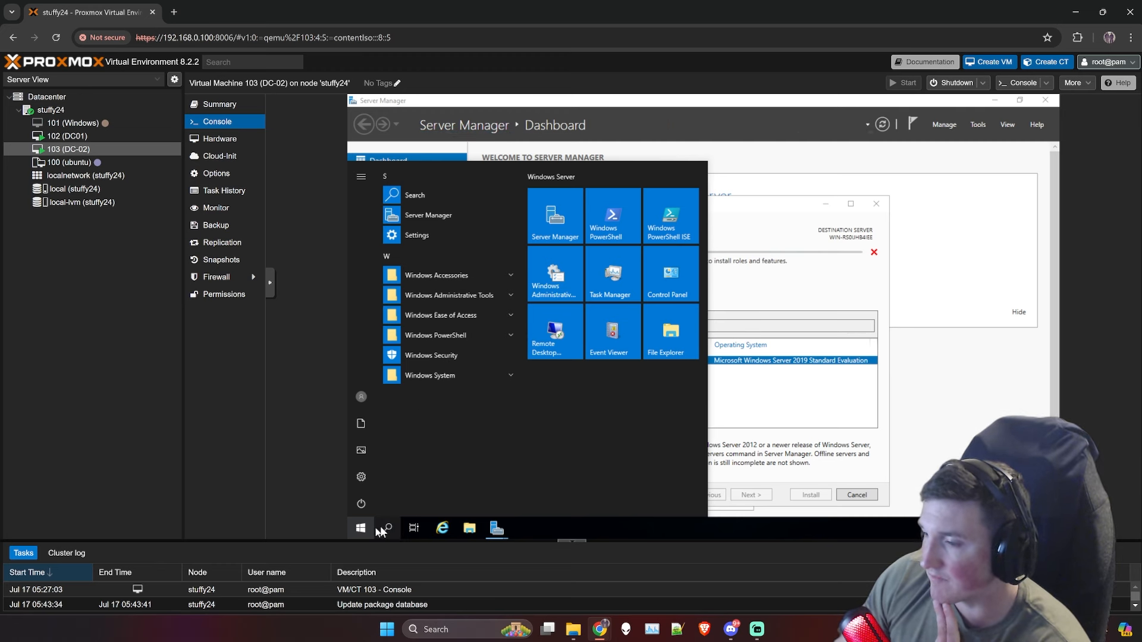
{"action": "left_click", "coordinate": [360, 531]}
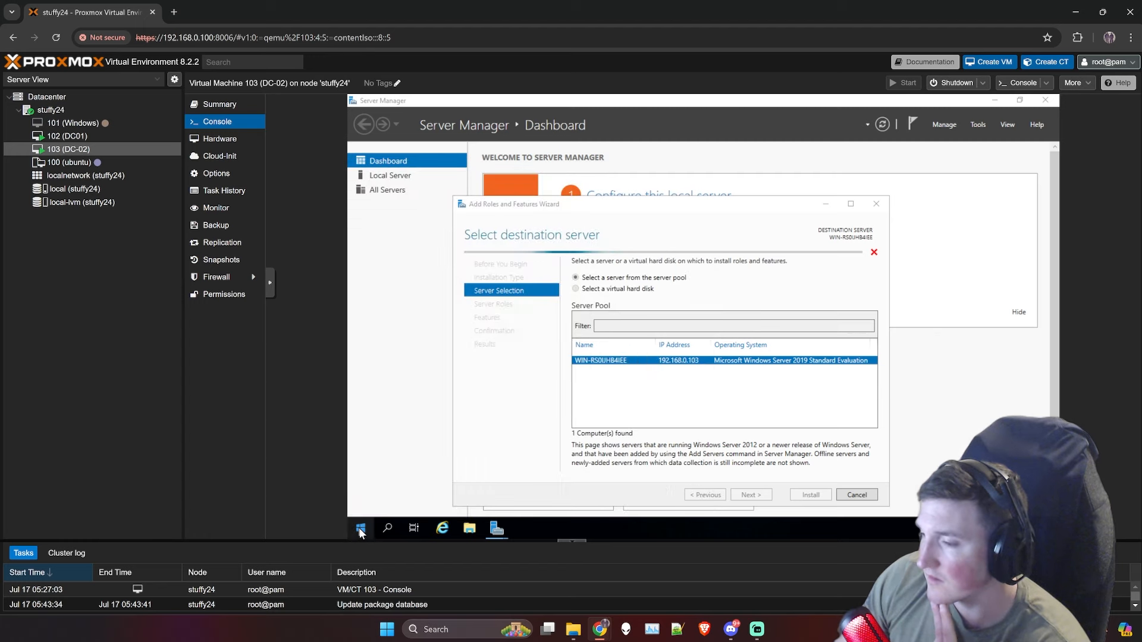
{"action": "left_click", "coordinate": [360, 532]}
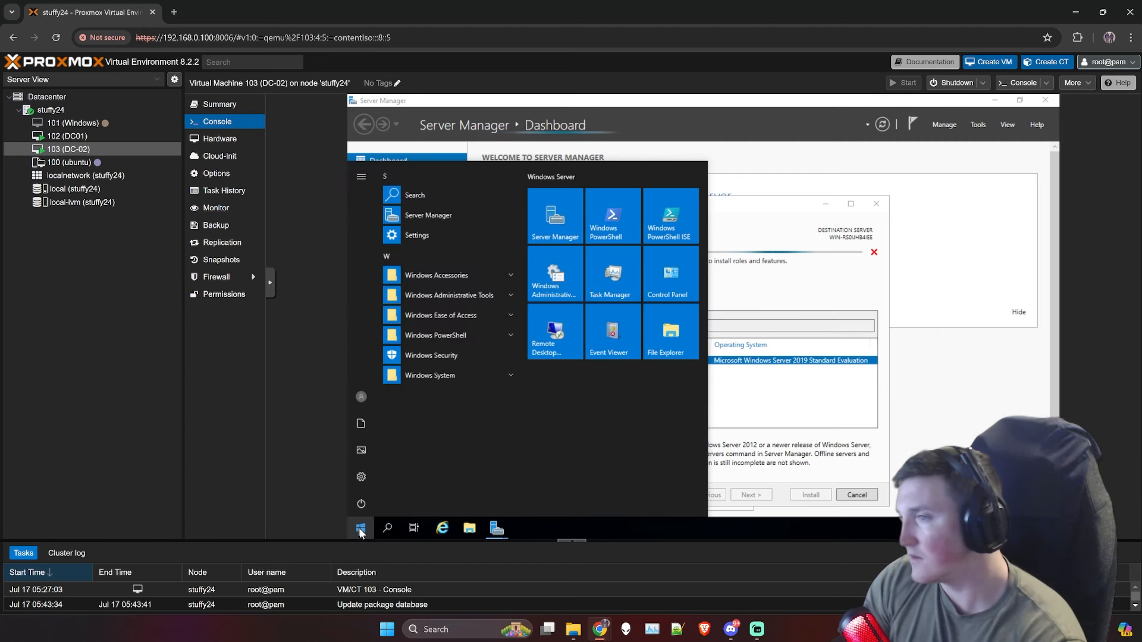
{"action": "left_click", "coordinate": [361, 531]}
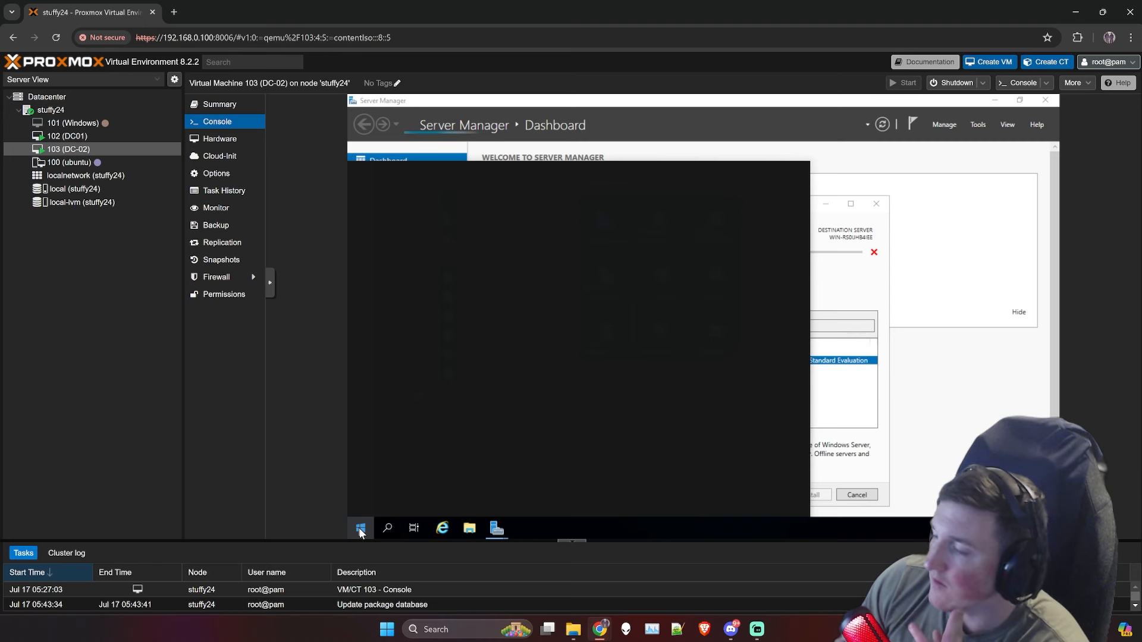
{"action": "type", "text": "system"}
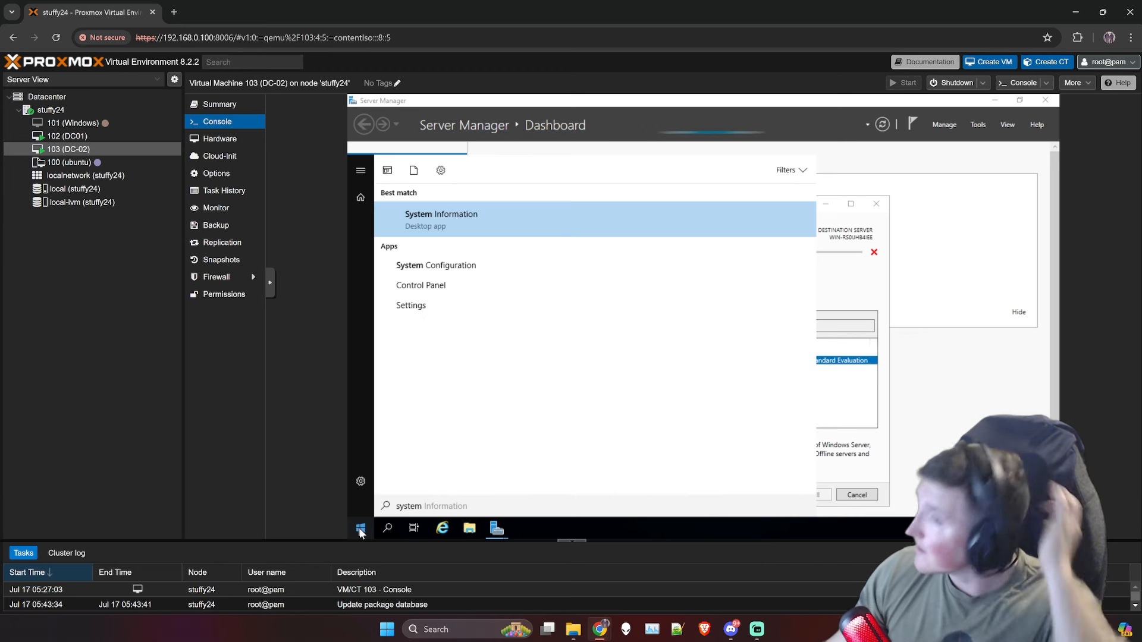
{"action": "left_click", "coordinate": [437, 272]}
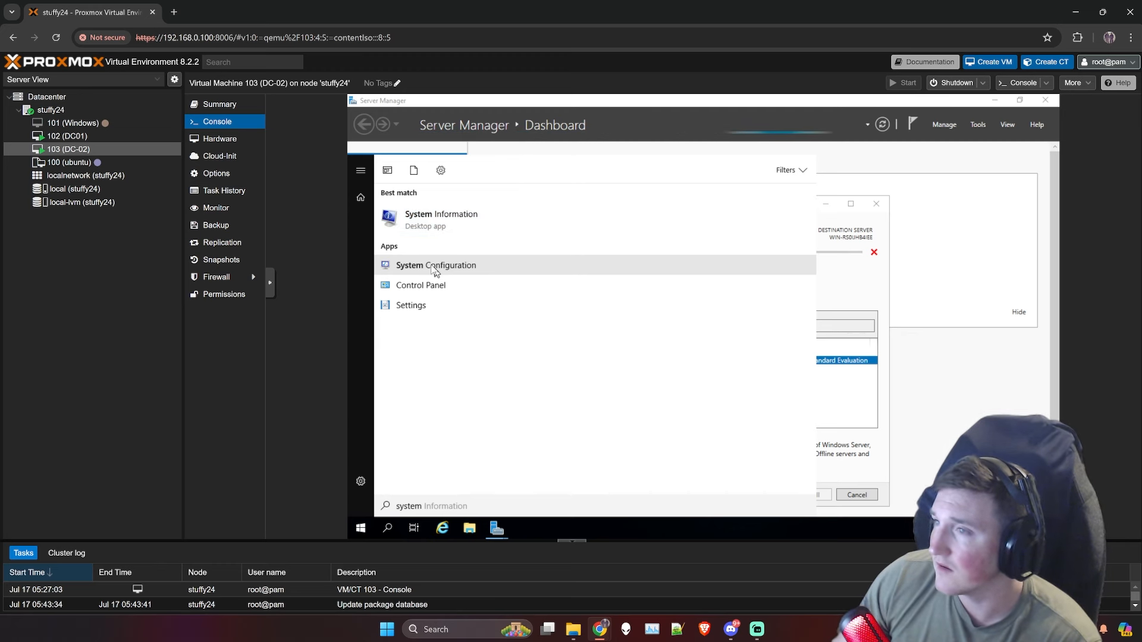
{"action": "left_click", "coordinate": [444, 267]}
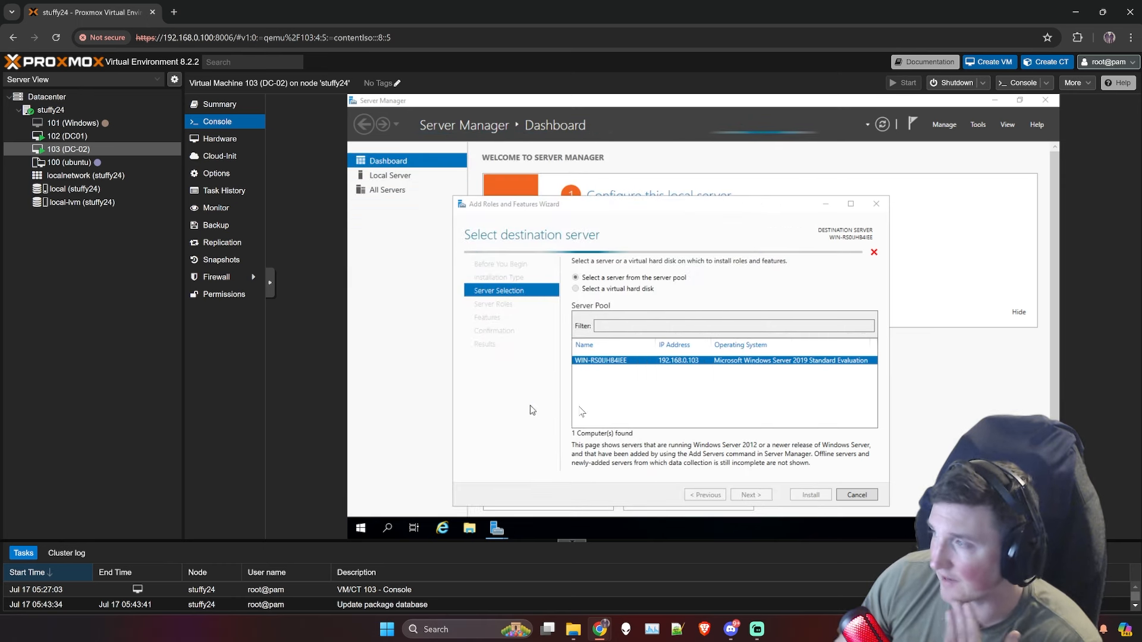
Step: Find This PC with a 'my computer' Start search, open its Properties, and close System Configuration
{"action": "left_click", "coordinate": [368, 527]}
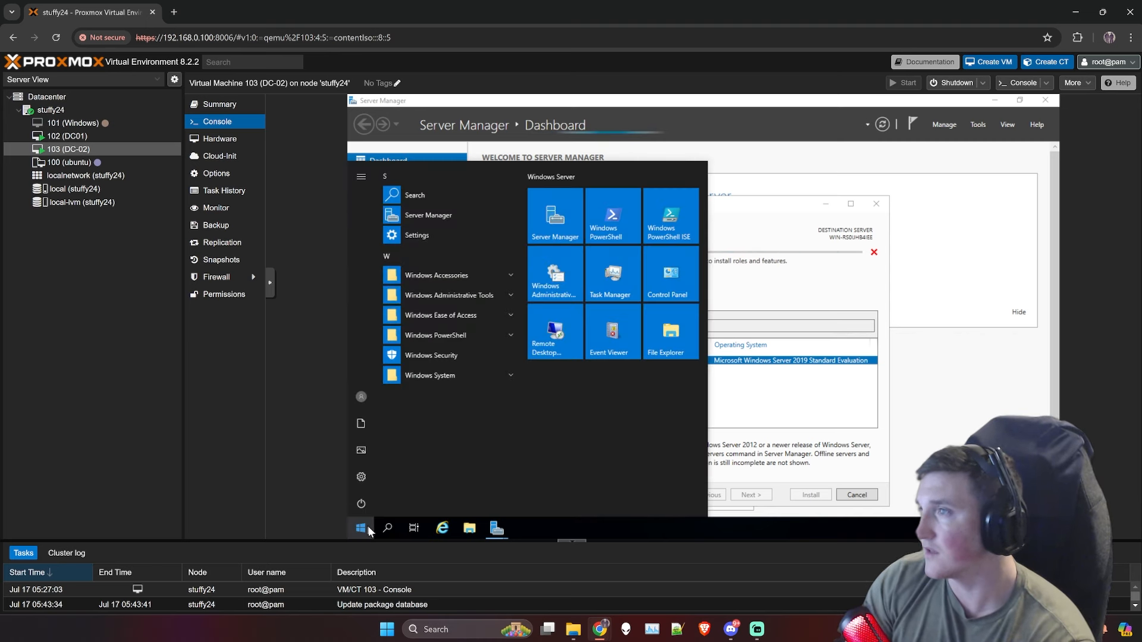
{"action": "left_click", "coordinate": [368, 527]}
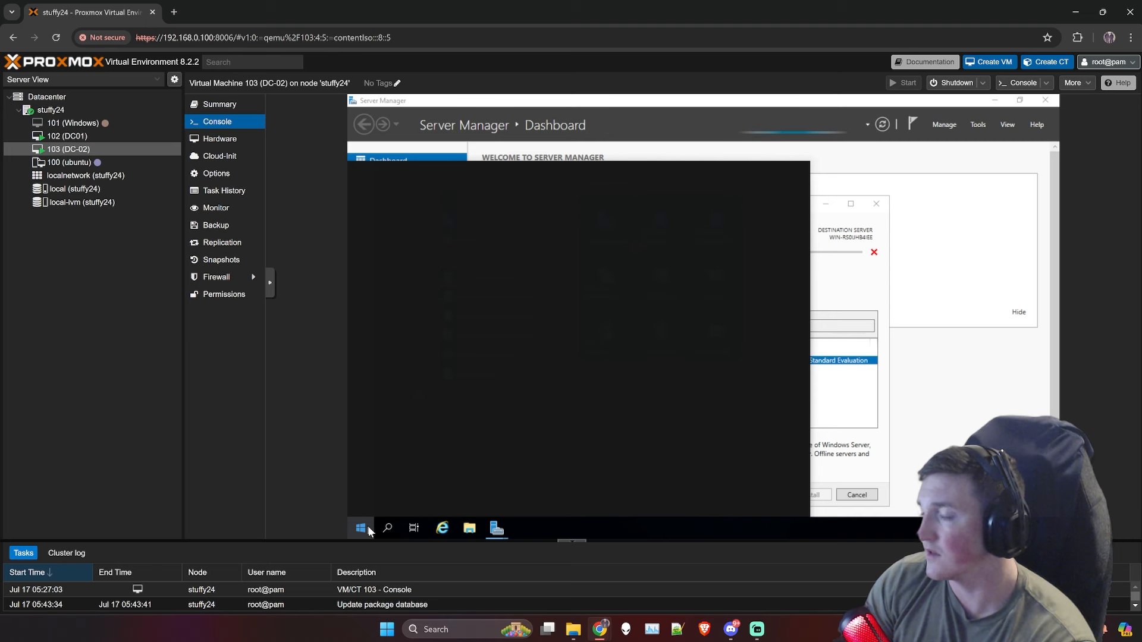
{"action": "type", "text": "my"}
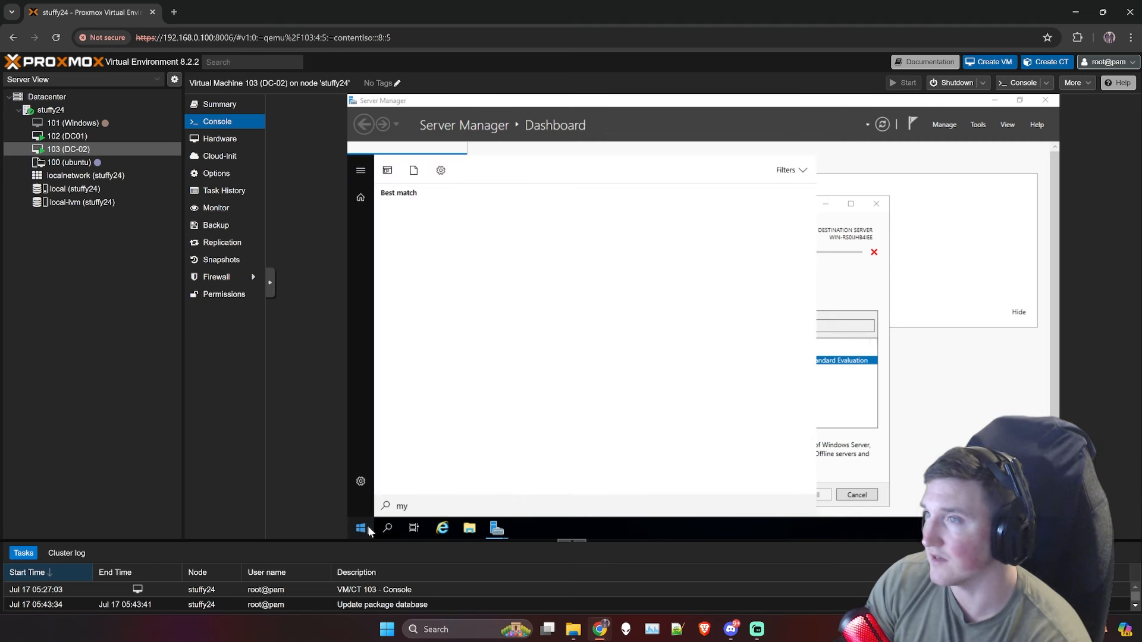
{"action": "type", "text": " comp"}
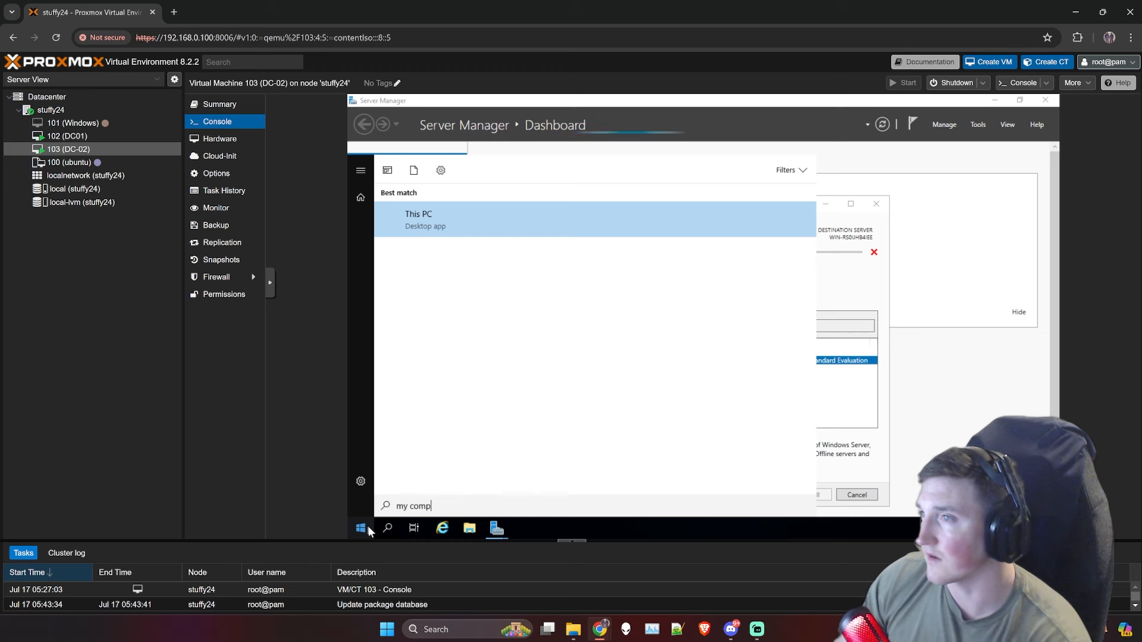
{"action": "type", "text": "uter"}
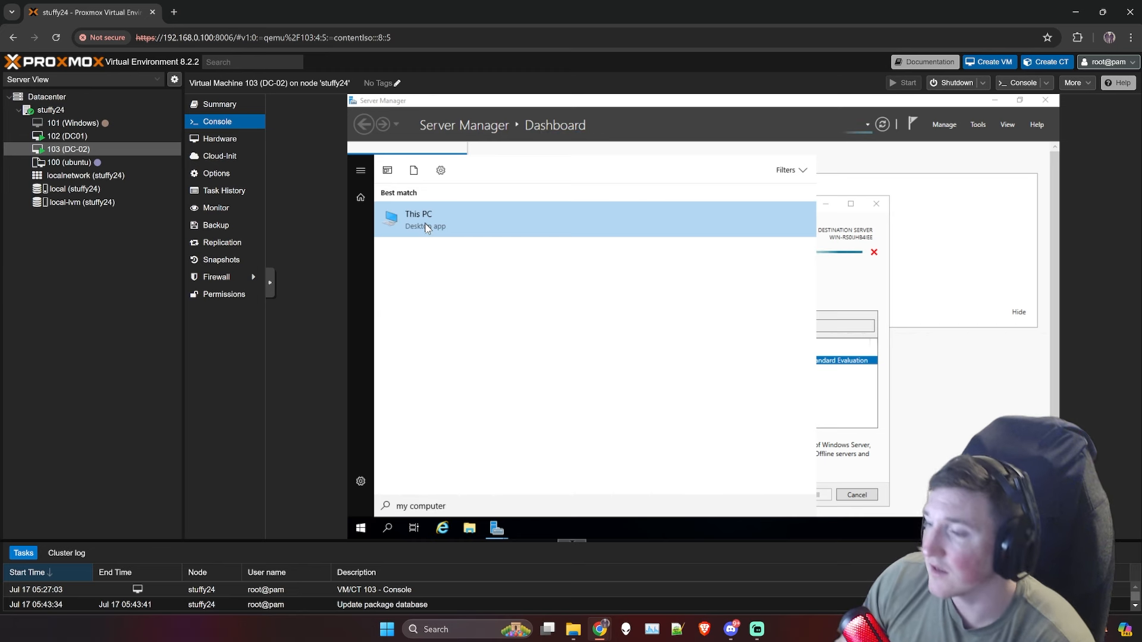
{"action": "left_click", "coordinate": [426, 227]}
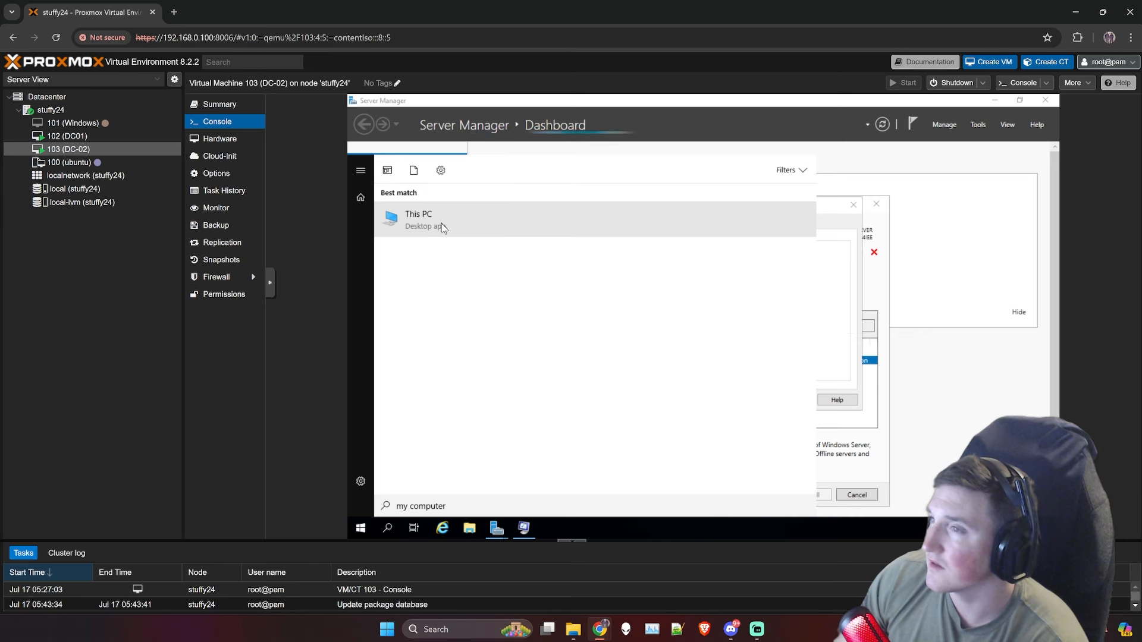
{"action": "right_click", "coordinate": [442, 228]}
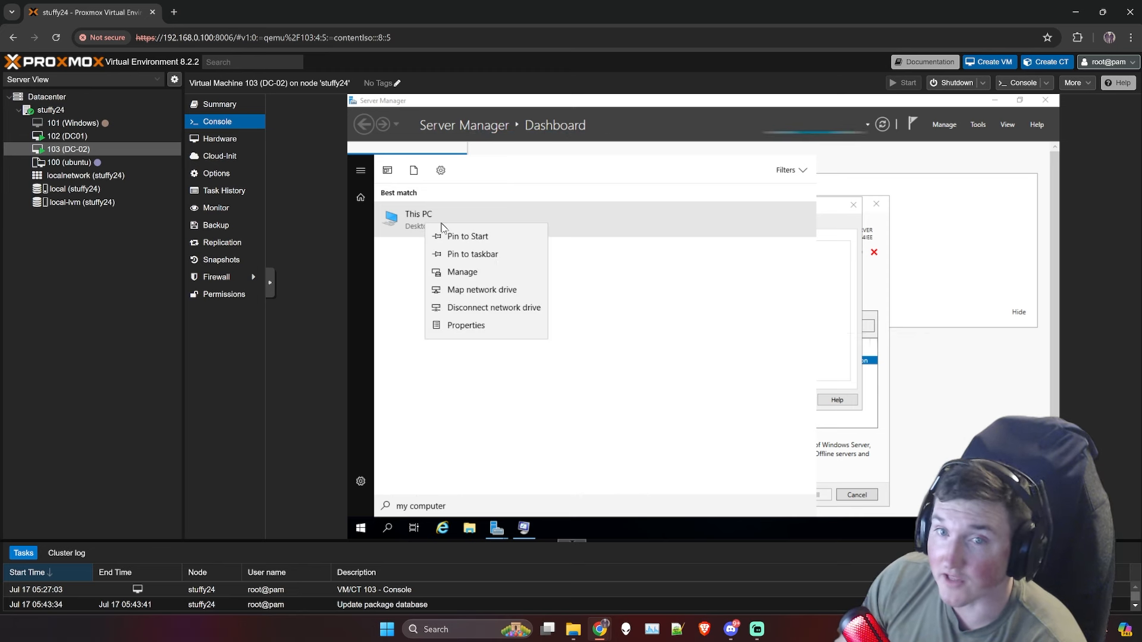
{"action": "left_click", "coordinate": [466, 325]}
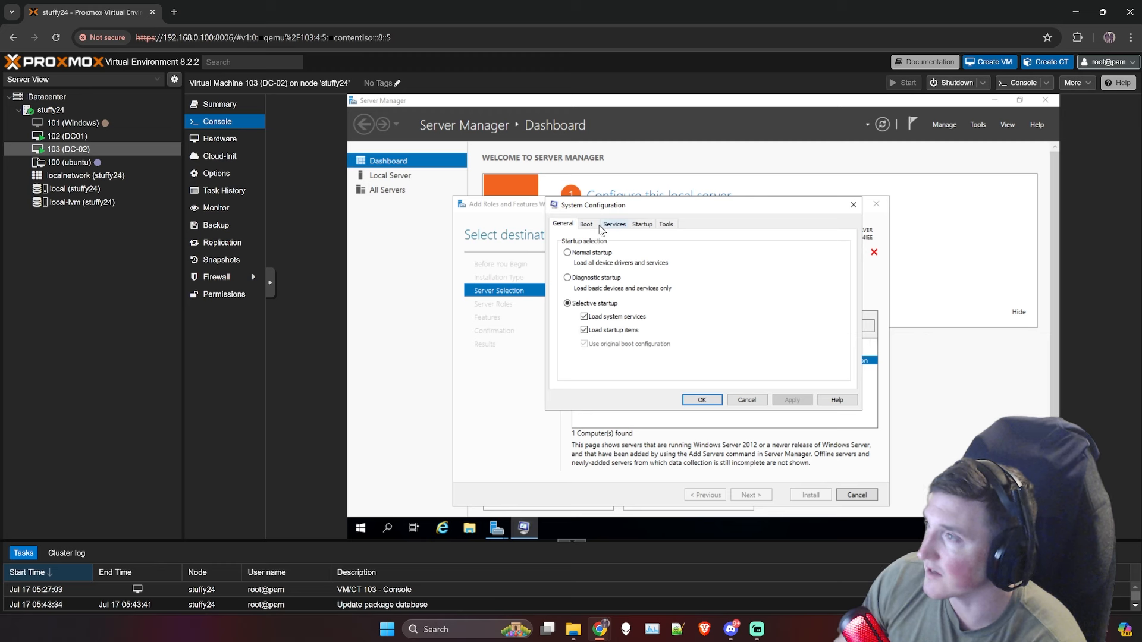
{"action": "left_click", "coordinate": [853, 205]}
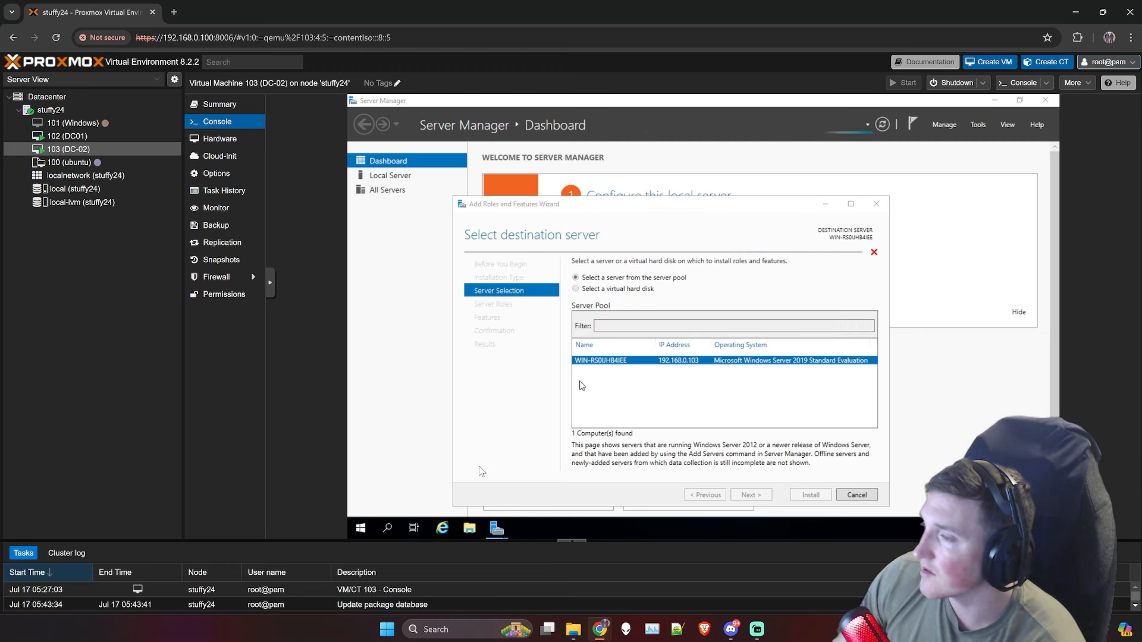
{"action": "mouse_move", "coordinate": [500, 528]}
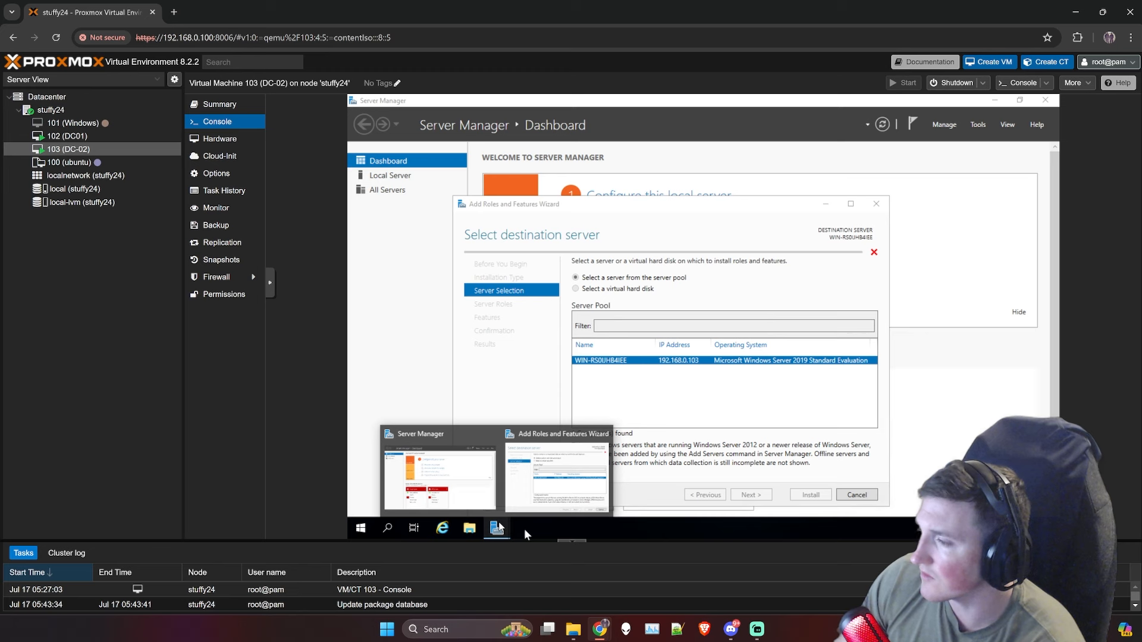
{"action": "left_click", "coordinate": [721, 360]}
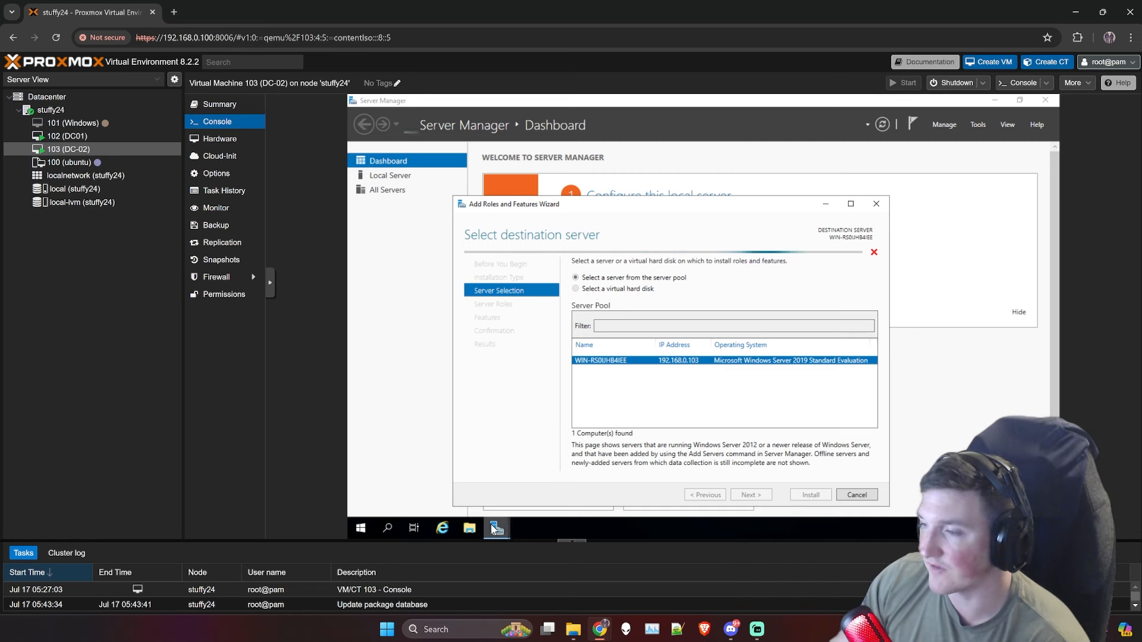
{"action": "mouse_move", "coordinate": [503, 521]}
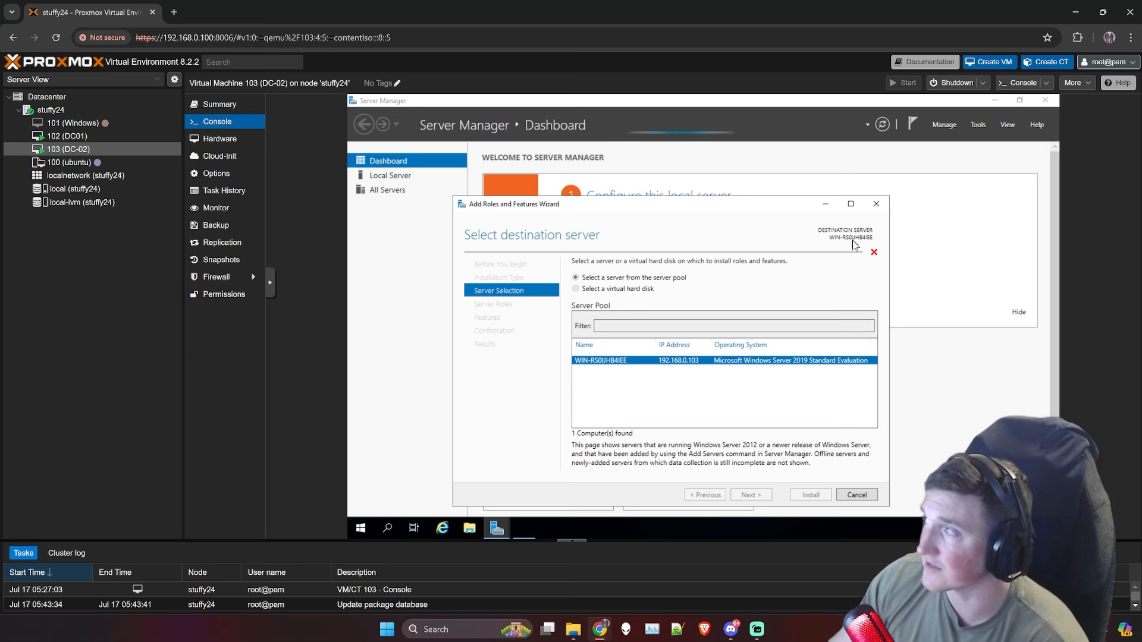
Step: Review DC-02's computer name and workgroup in System properties, close it, and nudge the roles wizard into place
{"action": "left_click", "coordinate": [533, 524]}
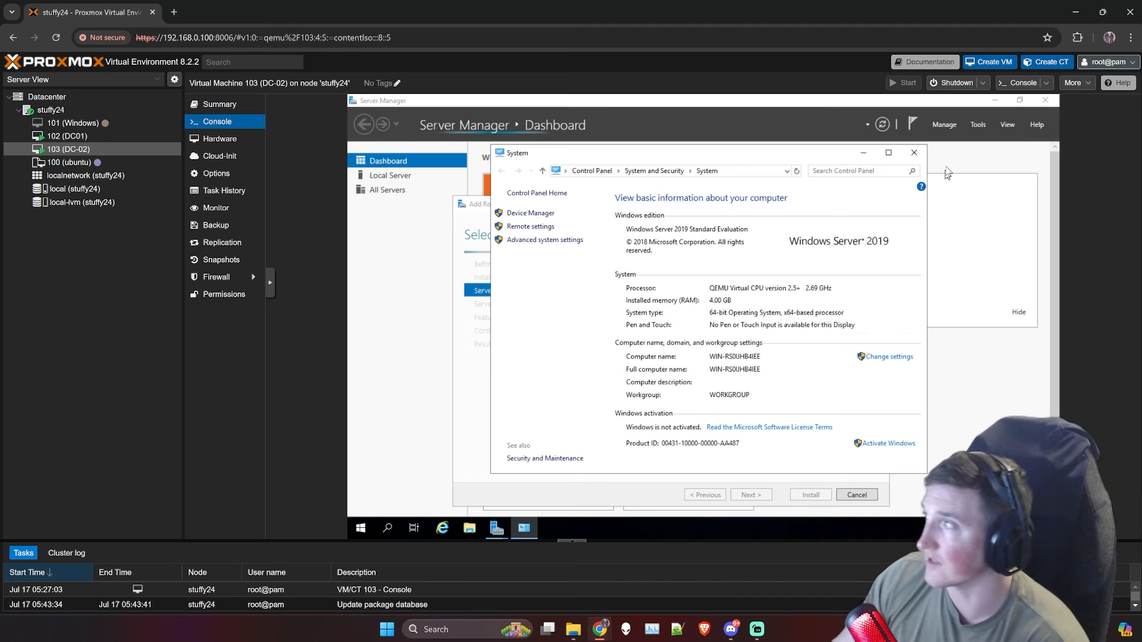
{"action": "left_click", "coordinate": [916, 153]}
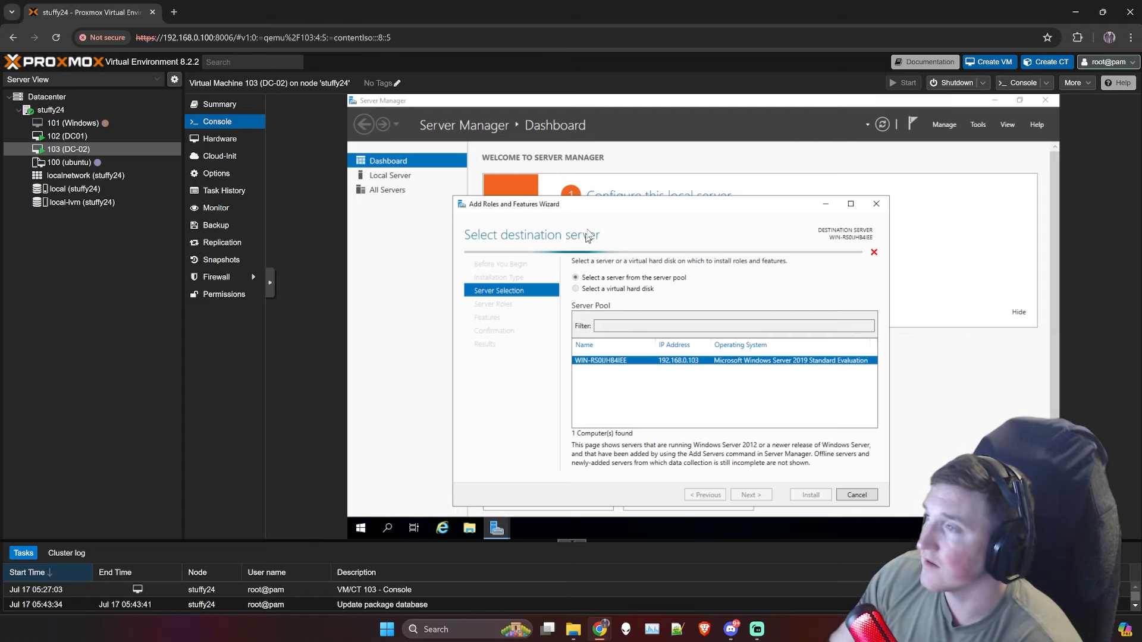
{"action": "left_click_drag", "start_coordinate": [591, 199], "coordinate": [587, 193]}
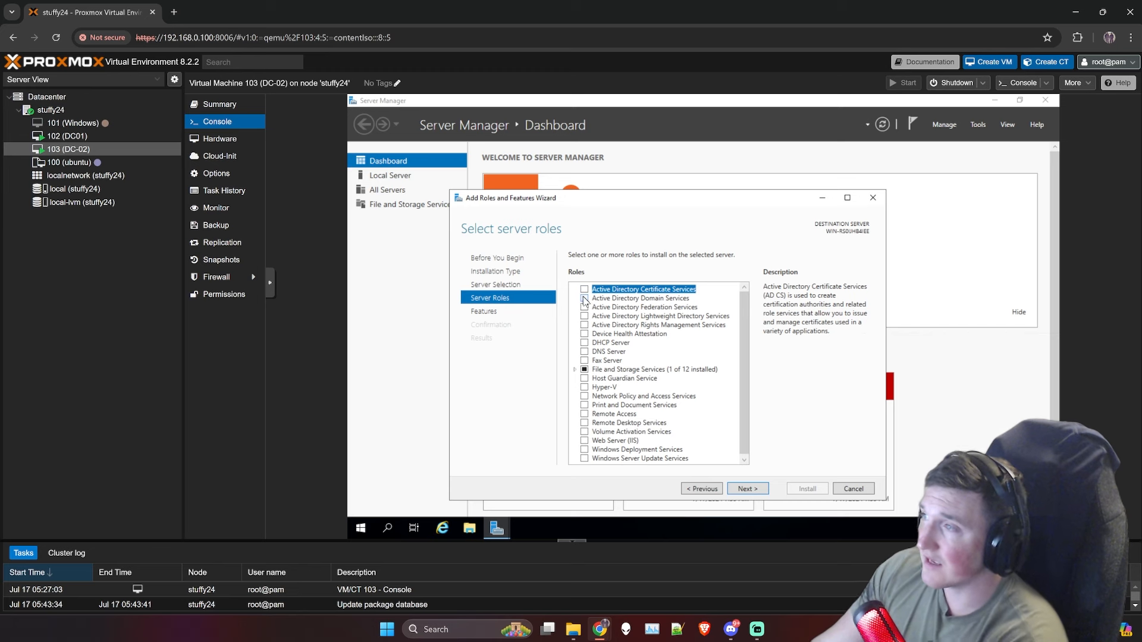
Step: Tick Active Directory Domain Services and DNS Server with their required tools, continuing past the static-IP warning
{"action": "left_click", "coordinate": [585, 298]}
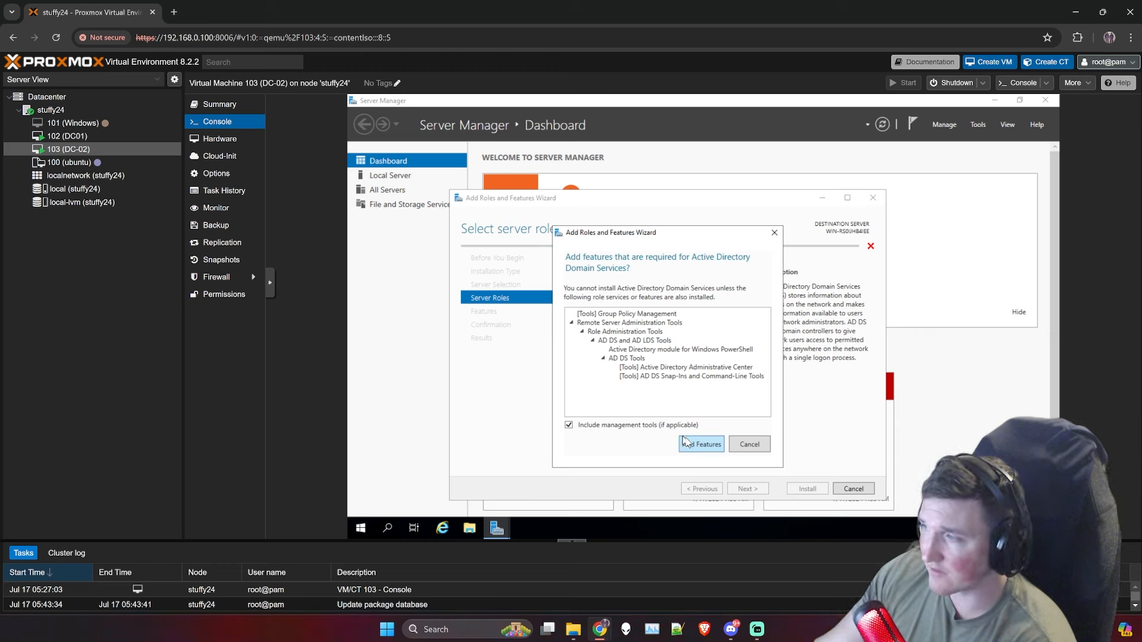
{"action": "left_click", "coordinate": [699, 446]}
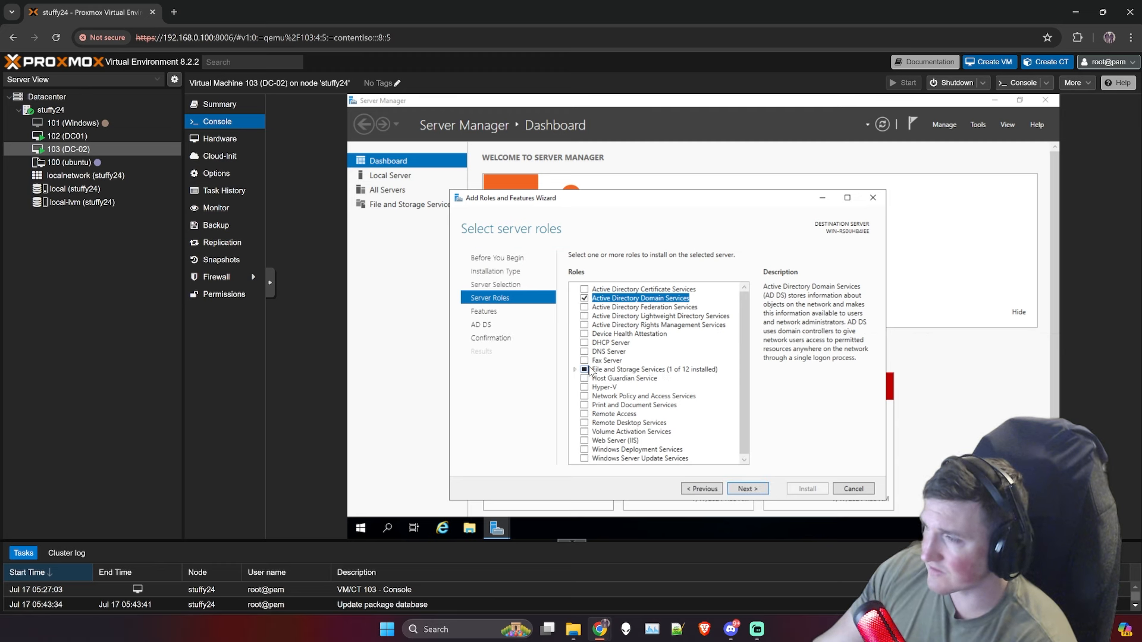
{"action": "left_click_drag", "start_coordinate": [744, 367], "coordinate": [743, 368]}
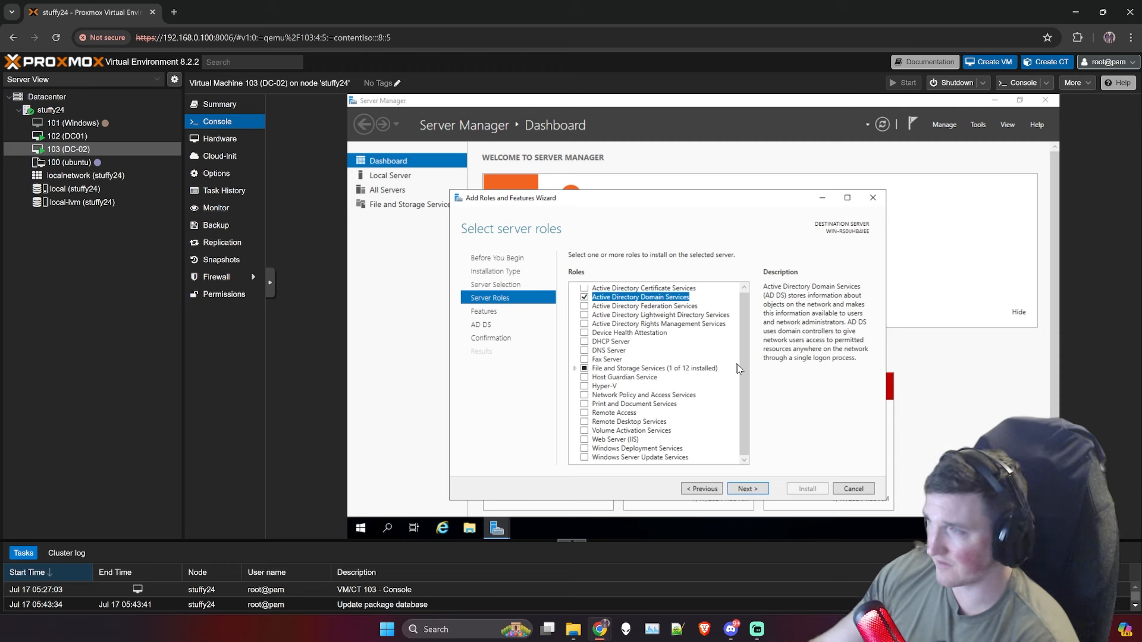
{"action": "left_click", "coordinate": [584, 351]}
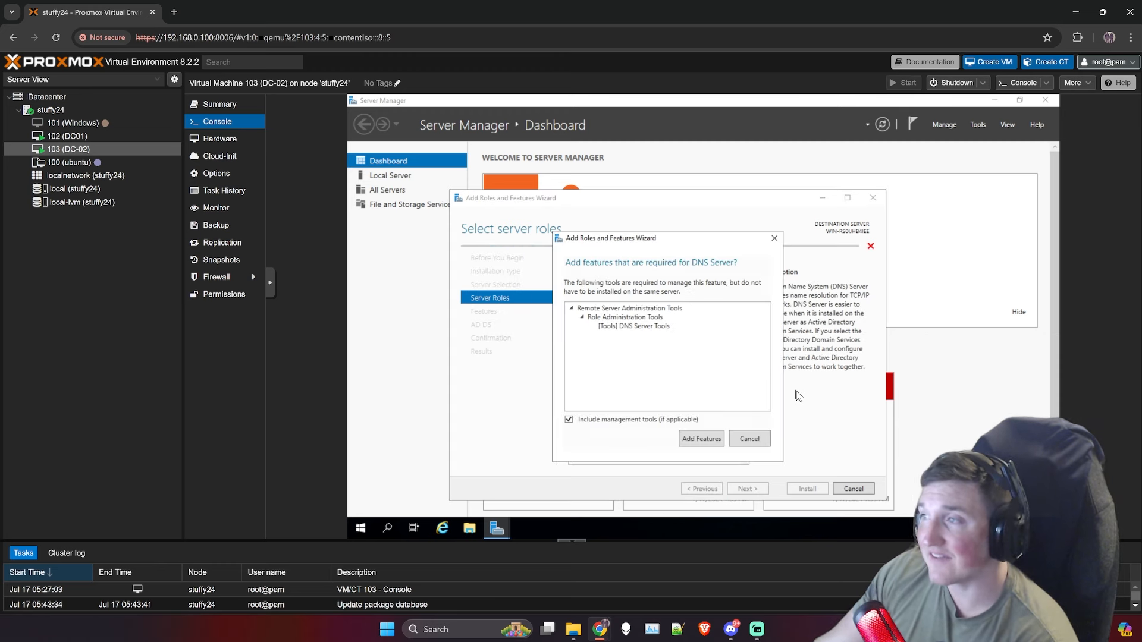
{"action": "left_click", "coordinate": [713, 437]}
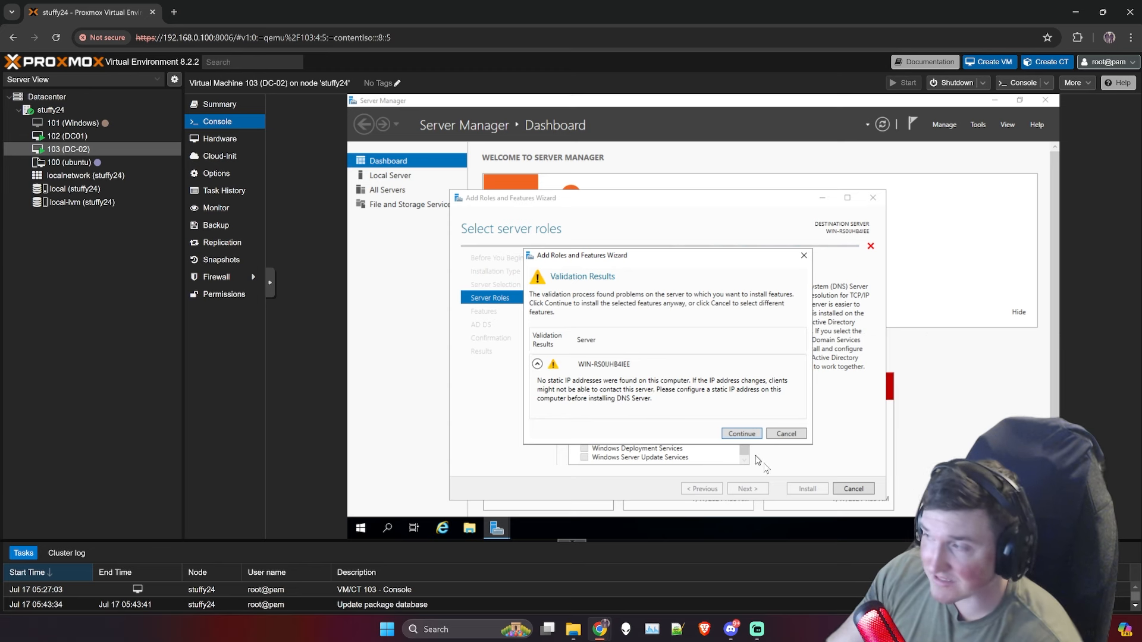
{"action": "left_click", "coordinate": [743, 435]}
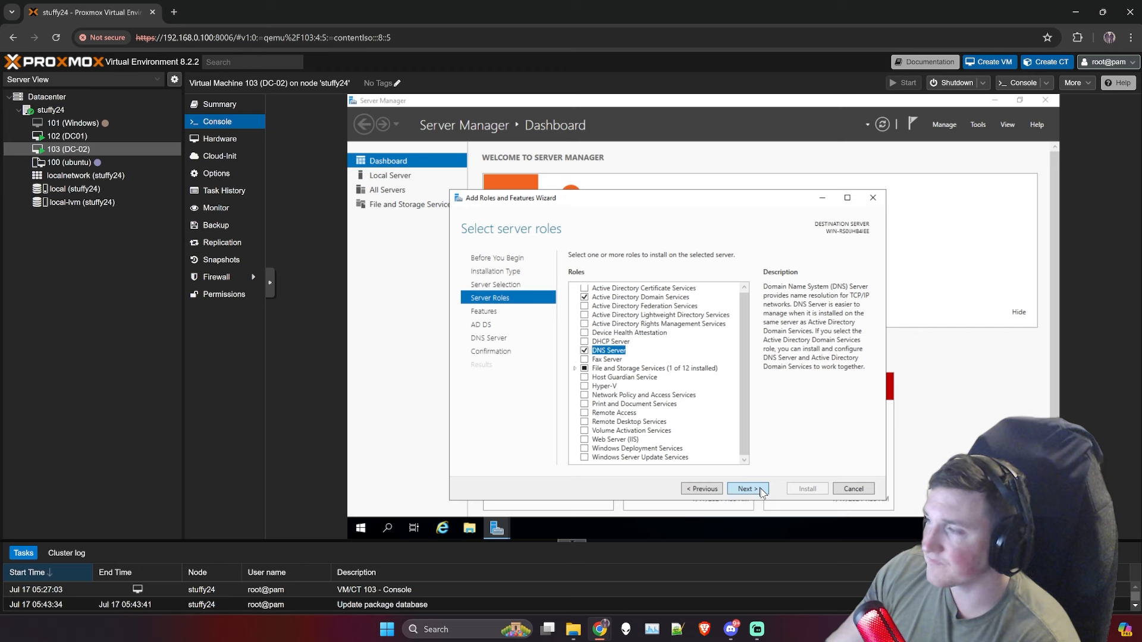
Step: Advance past the Features, AD DS and DNS Server pages to Confirm installation selections
{"action": "left_click", "coordinate": [497, 310]}
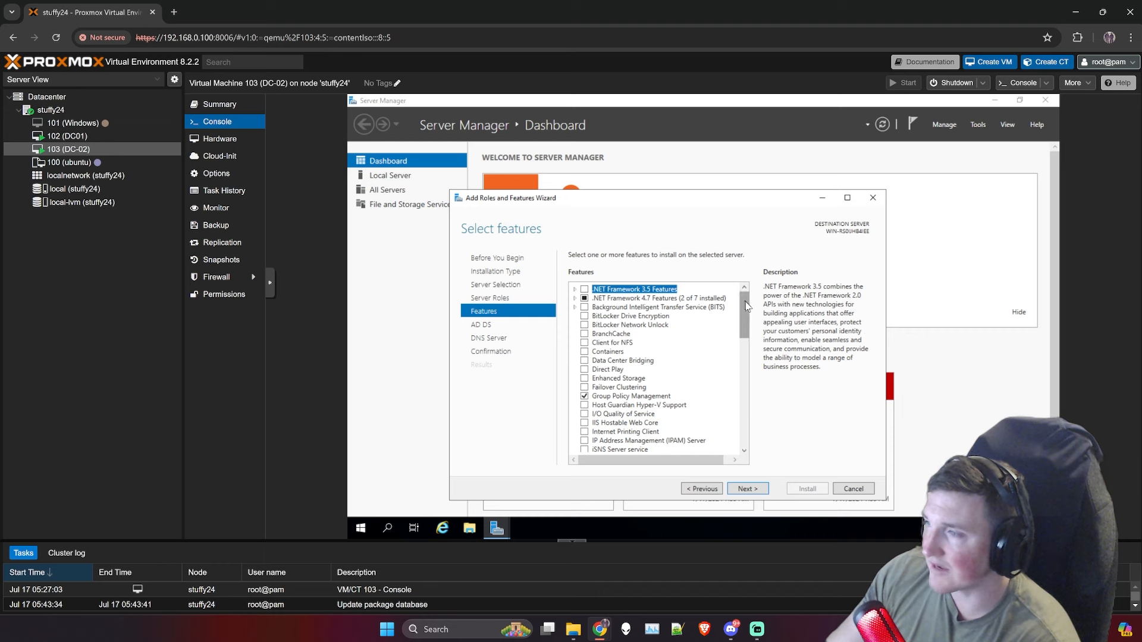
{"action": "scroll", "coordinate": [746, 351], "scroll_direction": "down", "scroll_amount": 8}
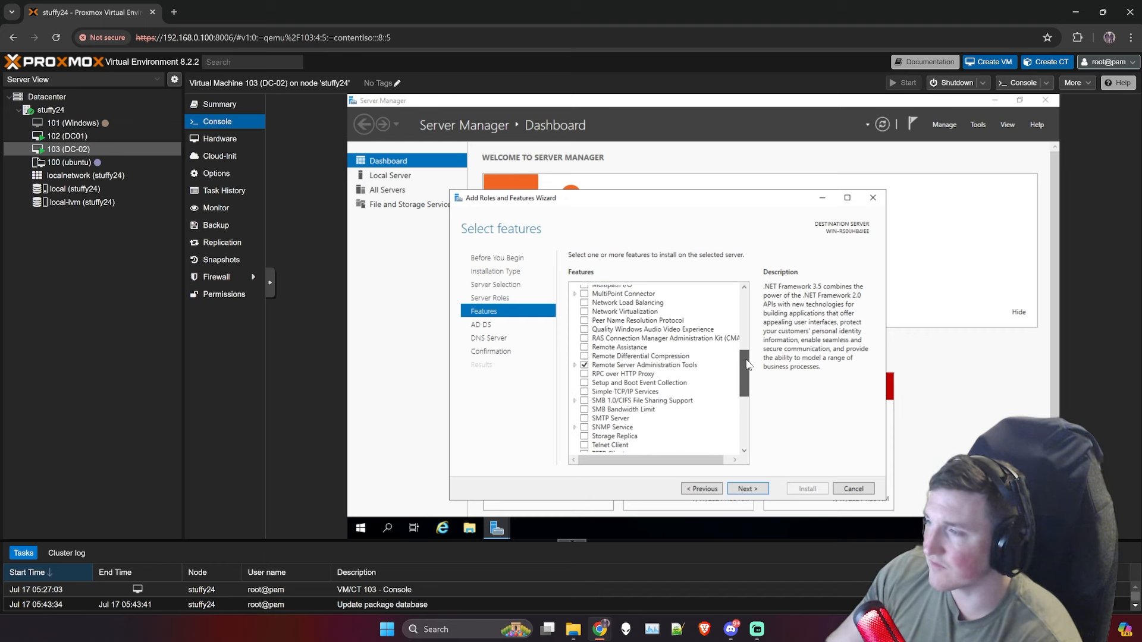
{"action": "left_click_drag", "start_coordinate": [747, 363], "coordinate": [768, 497]}
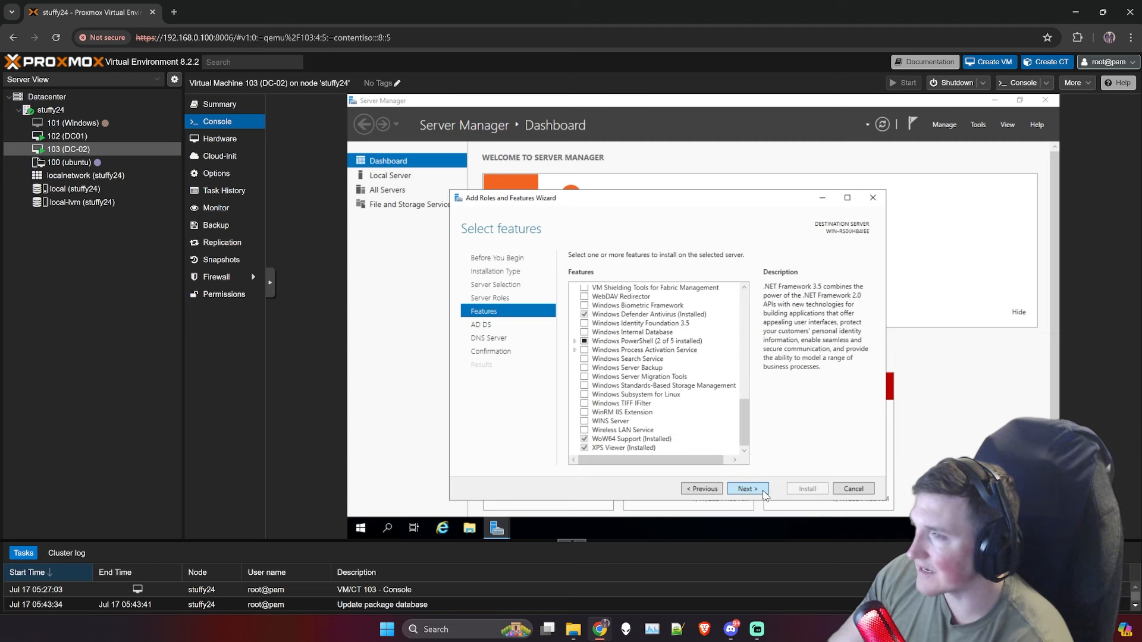
{"action": "left_click", "coordinate": [764, 494]}
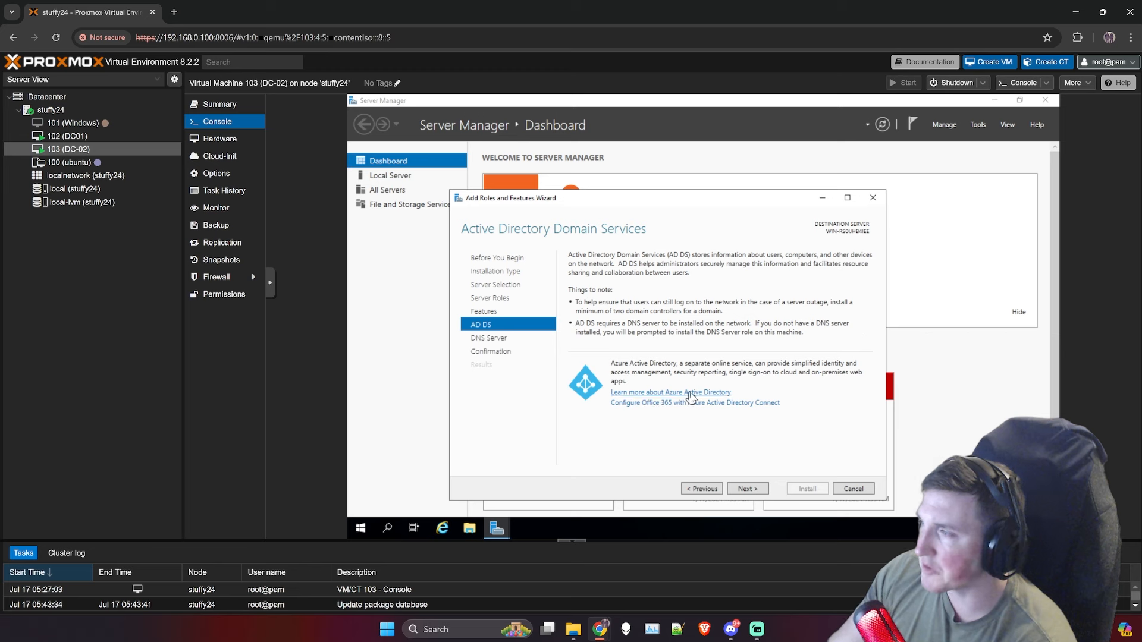
{"action": "left_click", "coordinate": [743, 491]}
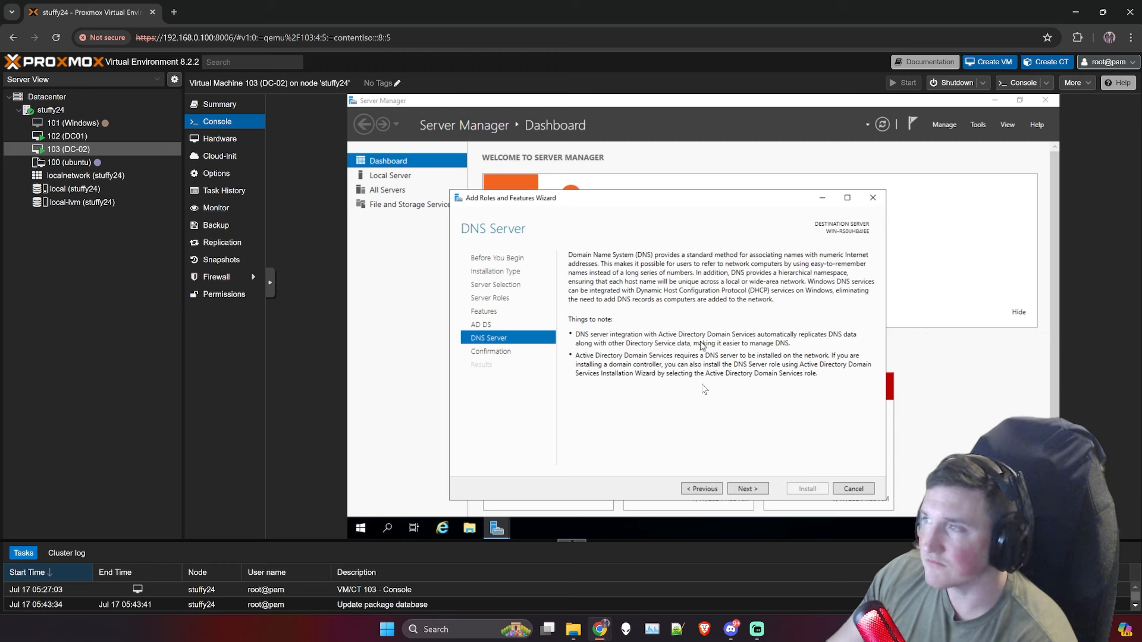
{"action": "left_click", "coordinate": [743, 489]}
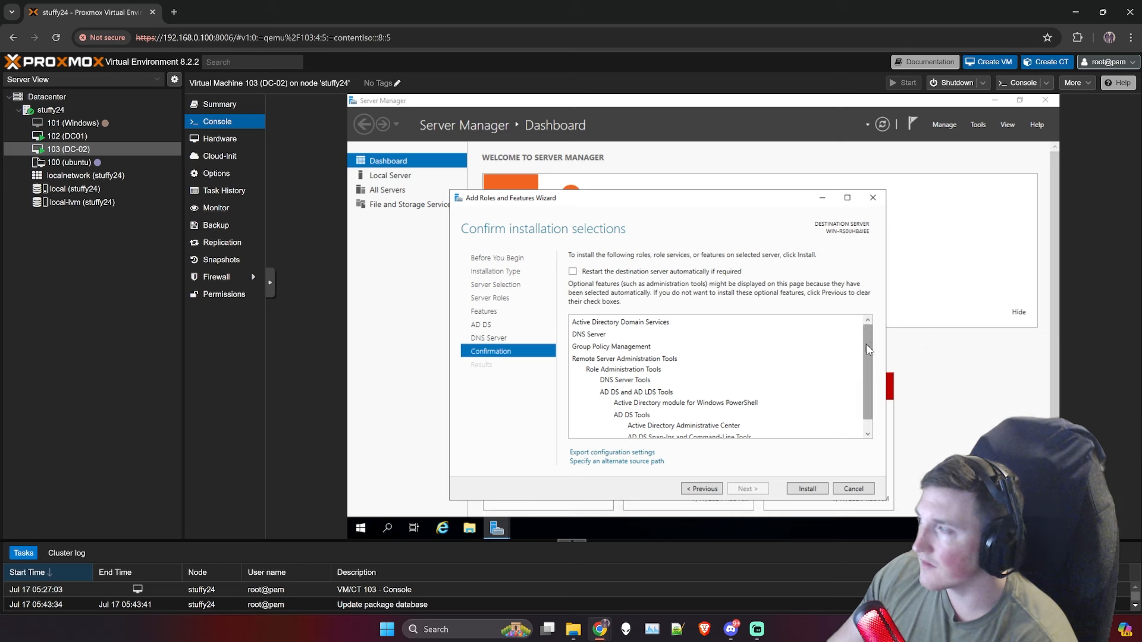
Step: Scroll the confirmation list, then dismiss the Add Roles and Features Wizard
{"action": "left_click_drag", "start_coordinate": [868, 350], "coordinate": [868, 361]}
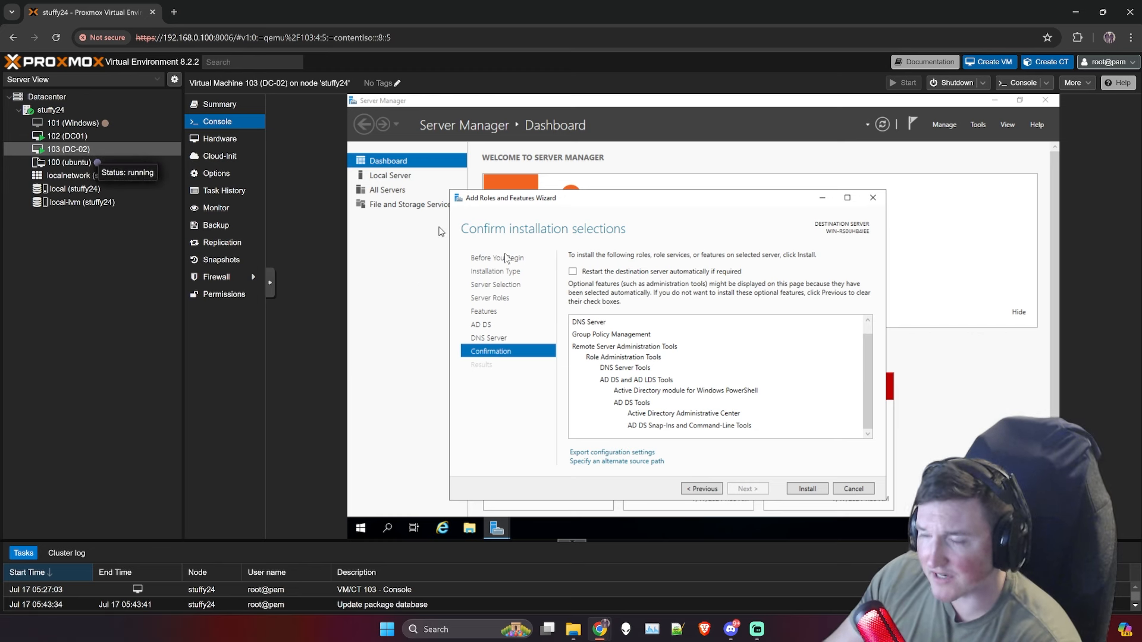
{"action": "left_click", "coordinate": [848, 490]}
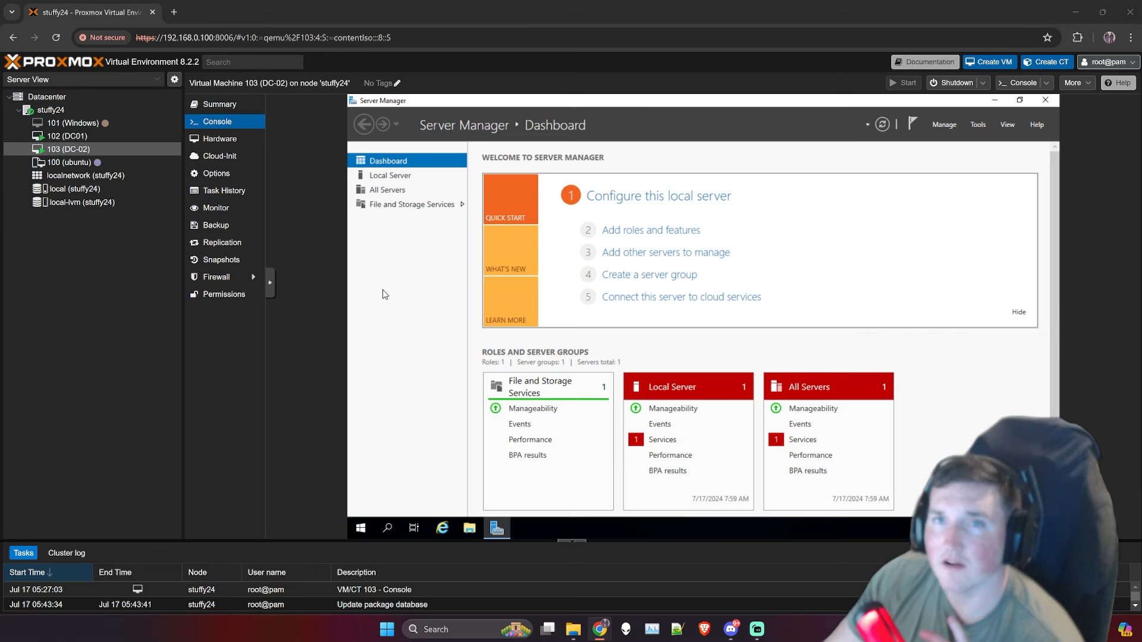
Step: Rerun Add Roles and Features to completion and close it once AD DS and DNS are installed
{"action": "left_click", "coordinate": [385, 295]}
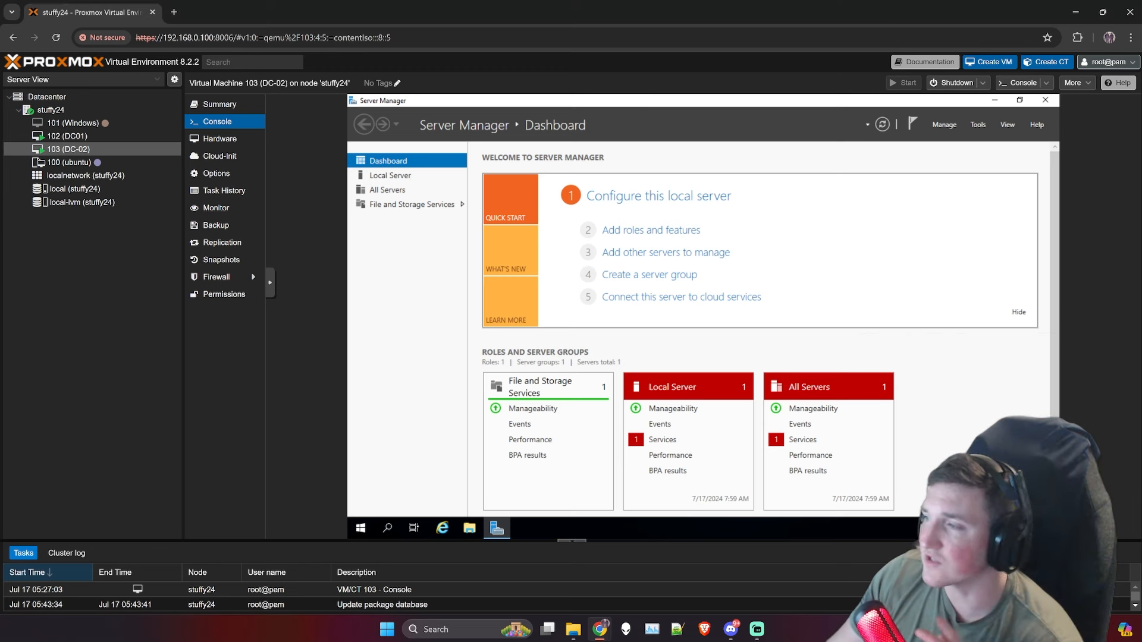
{"action": "left_click", "coordinate": [637, 231]}
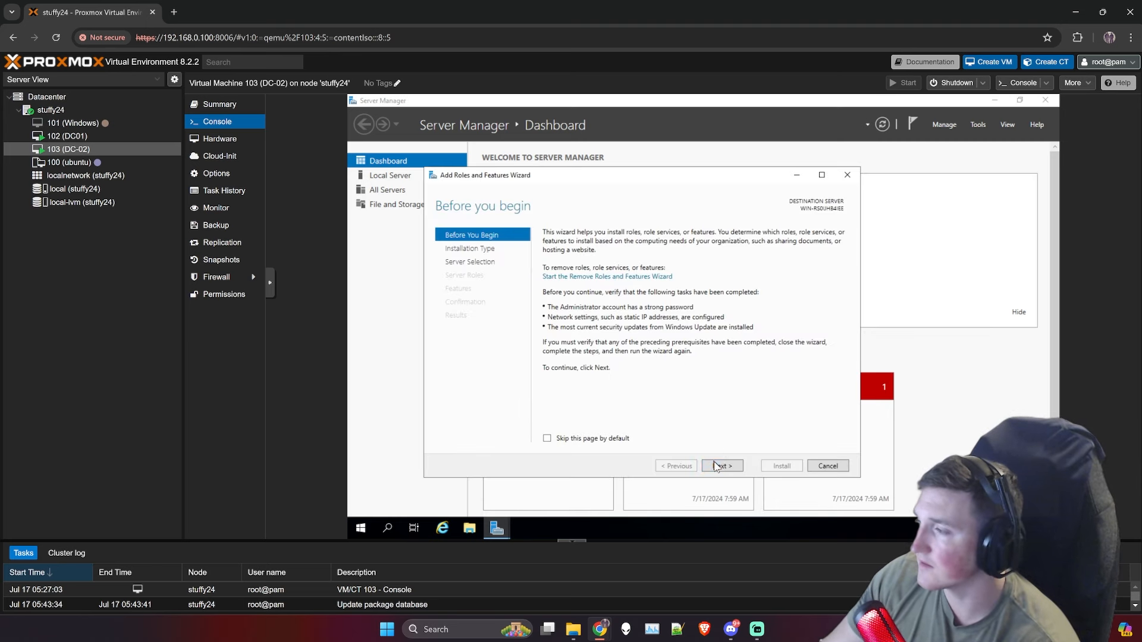
{"action": "left_click", "coordinate": [718, 466]}
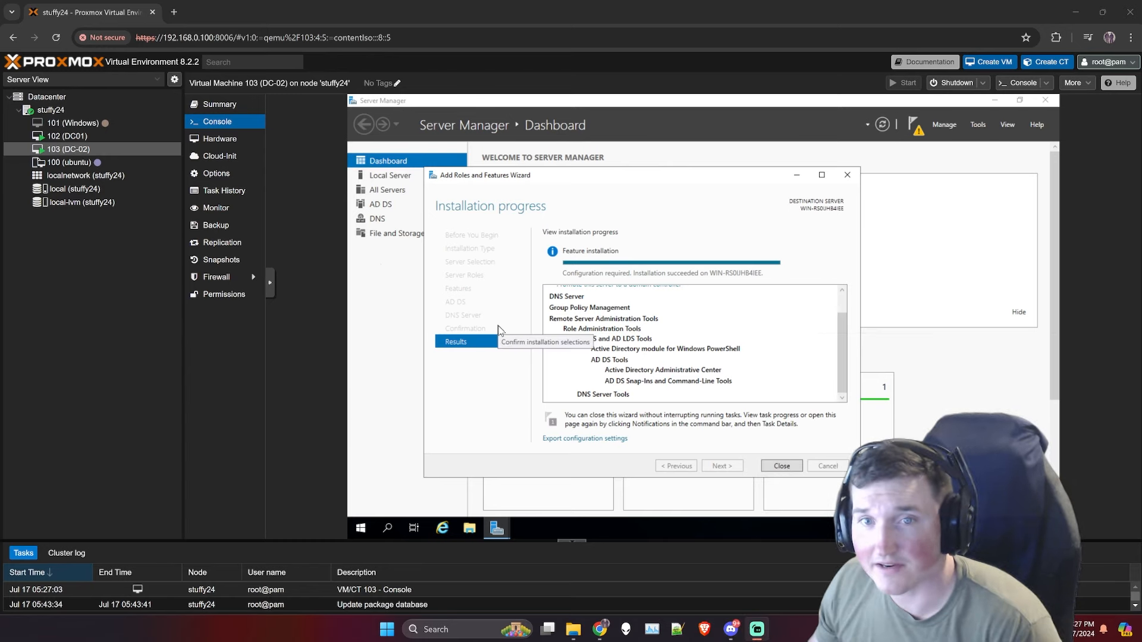
{"action": "left_click", "coordinate": [782, 465]}
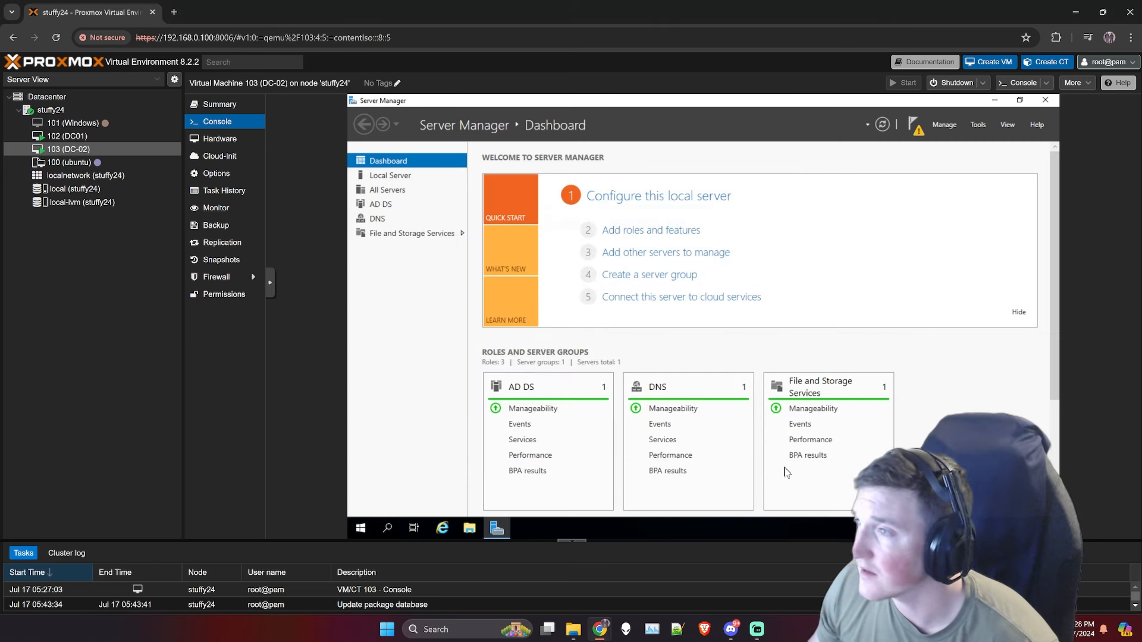
Step: Select AD DS in the Server Manager sidebar to view its configuration-required warning
{"action": "left_click", "coordinate": [379, 205]}
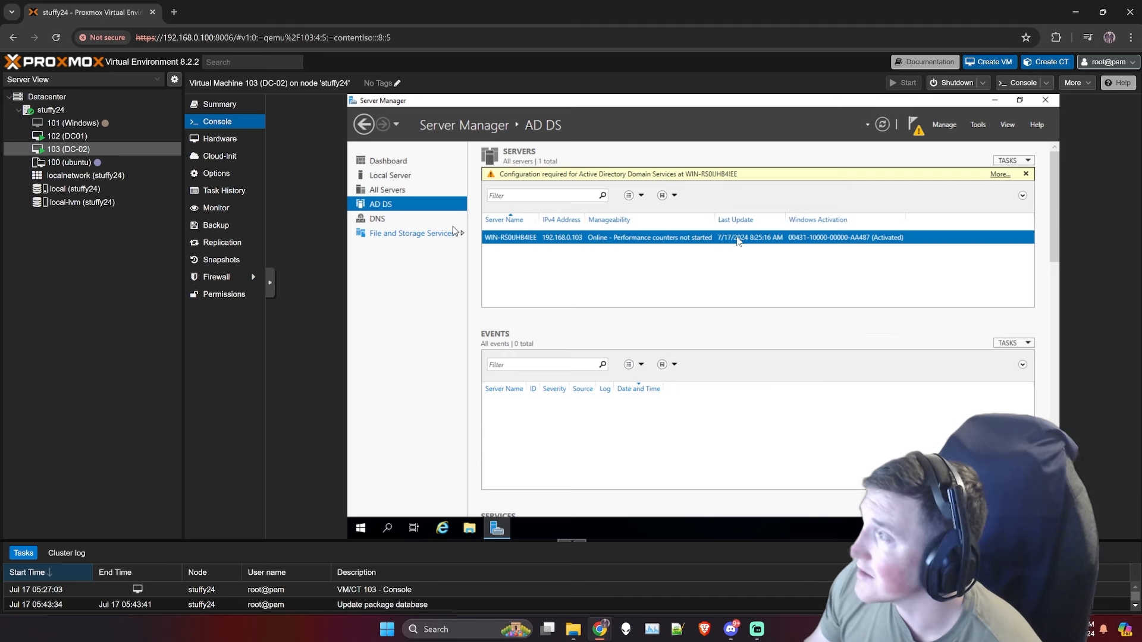
Step: Open the pending-task details and choose Promote this server to a domain controller
{"action": "left_click", "coordinate": [1000, 176]}
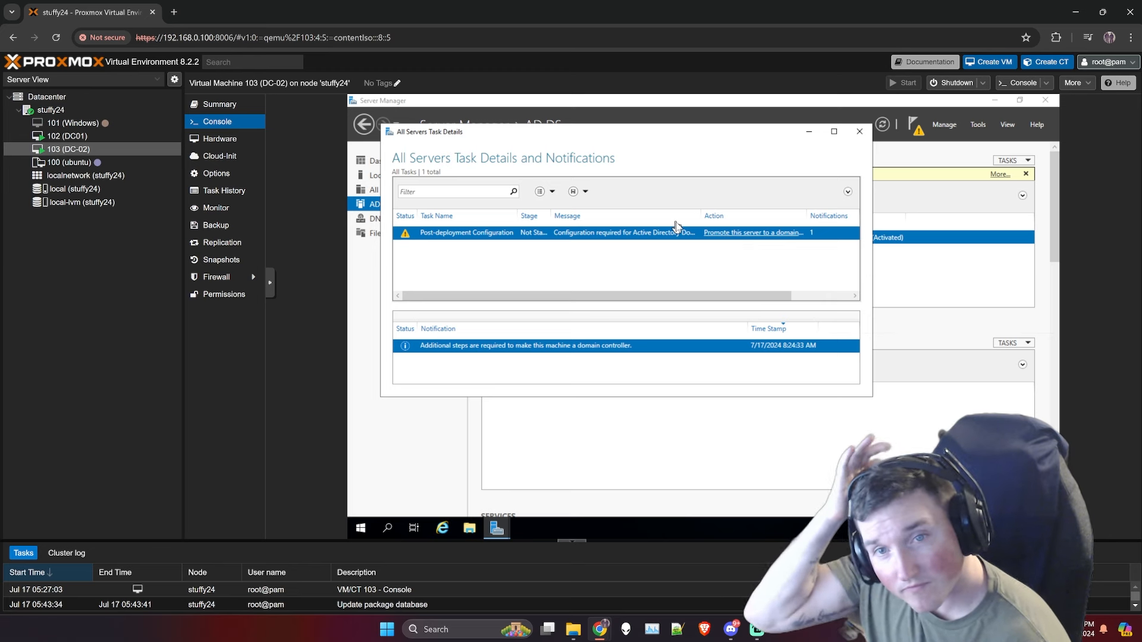
{"action": "left_click", "coordinate": [761, 233]}
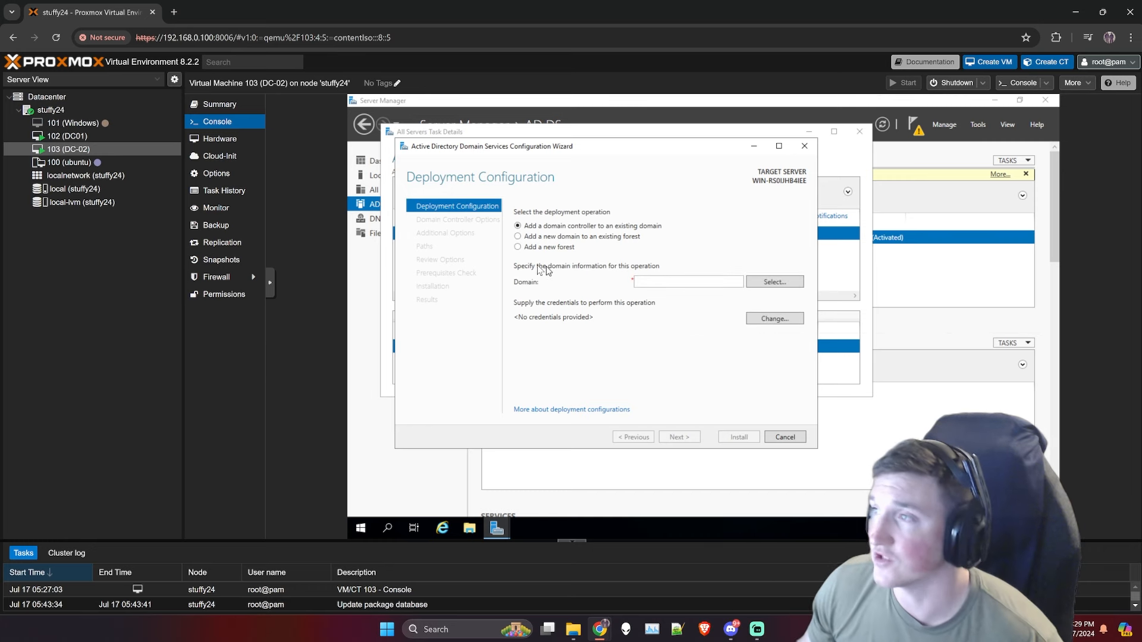
Step: Choose Add a new forest with root domain Stuffy2224.com and submit it for validation
{"action": "left_click", "coordinate": [518, 247]}
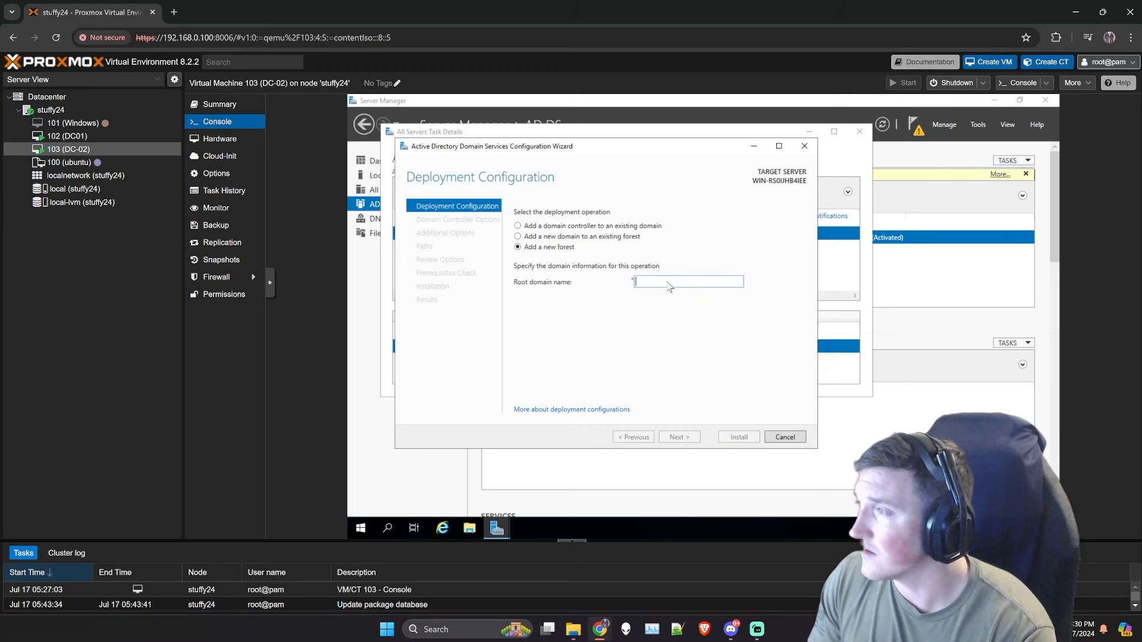
{"action": "type", "text": "Stuffy2224.com"}
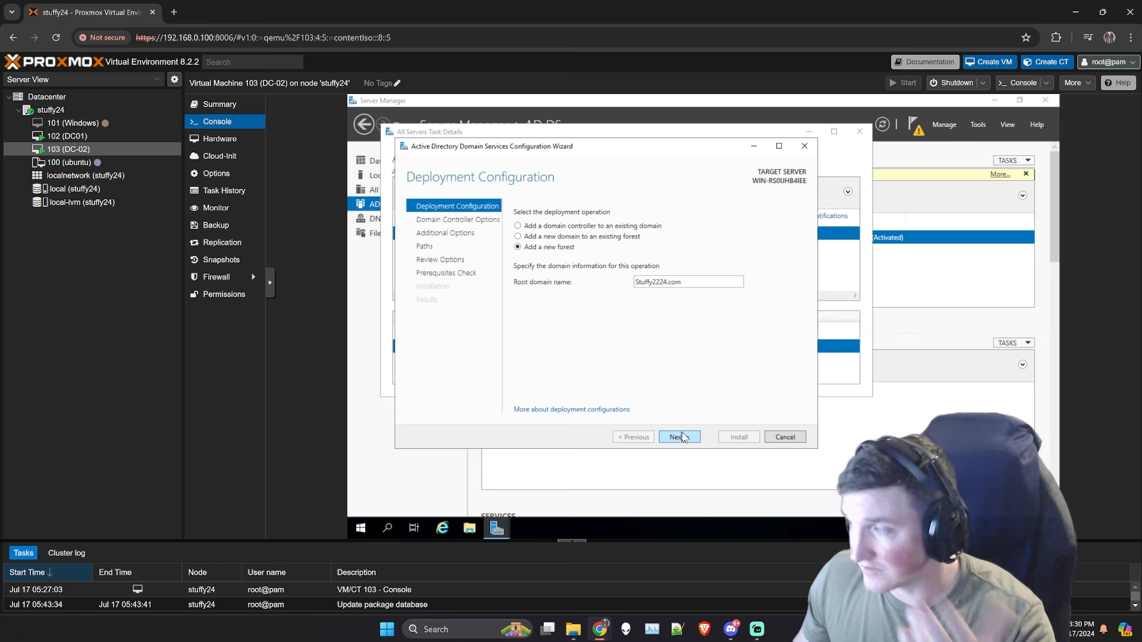
{"action": "left_click", "coordinate": [681, 437]}
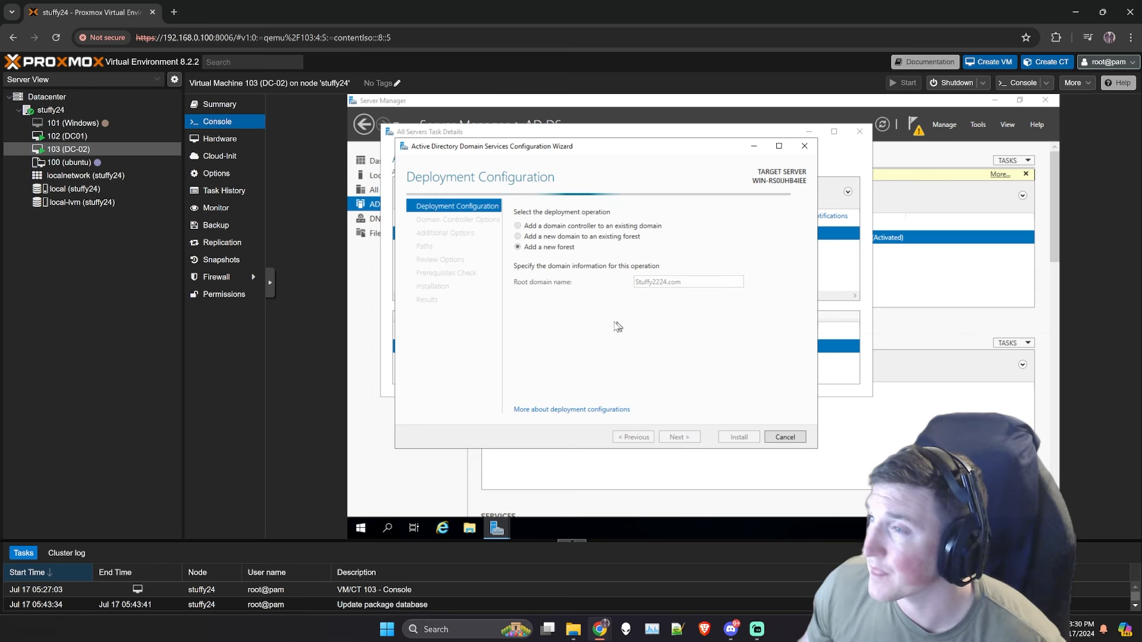
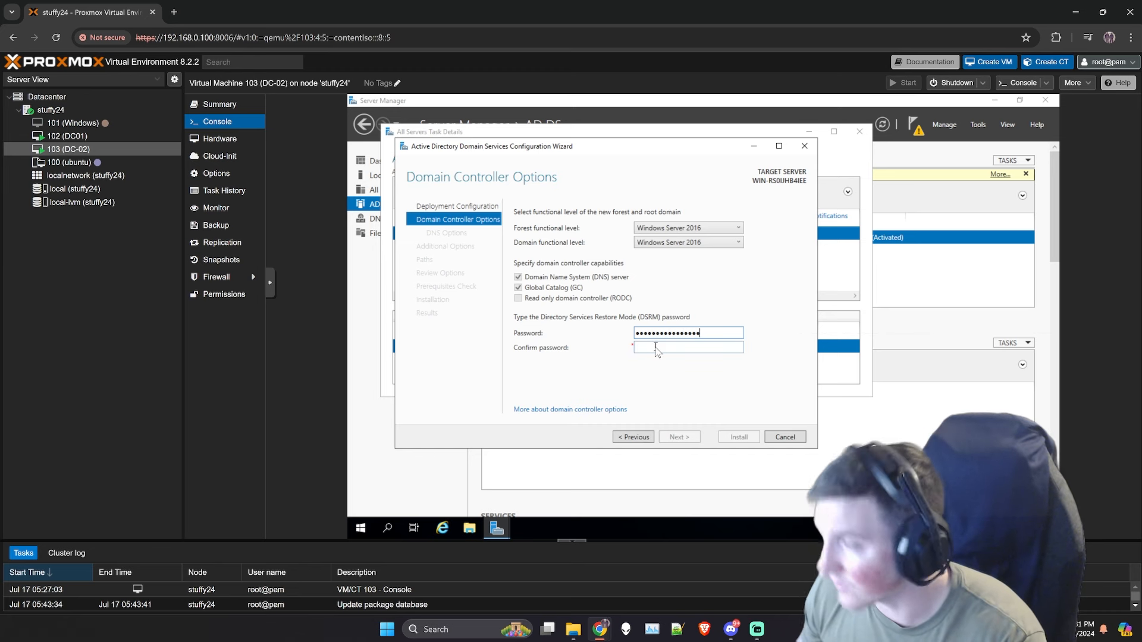
Step: Confirm the DSRM password and accept default DNS, NetBIOS name STUFFY2224 and paths to reach Review Options
{"action": "type", "text": "••••"}
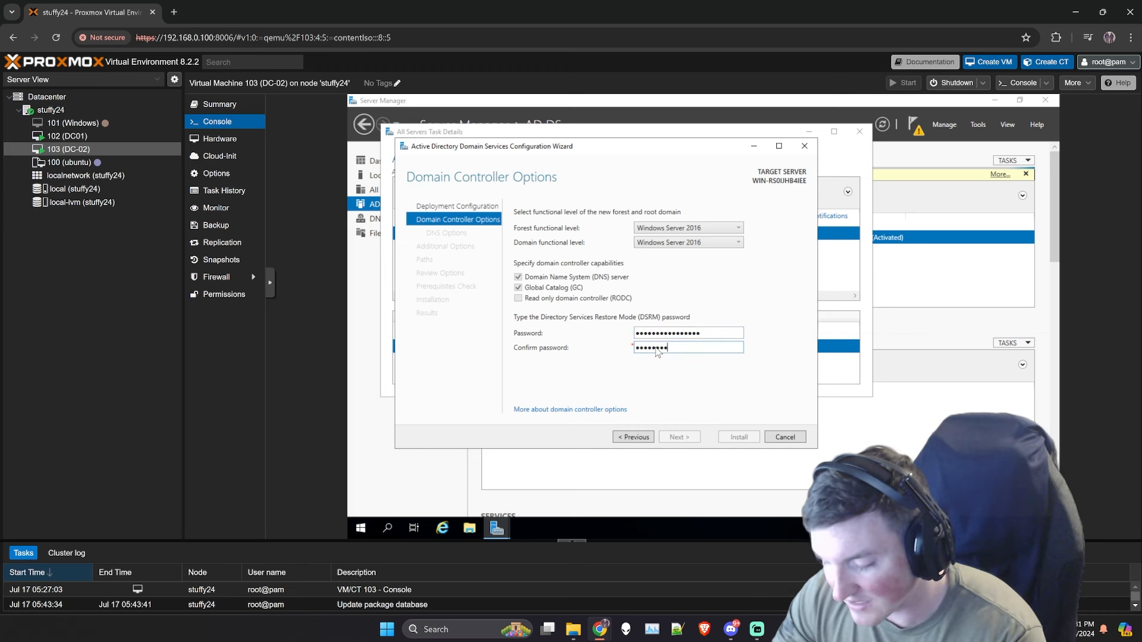
{"action": "type", "text": "•••••••••••"}
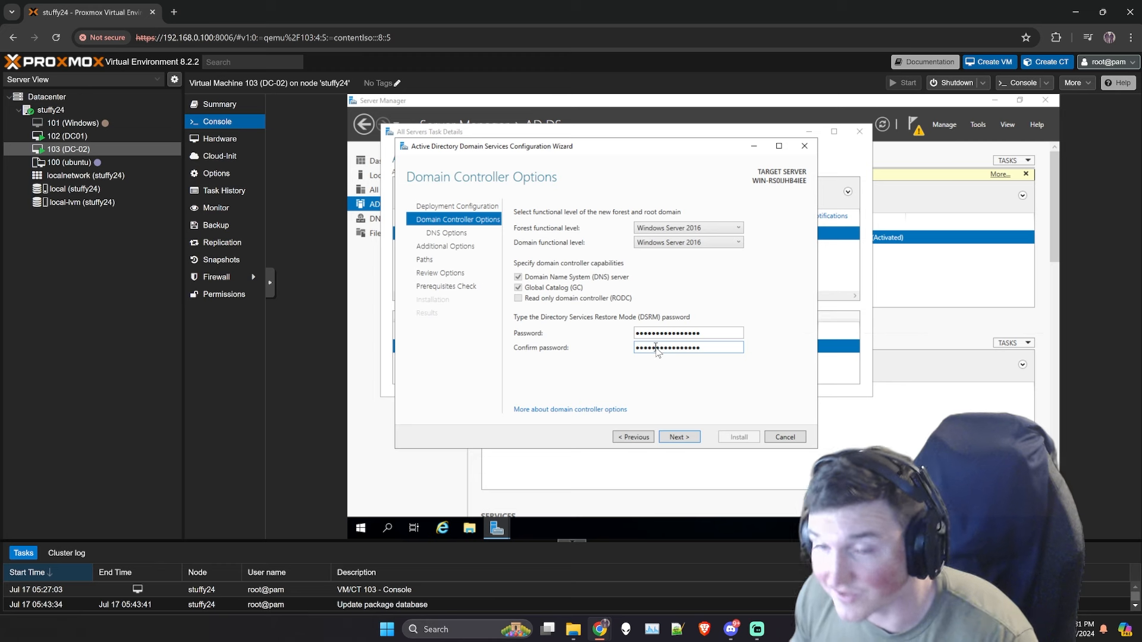
{"action": "left_click", "coordinate": [678, 438]}
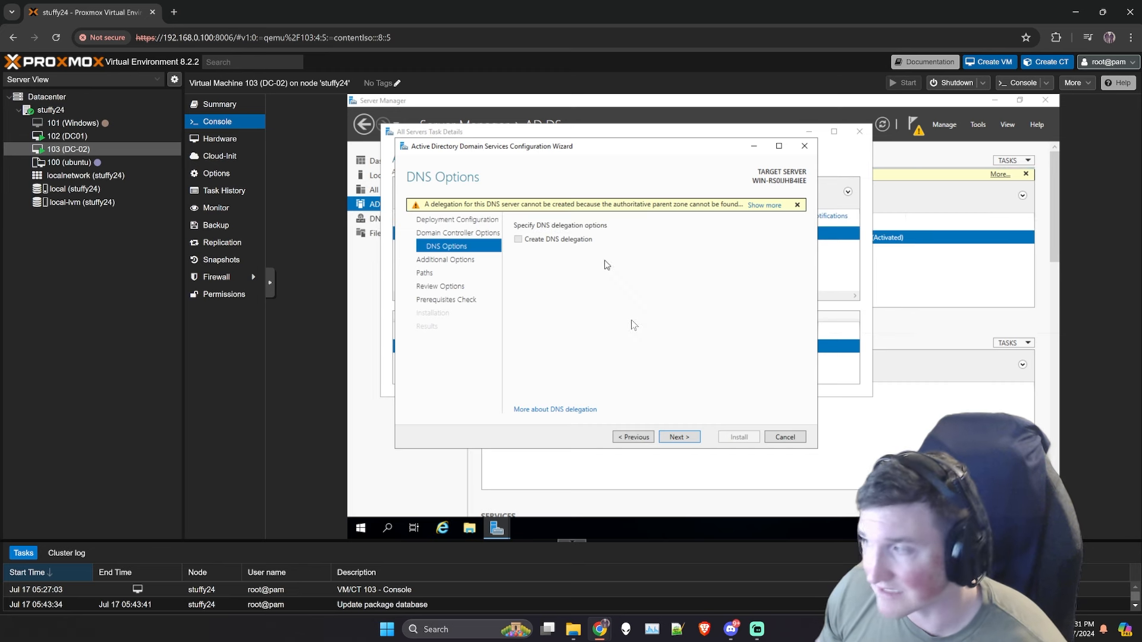
{"action": "key", "text": "Return"}
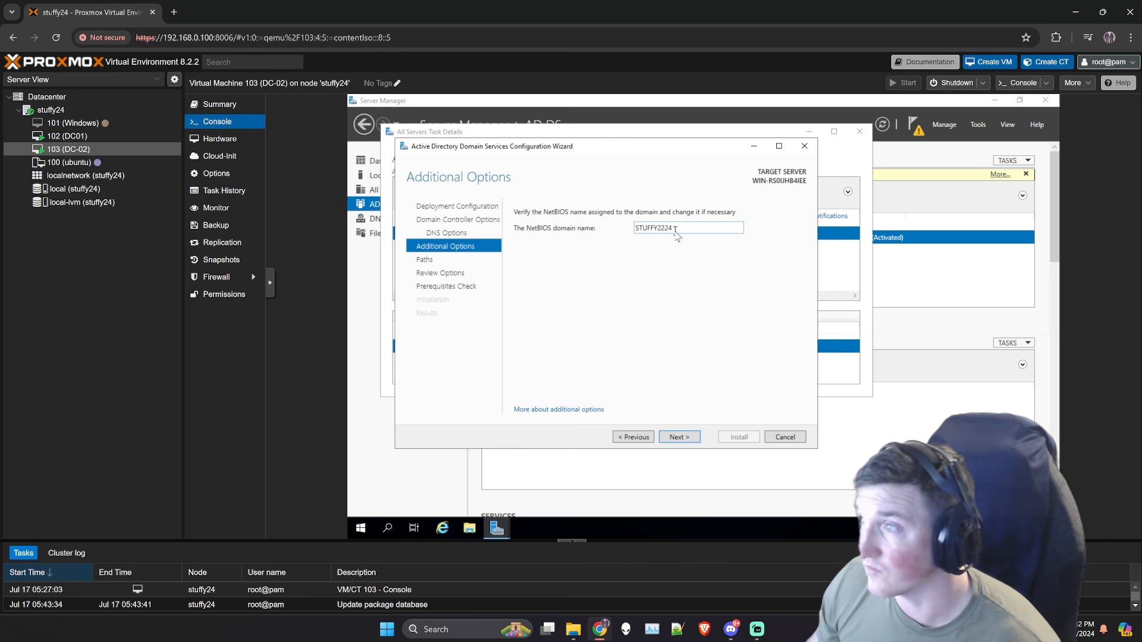
{"action": "left_click", "coordinate": [676, 437]}
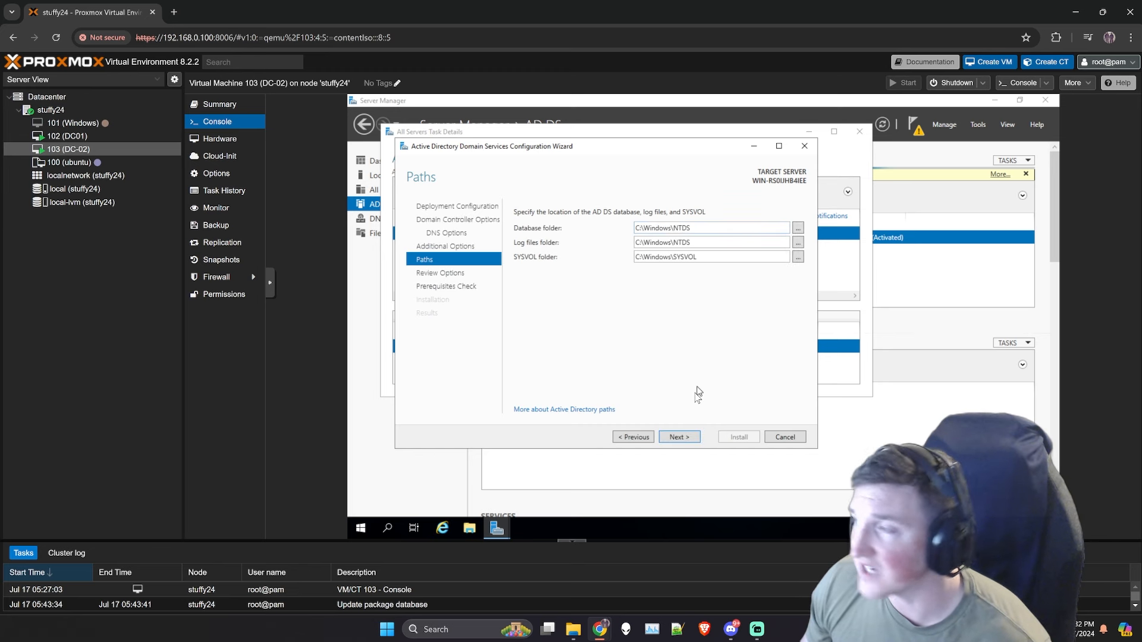
{"action": "left_click", "coordinate": [695, 440]}
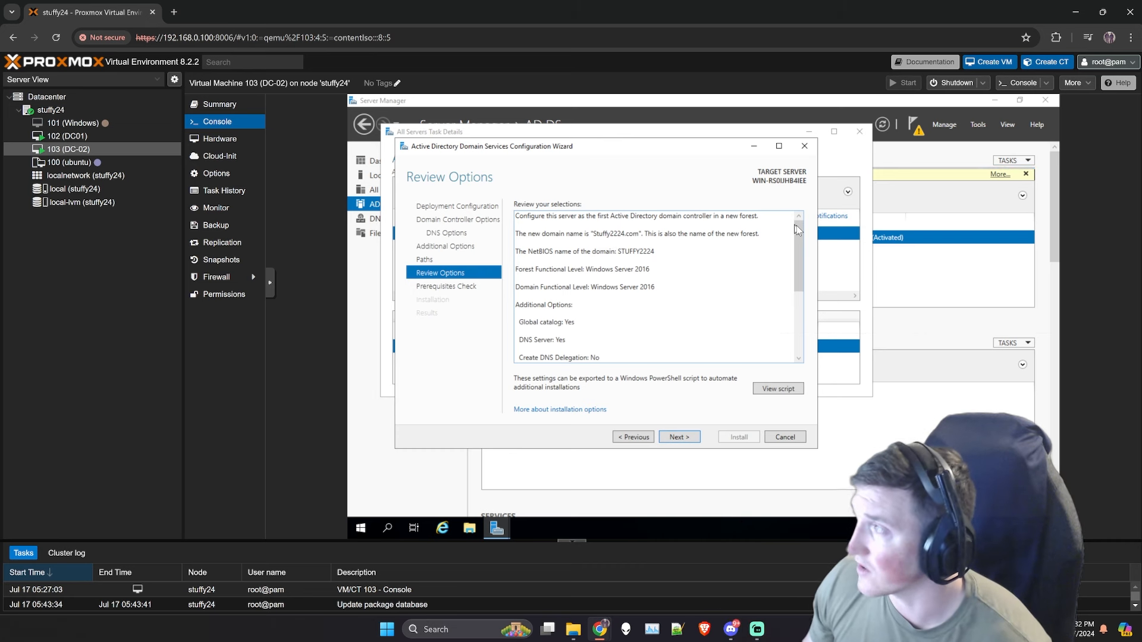
Step: Scroll through the Stuffy2224.com review summary and continue to the Prerequisites Check
{"action": "left_click_drag", "start_coordinate": [798, 272], "coordinate": [790, 390]}
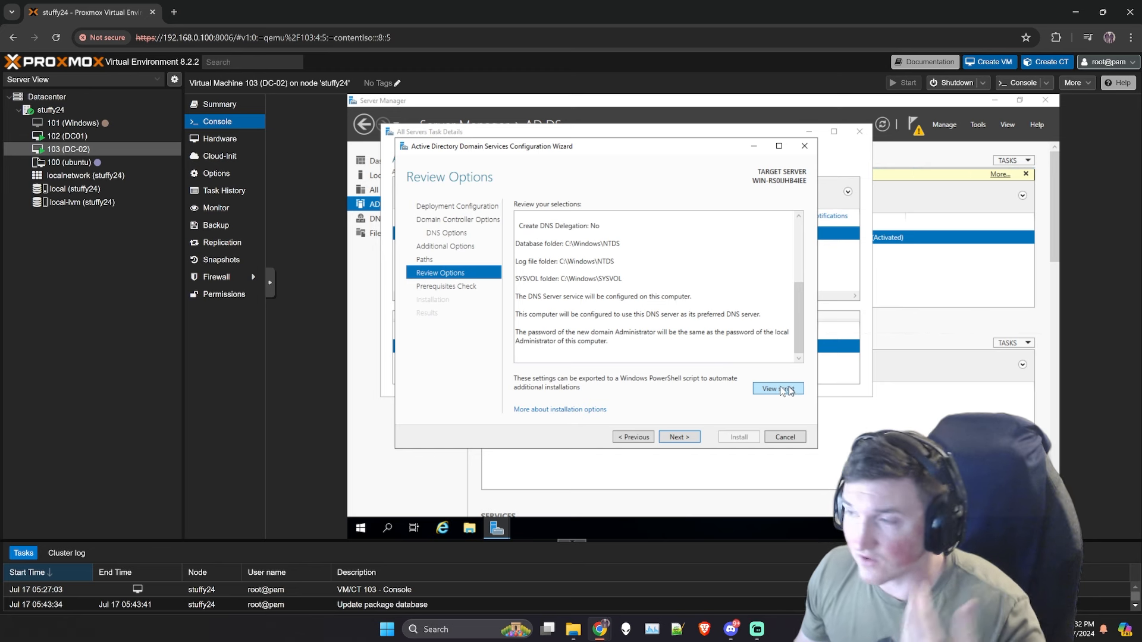
{"action": "left_click", "coordinate": [678, 436]}
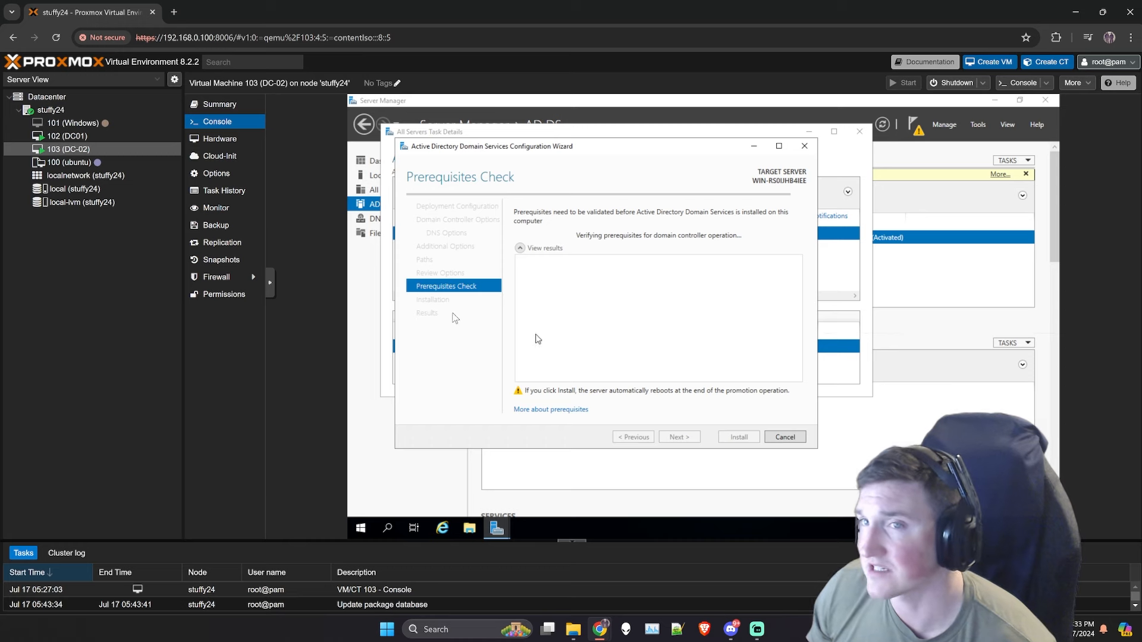
Step: Sign in to DC01 as Administrator using Ctrl+Alt+Del, then return to DC-02's console
{"action": "left_click", "coordinate": [78, 140]}
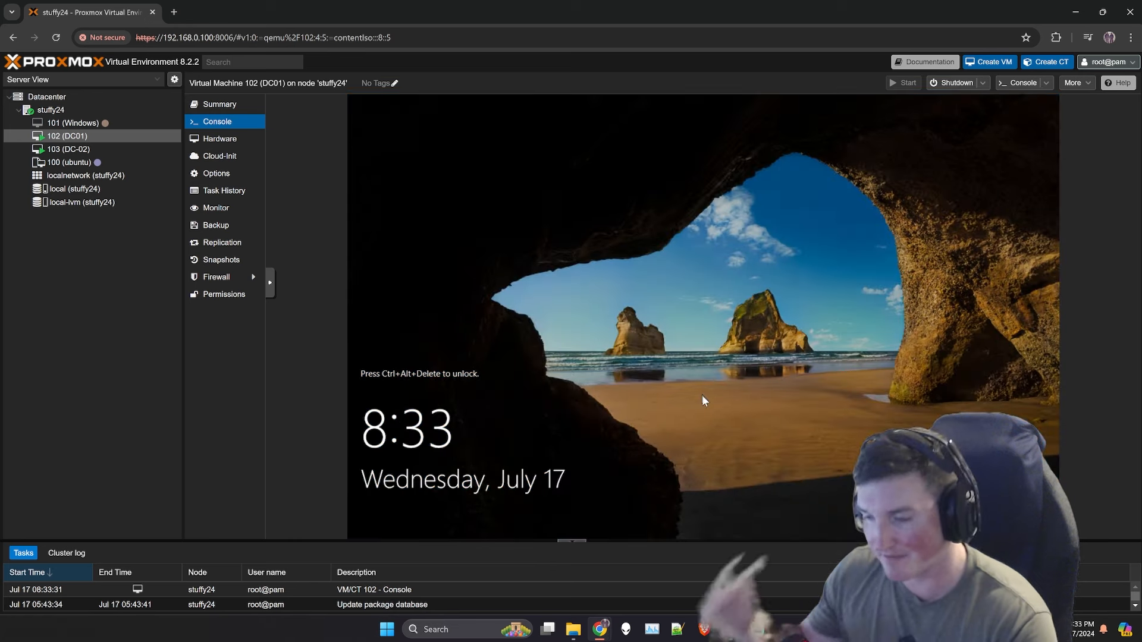
{"action": "left_click", "coordinate": [270, 282]}
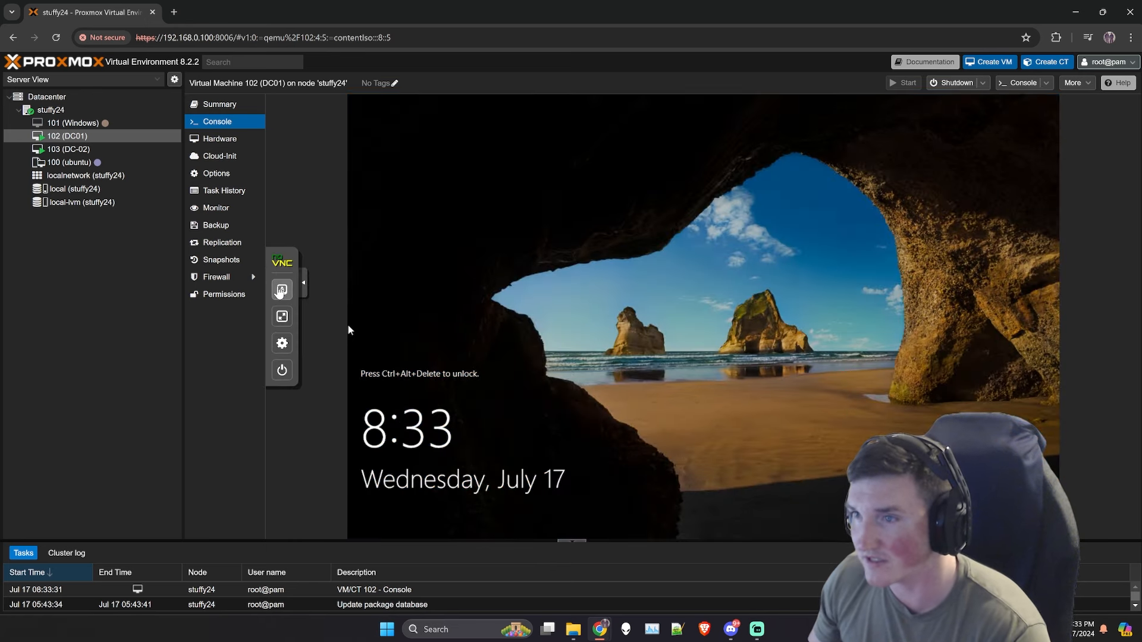
{"action": "left_click", "coordinate": [282, 290]}
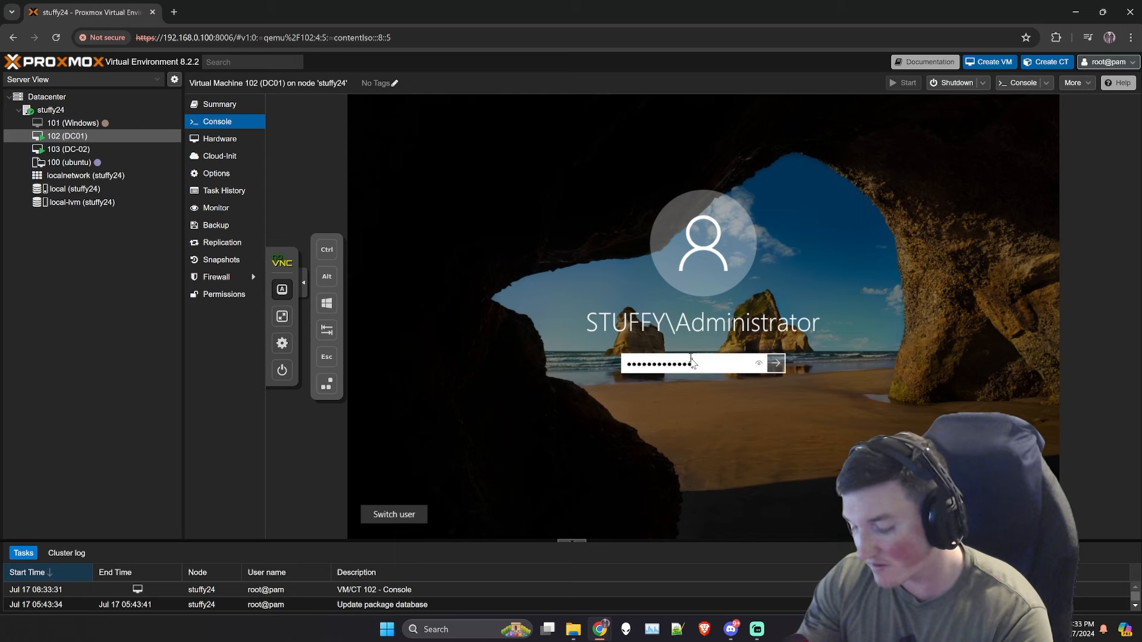
{"action": "key", "text": "Return"}
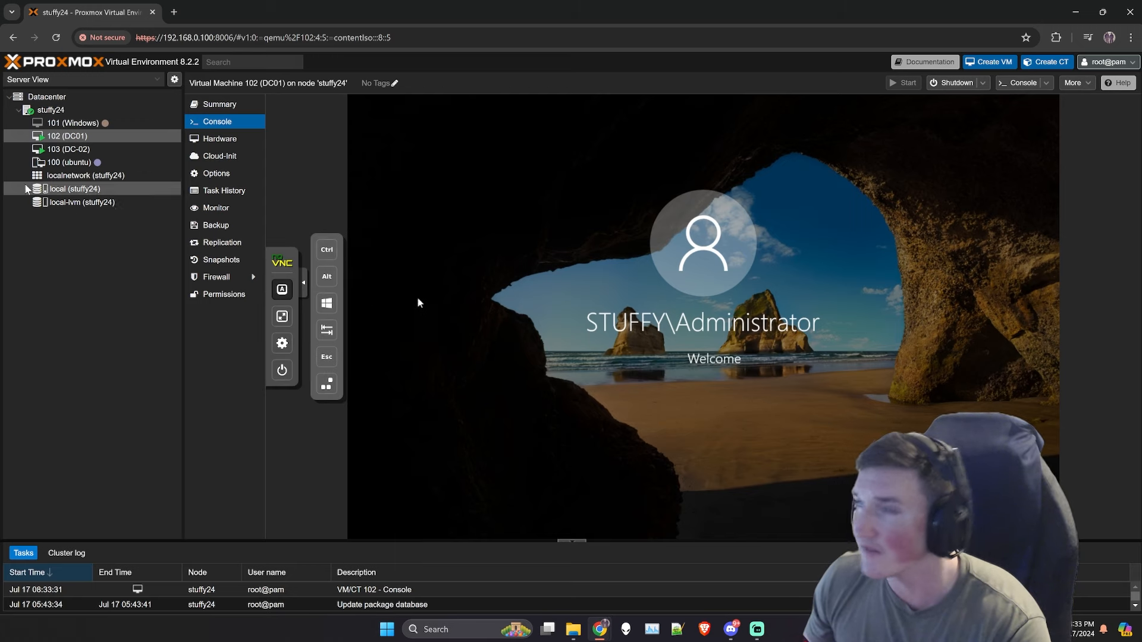
{"action": "left_click", "coordinate": [53, 150]}
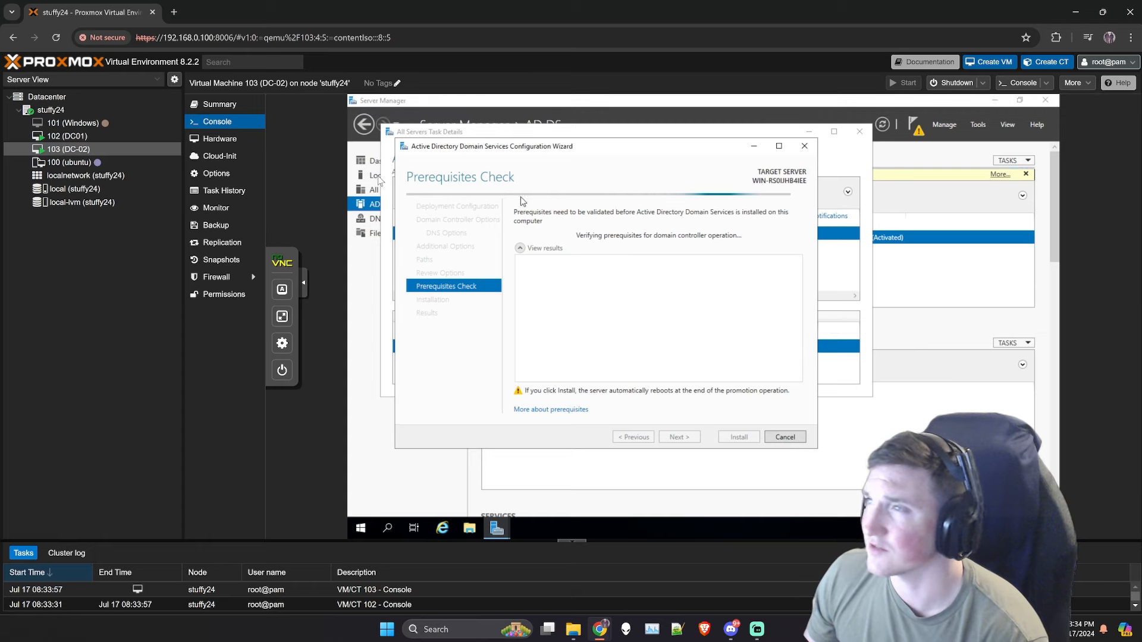
Step: On DC01, open Active Directory Users and Computers and expand Stuffy.com, then go back to DC-02
{"action": "left_click", "coordinate": [59, 136]}
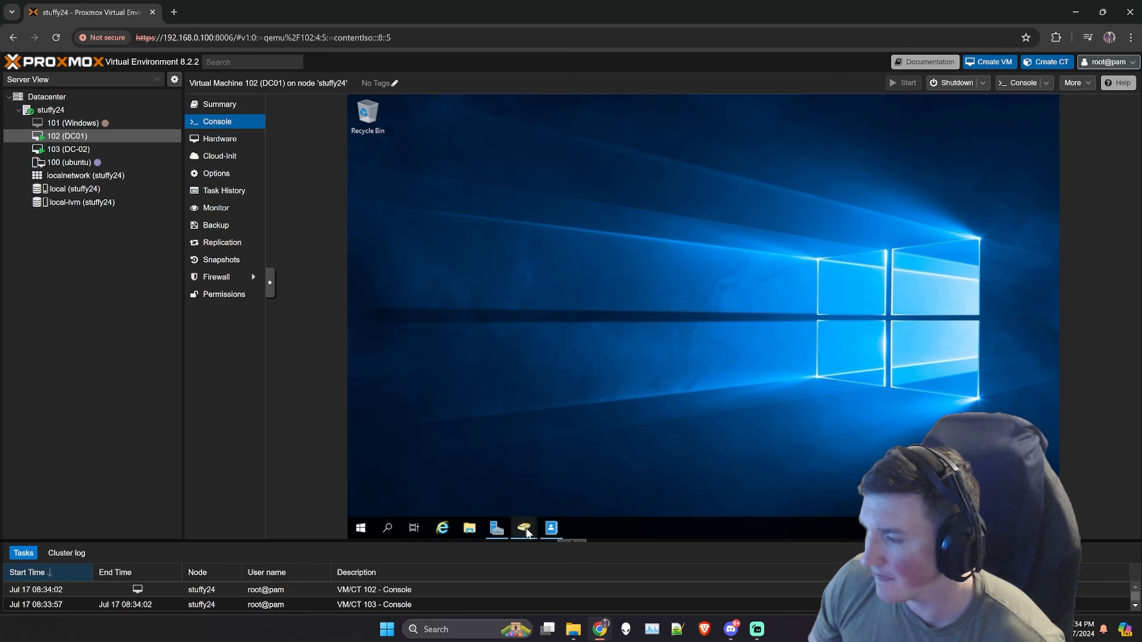
{"action": "mouse_move", "coordinate": [527, 533]}
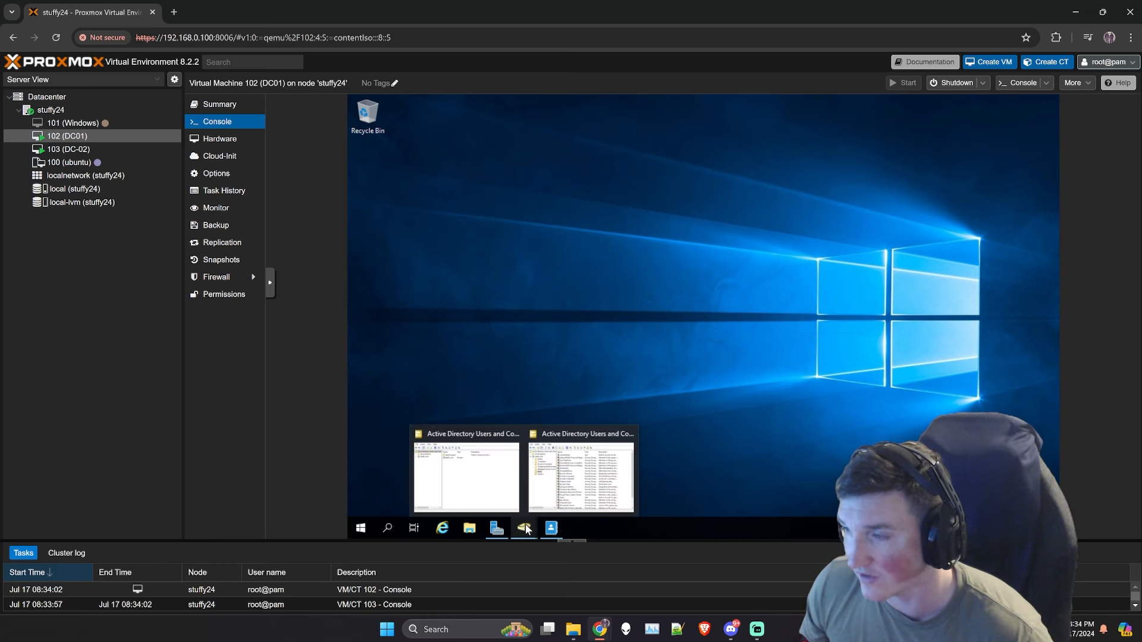
{"action": "left_click", "coordinate": [512, 491]}
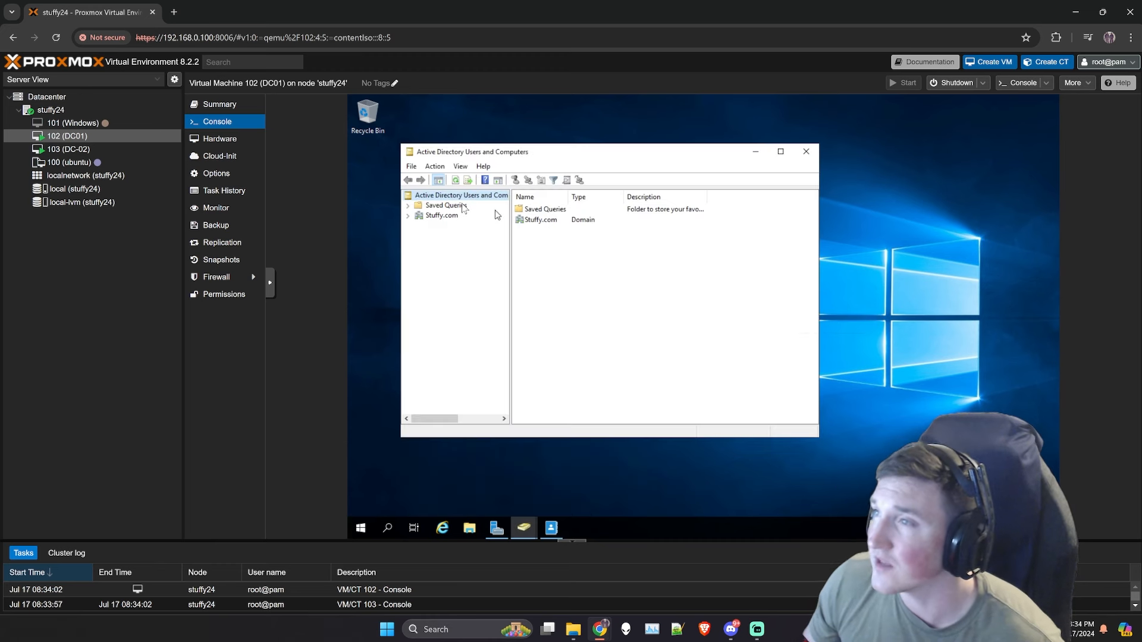
{"action": "left_click", "coordinate": [410, 216]}
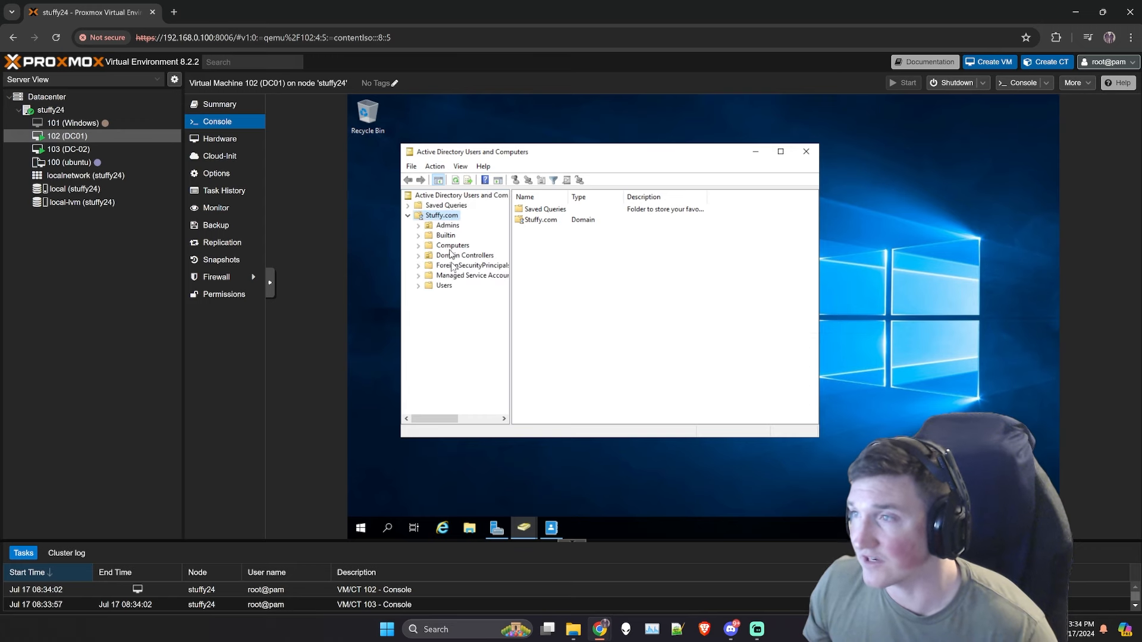
{"action": "left_click", "coordinate": [68, 149]}
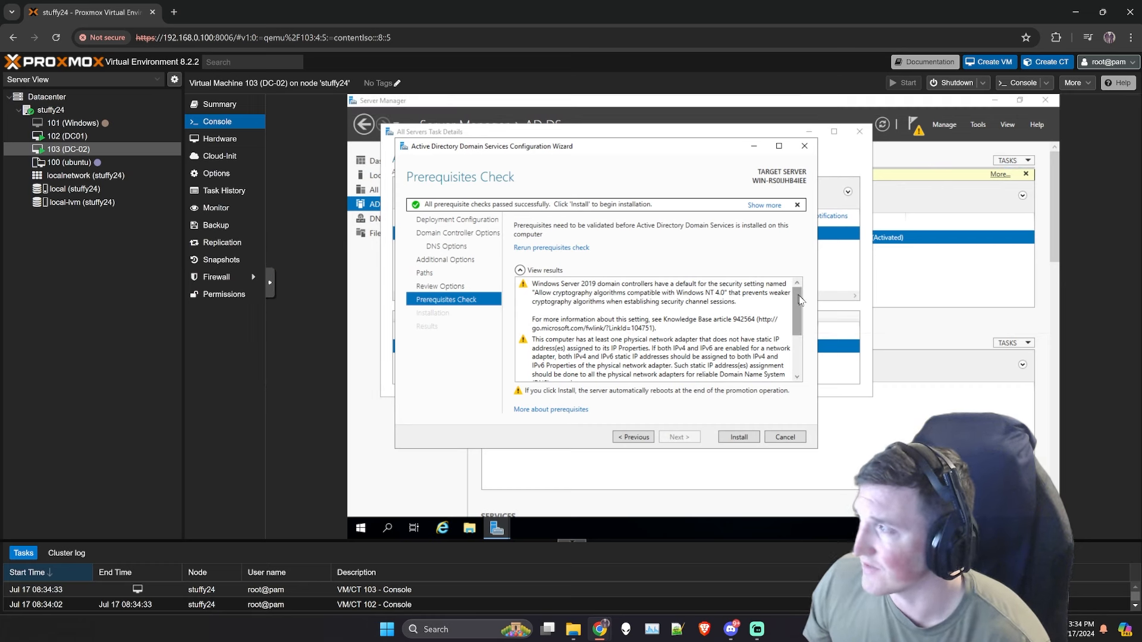
Step: Cancel DC-02's domain controller promotion wizard
{"action": "left_click_drag", "start_coordinate": [798, 297], "coordinate": [802, 382]}
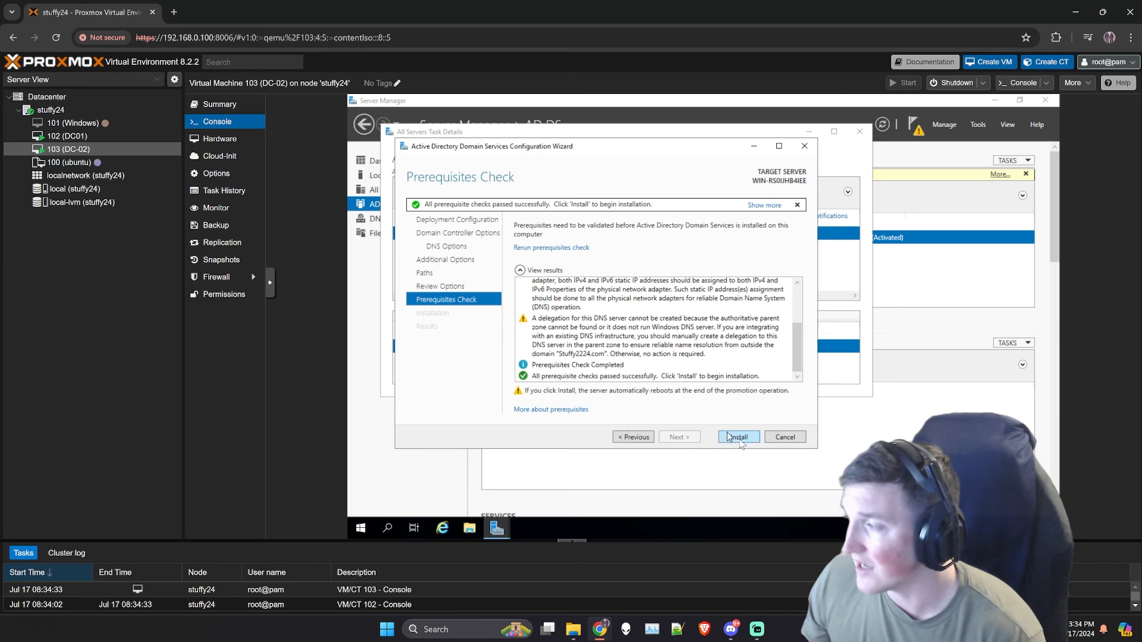
{"action": "left_click", "coordinate": [768, 438]}
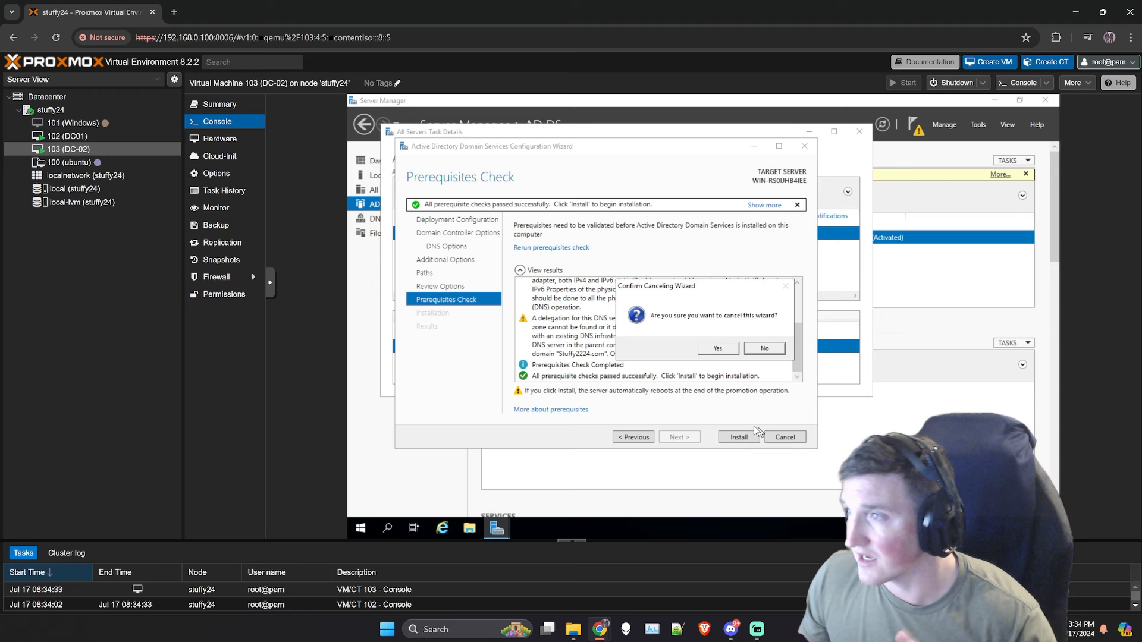
{"action": "left_click", "coordinate": [724, 351]}
Step: Shut down the DC-02 Windows server, then switch to DC01's console
{"action": "right_click", "coordinate": [78, 150]}
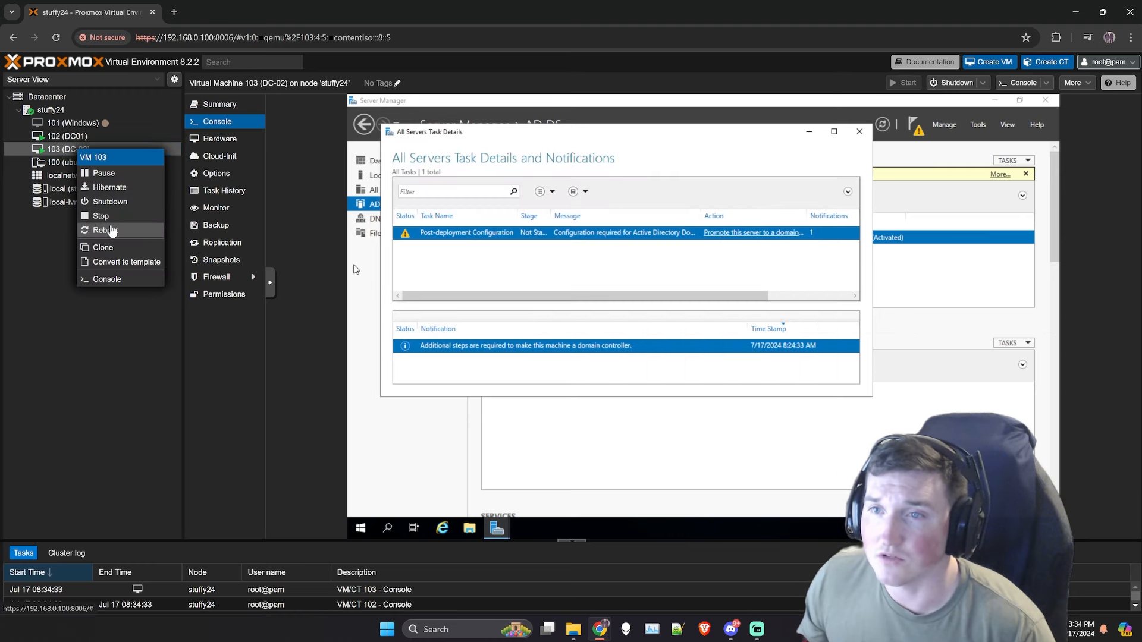
{"action": "left_click", "coordinate": [362, 527]}
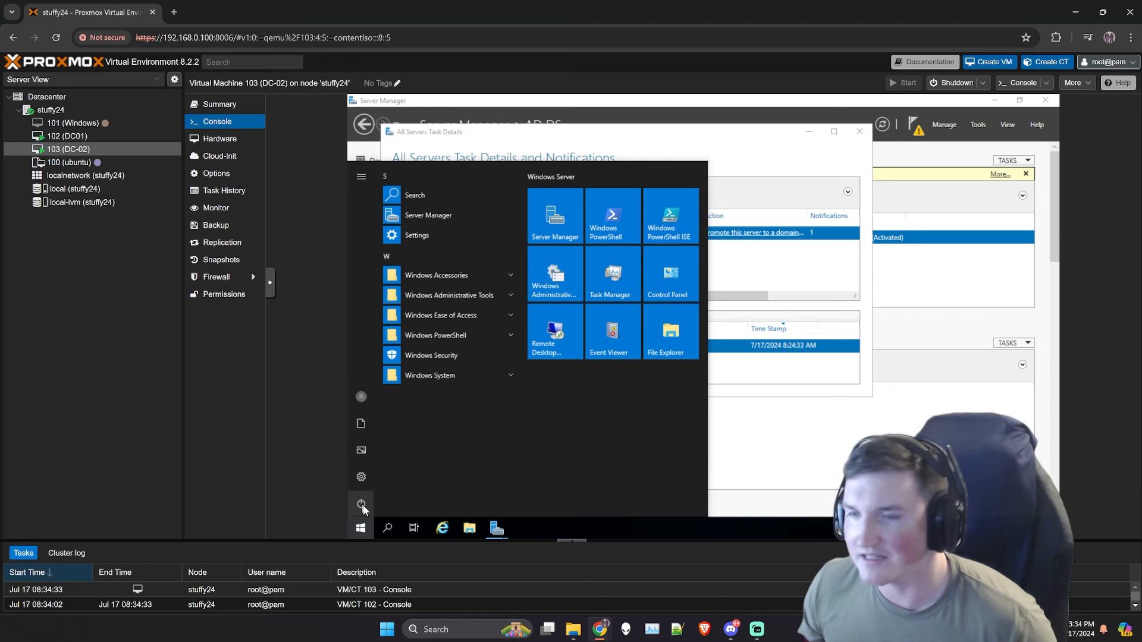
{"action": "left_click", "coordinate": [362, 505]}
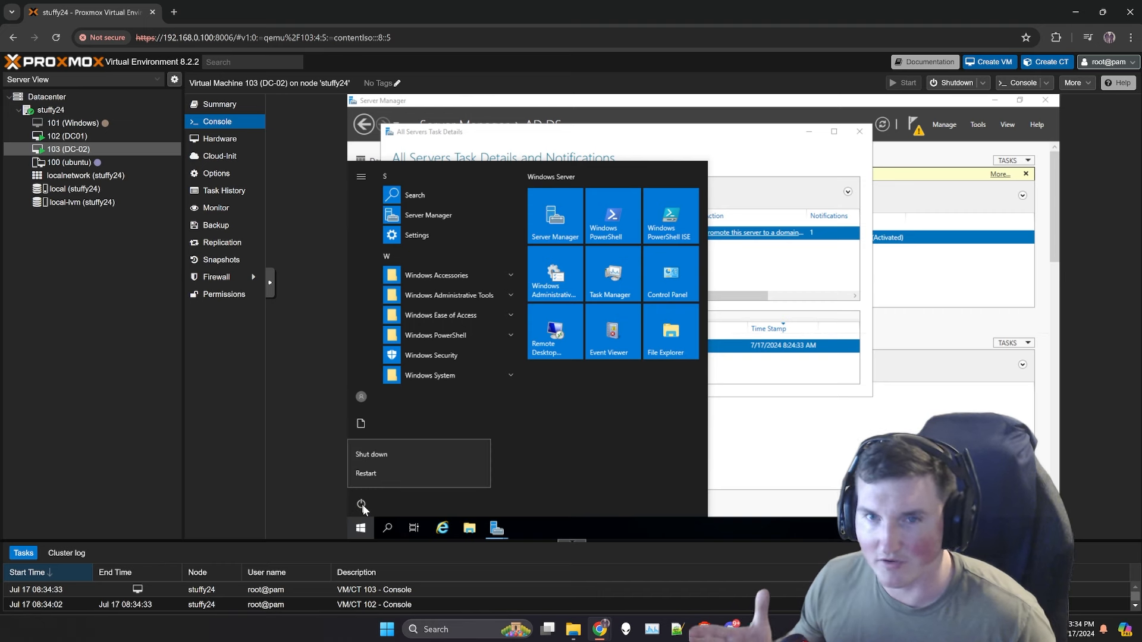
{"action": "left_click", "coordinate": [365, 455]}
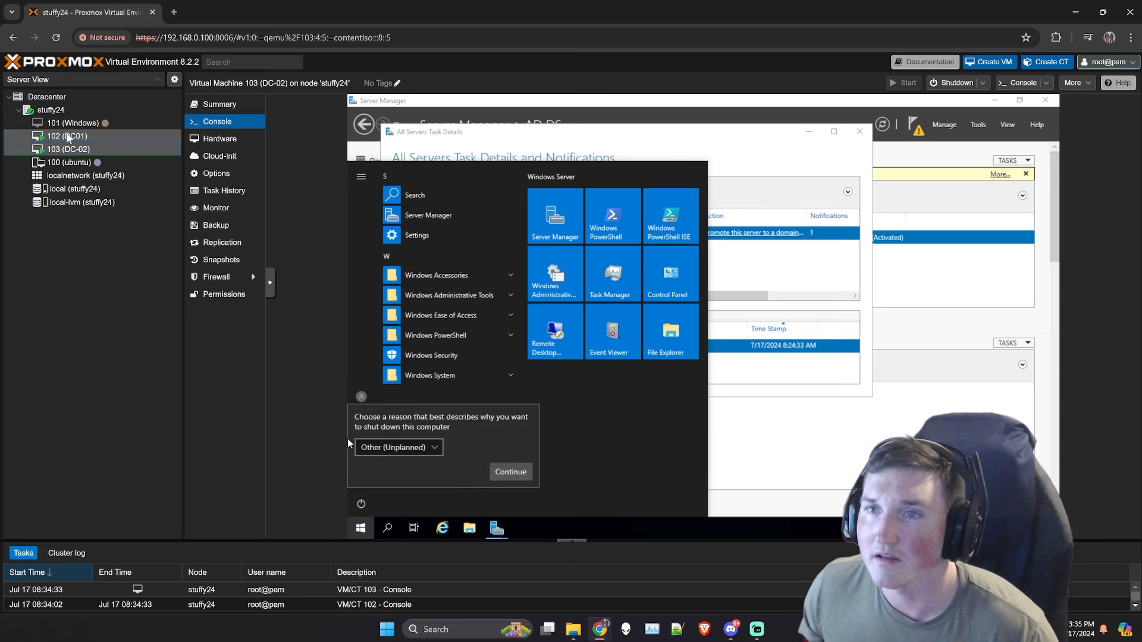
{"action": "left_click", "coordinate": [515, 474]}
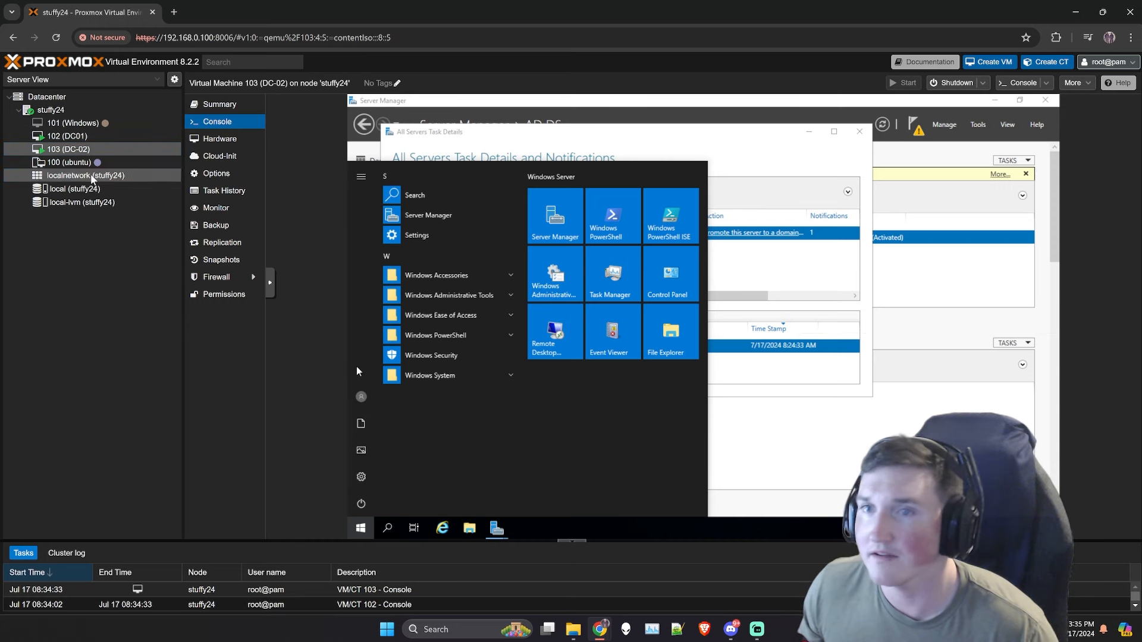
{"action": "left_click", "coordinate": [67, 140]}
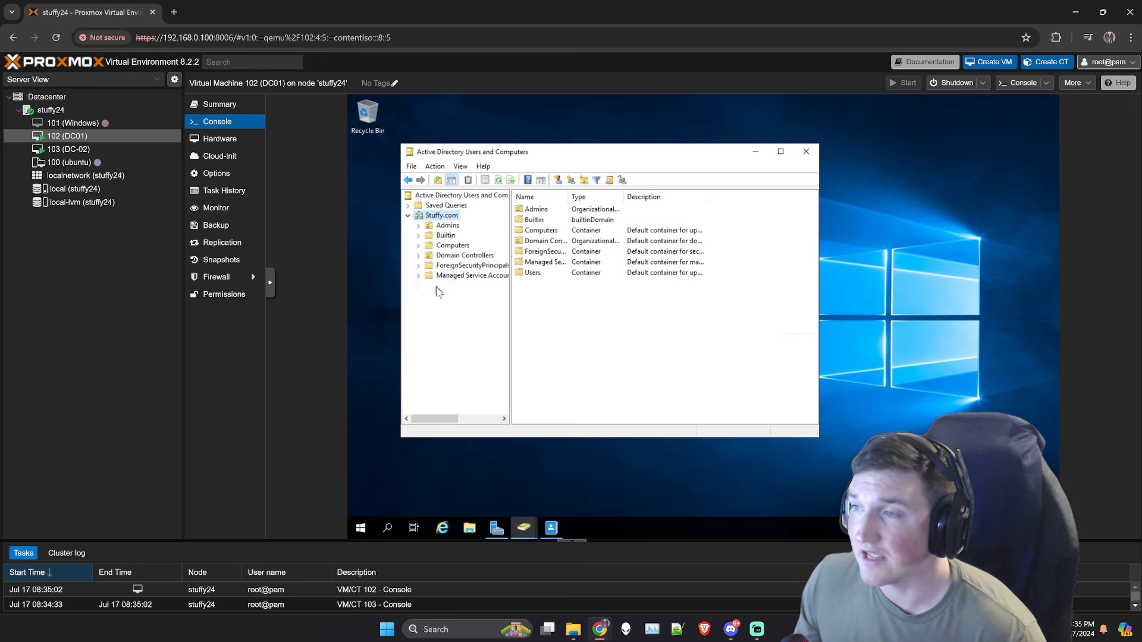
Step: Browse the Users container, selecting the Administrator and then the demo user account
{"action": "left_click", "coordinate": [438, 286]}
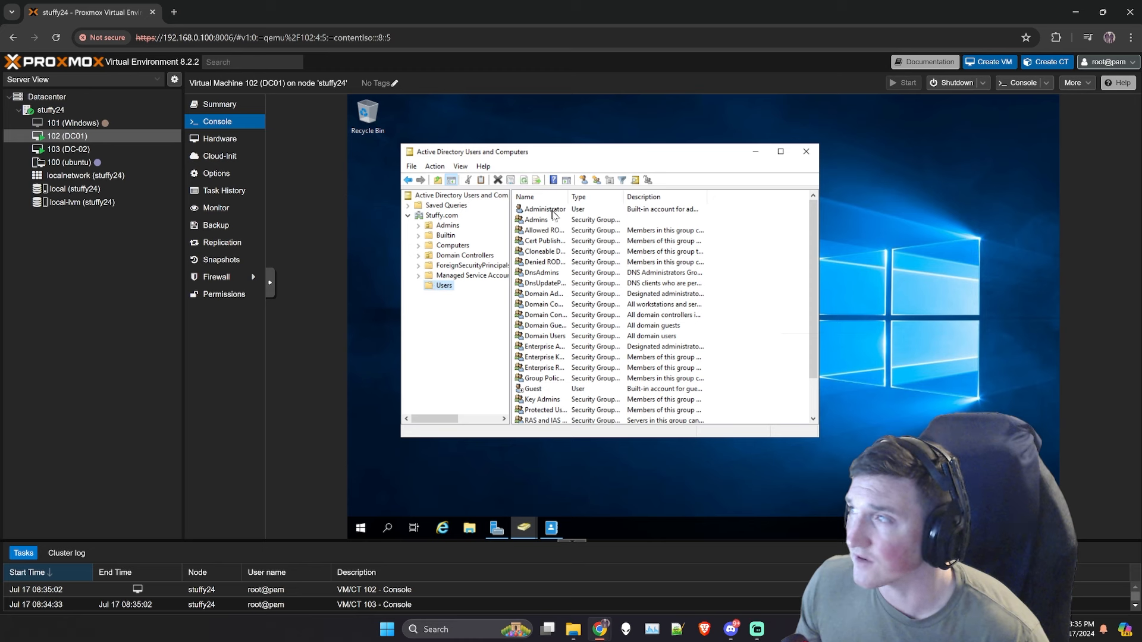
{"action": "left_click", "coordinate": [553, 213]}
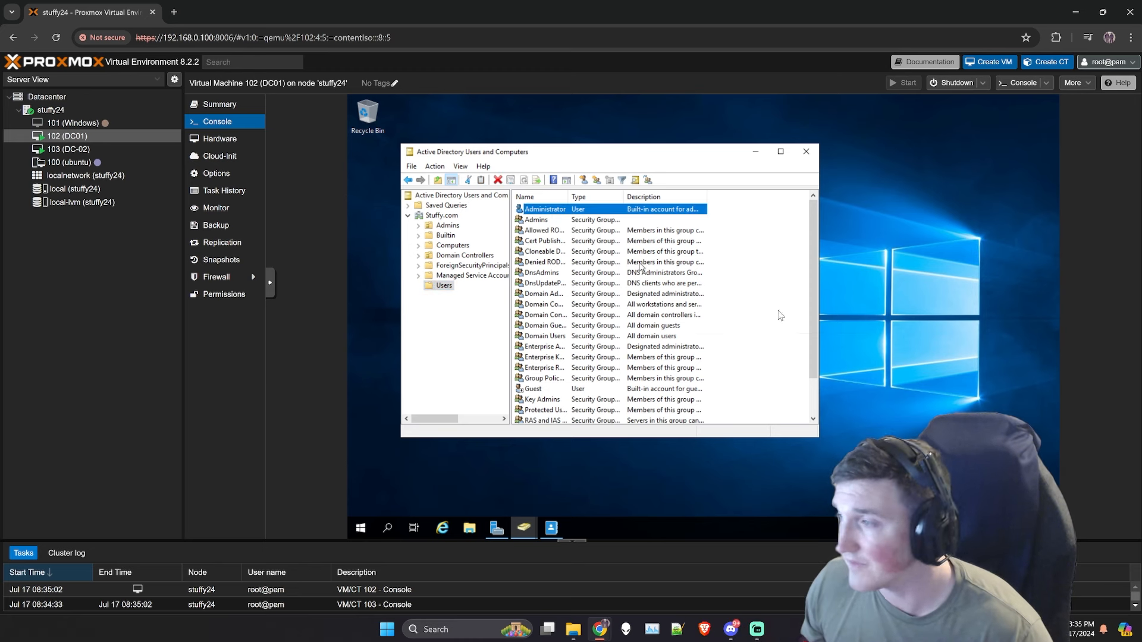
{"action": "left_click_drag", "start_coordinate": [814, 307], "coordinate": [816, 374]}
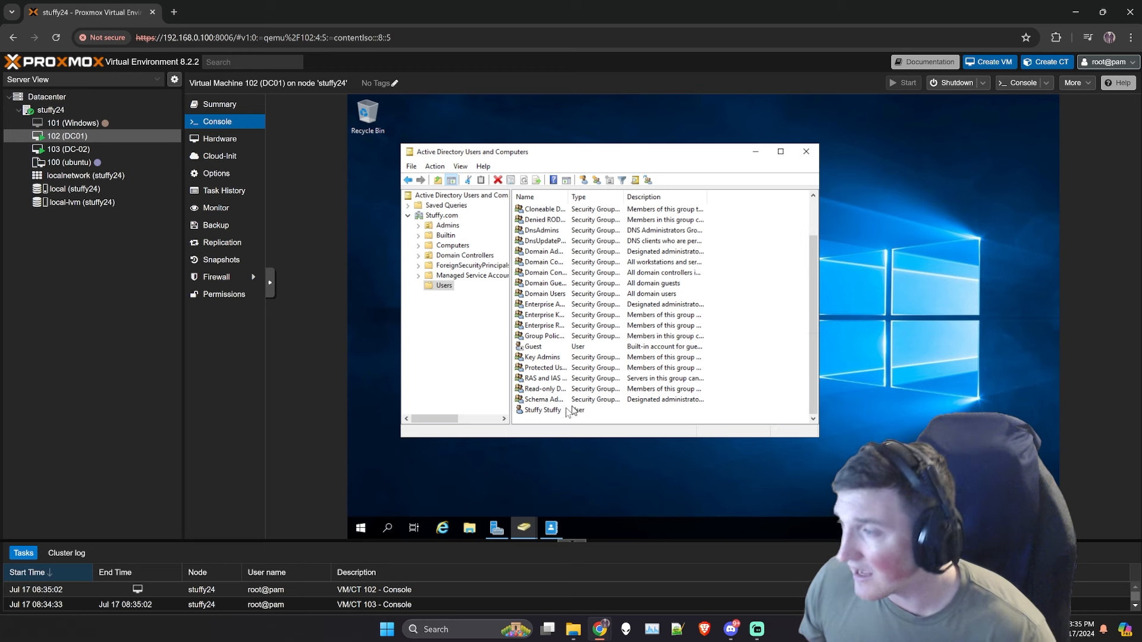
{"action": "left_click", "coordinate": [542, 410]}
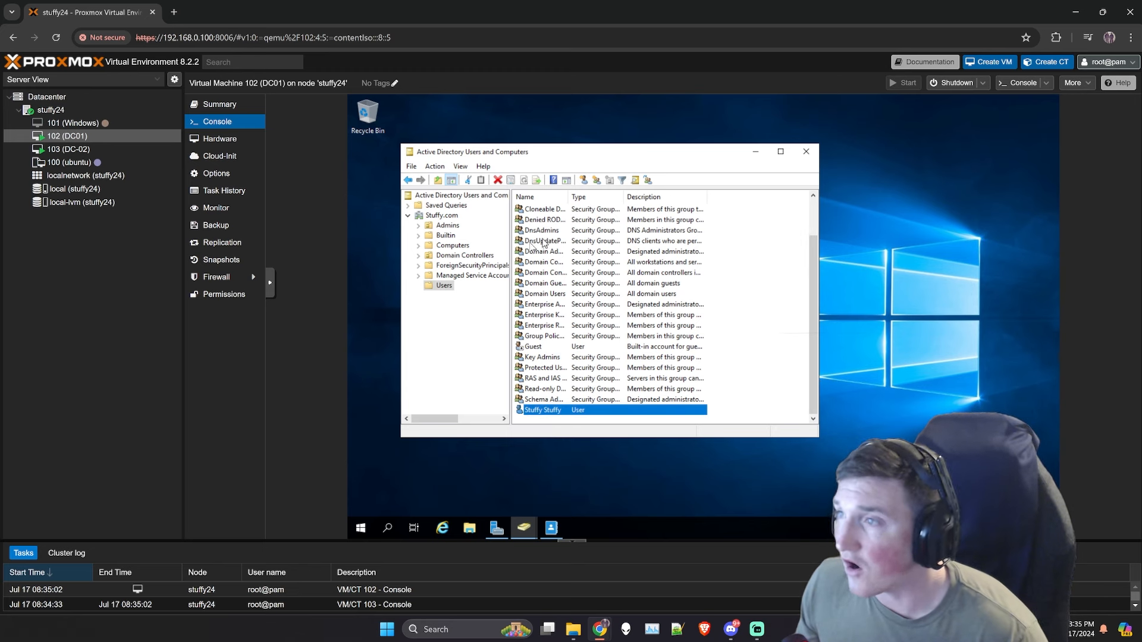
Step: Start a New > User in Users, cancel it, then select the Stuffy.com domain
{"action": "right_click", "coordinate": [443, 286]}
{"action": "mouse_move", "coordinate": [519, 321]}
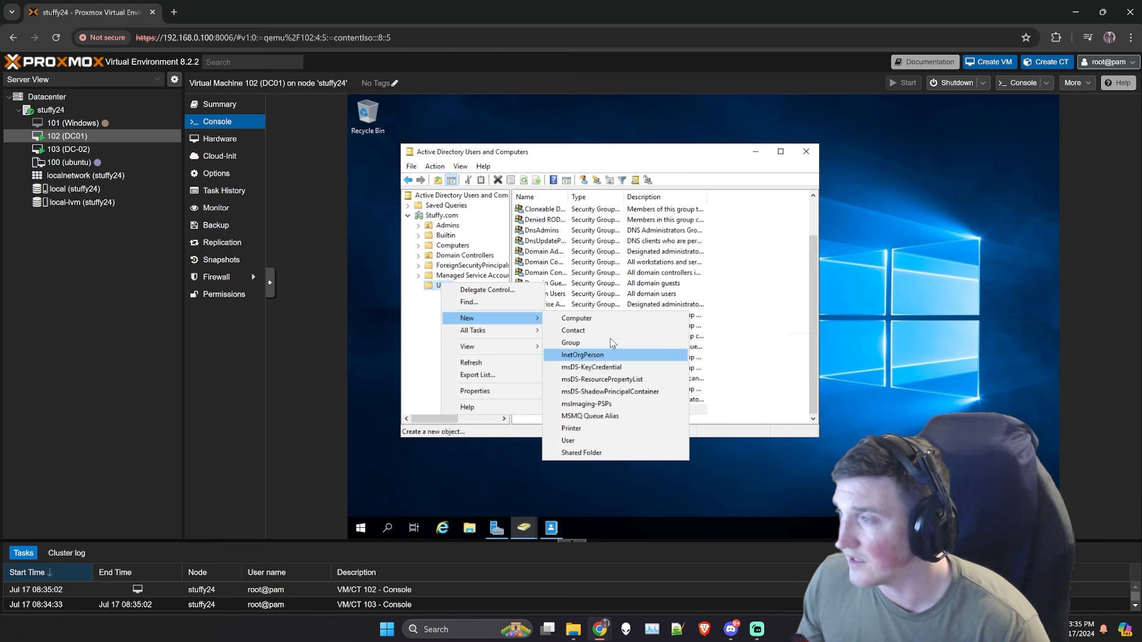
{"action": "left_click", "coordinate": [568, 441]}
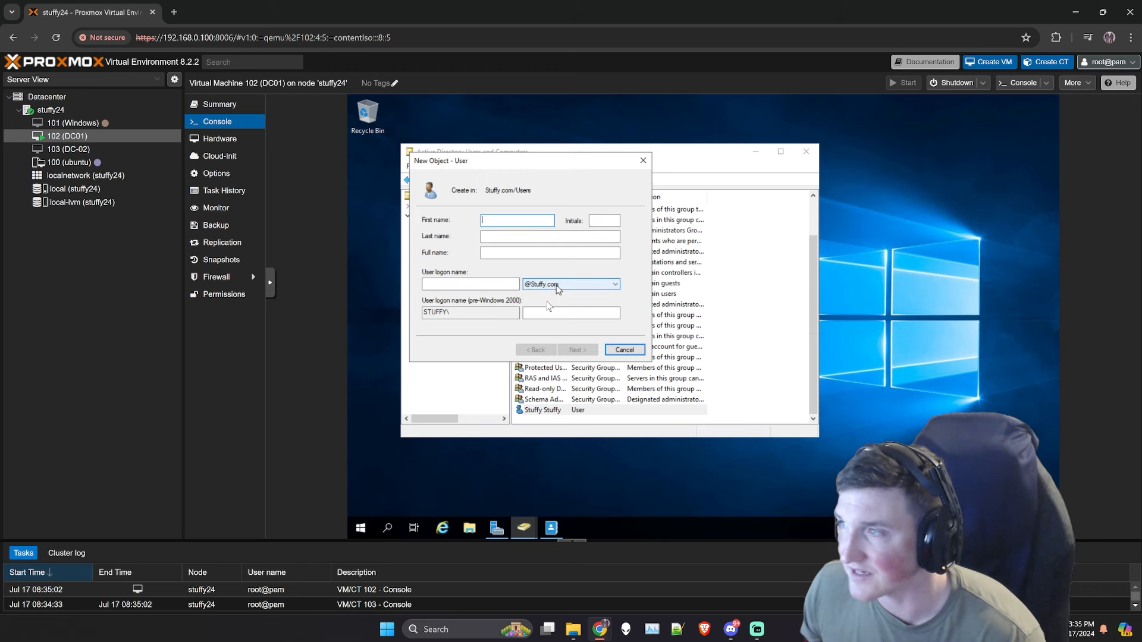
{"action": "left_click", "coordinate": [622, 351]}
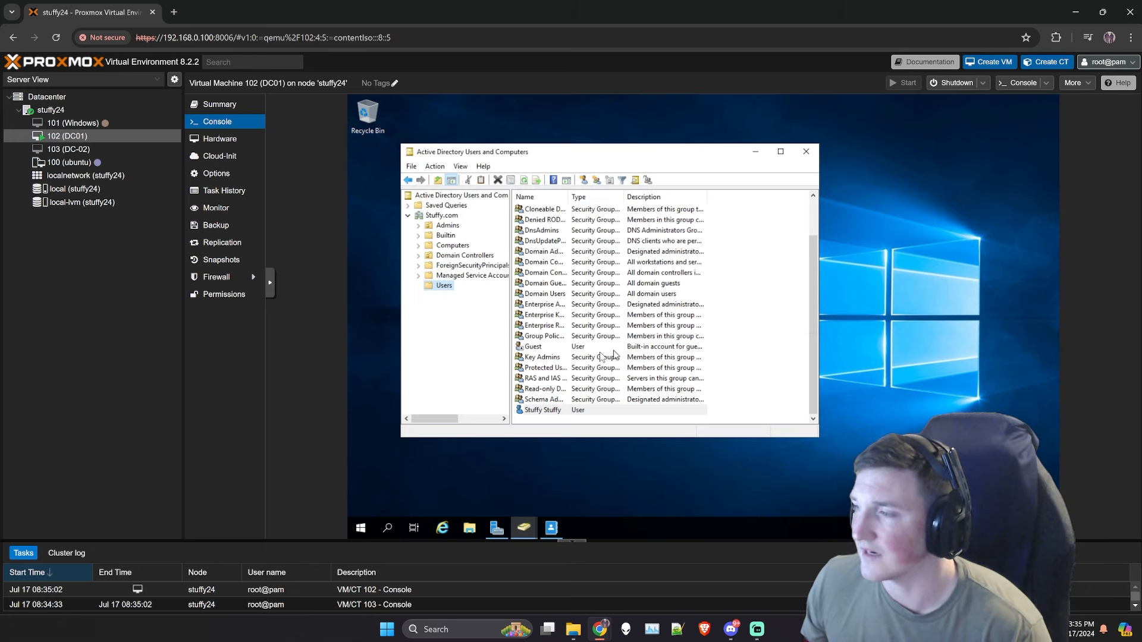
{"action": "left_click", "coordinate": [541, 410]}
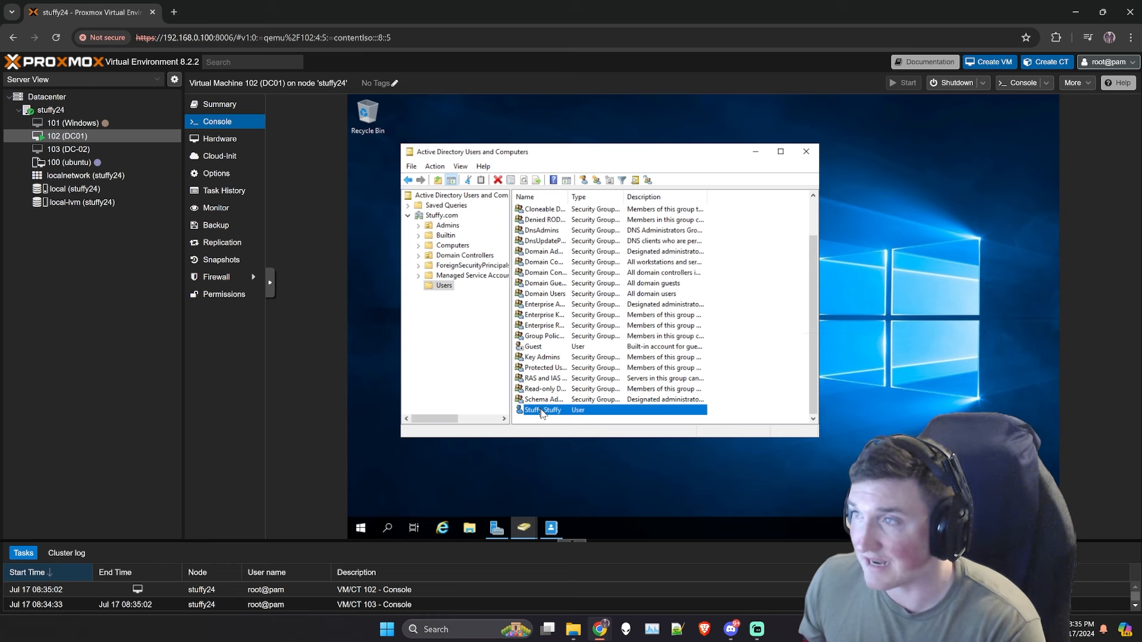
{"action": "left_click", "coordinate": [434, 216]}
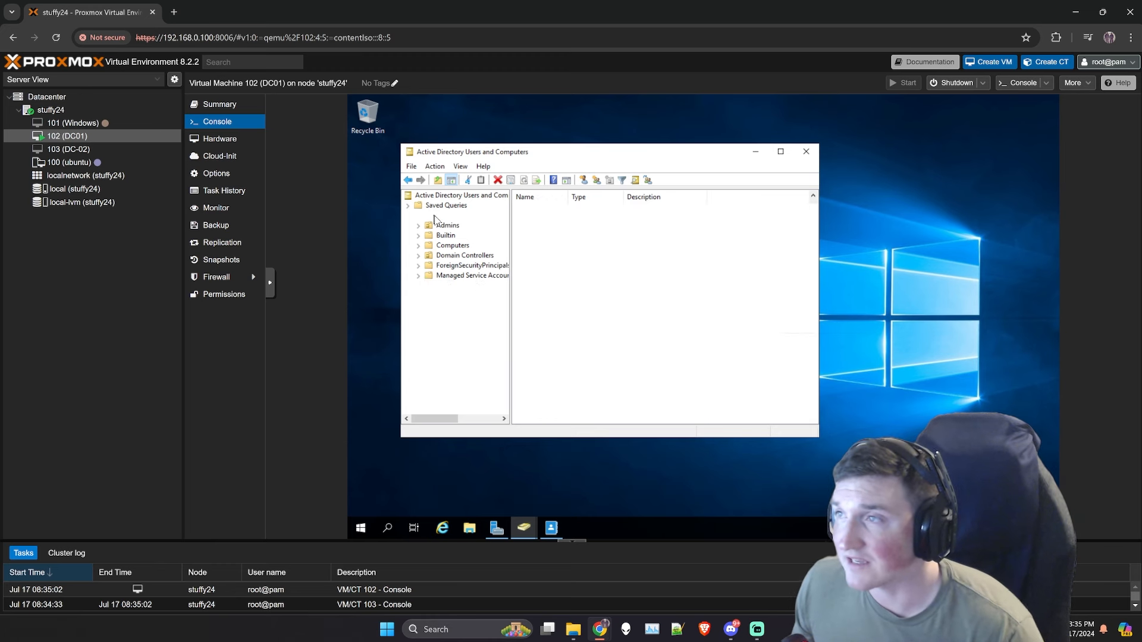
Step: Open the empty Admins OU, viewing and dismissing the Stuffy.com and Admins context menus
{"action": "right_click", "coordinate": [435, 217]}
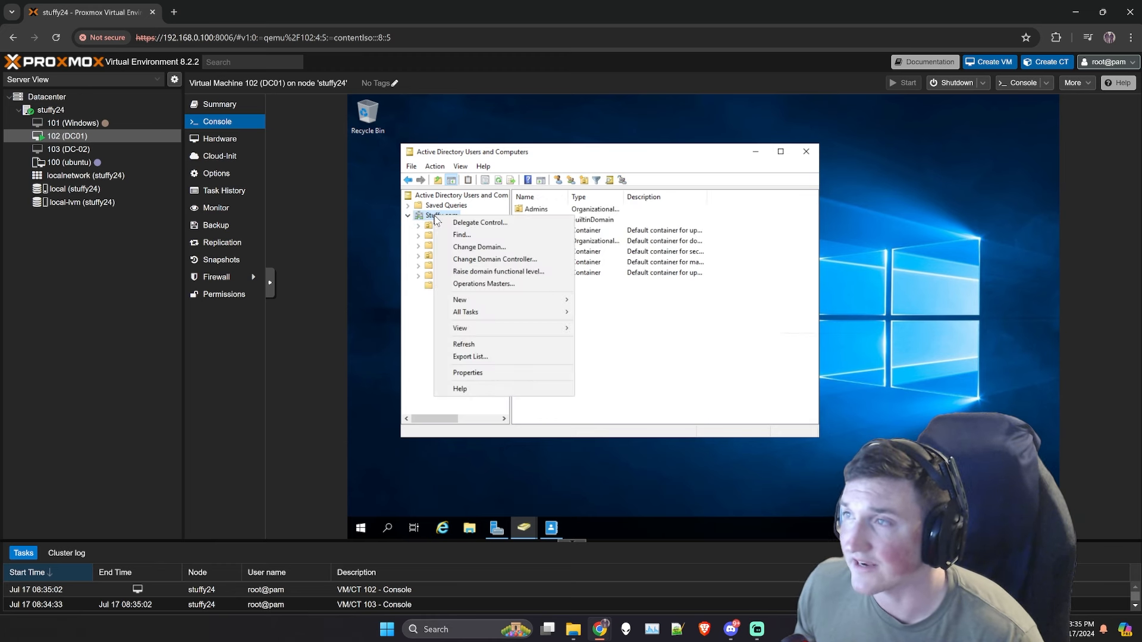
{"action": "mouse_move", "coordinate": [474, 299]}
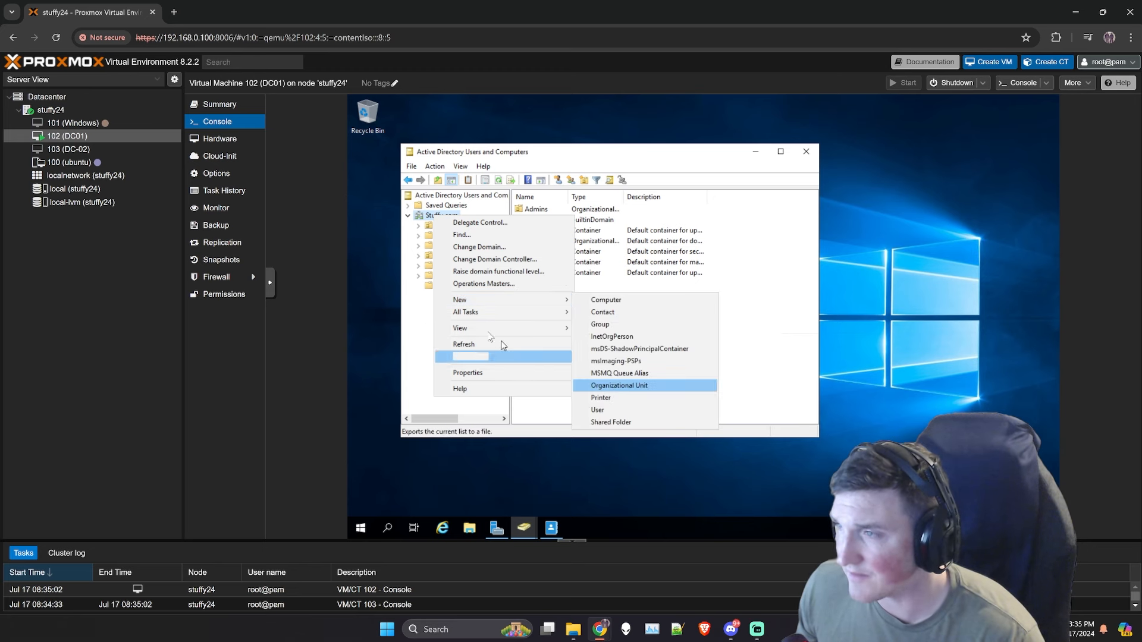
{"action": "left_click", "coordinate": [421, 323]}
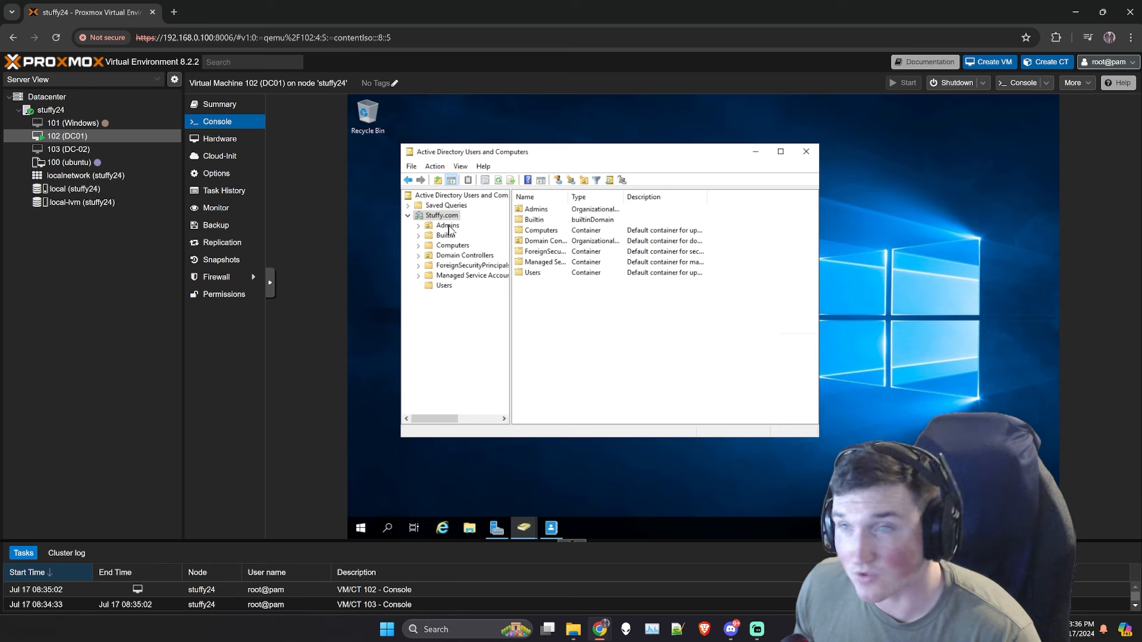
{"action": "left_click", "coordinate": [448, 226]}
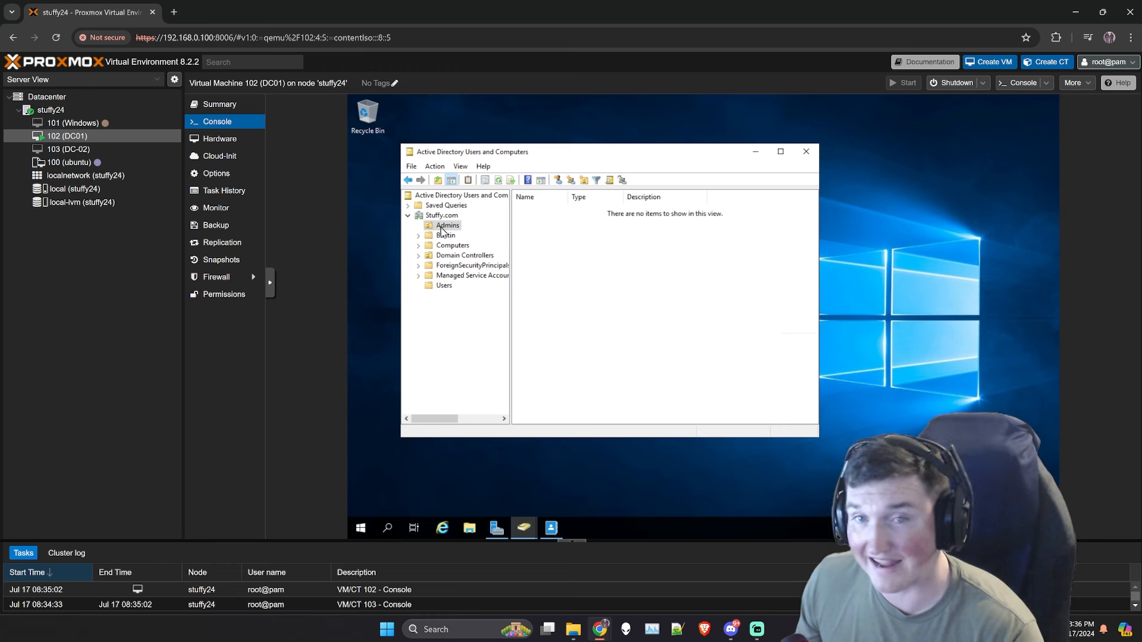
{"action": "right_click", "coordinate": [442, 231]}
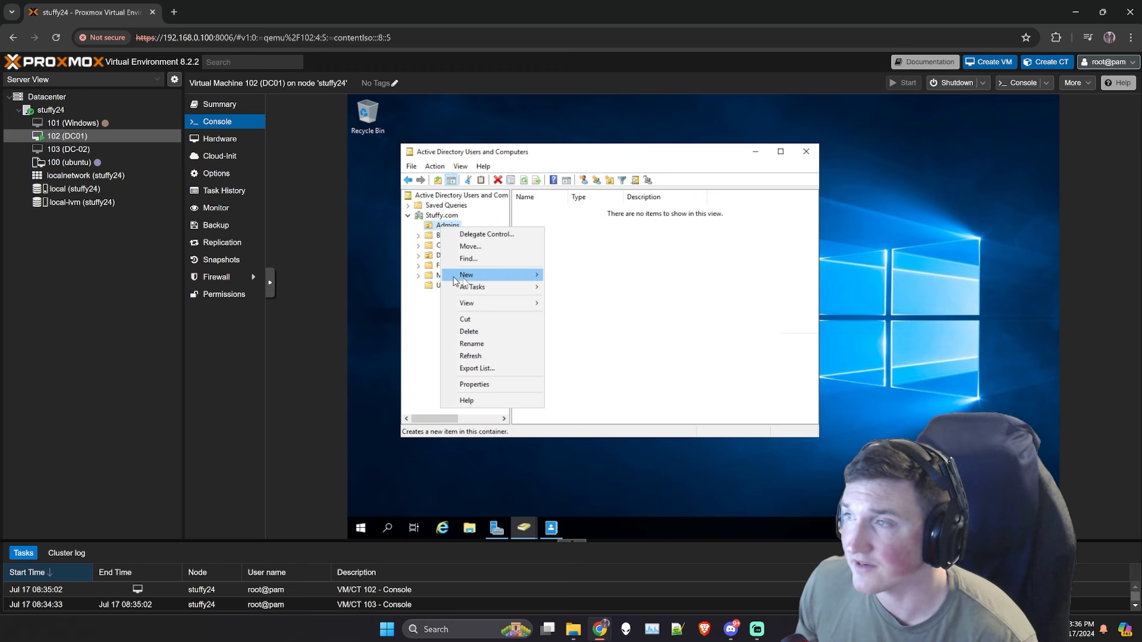
{"action": "mouse_move", "coordinate": [469, 292]}
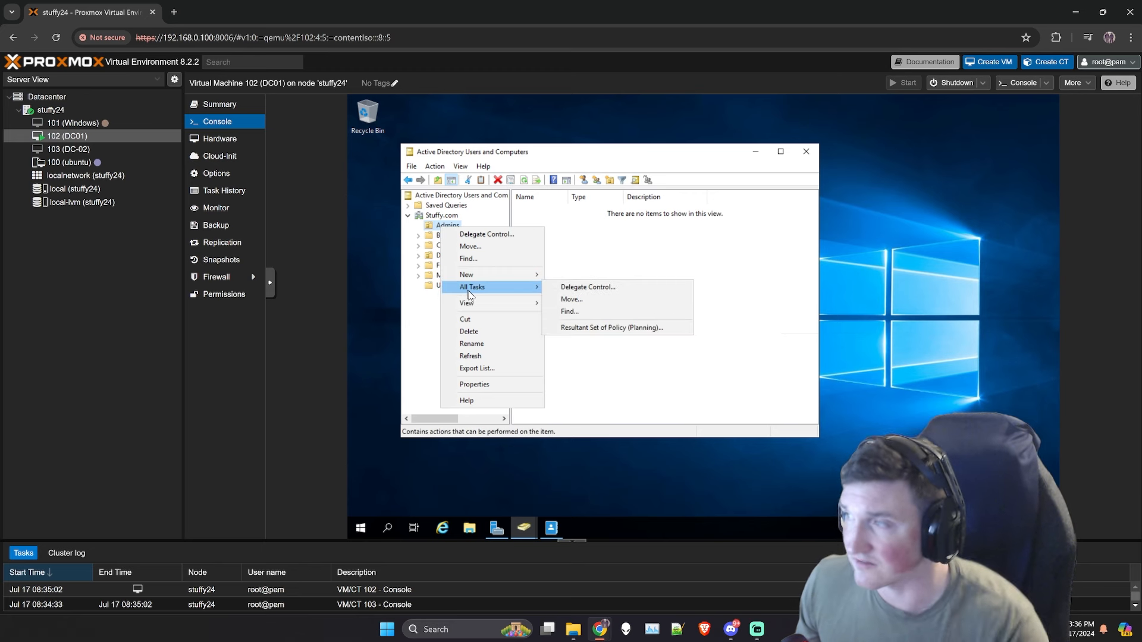
{"action": "left_click", "coordinate": [416, 310]}
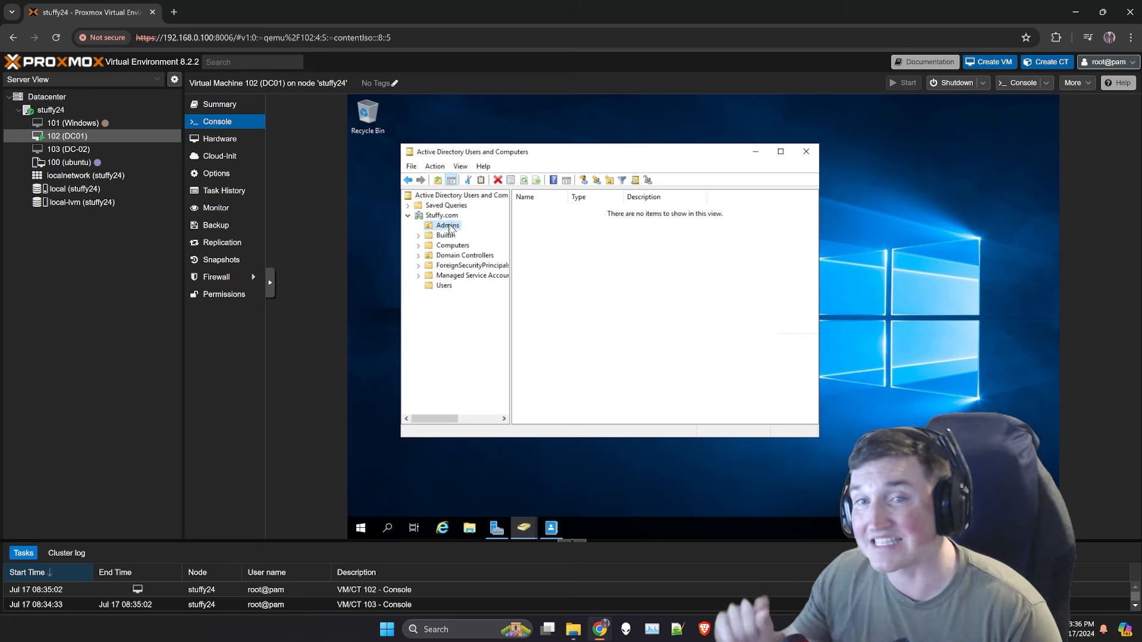
Step: Check the demo user's Member Of tab showing Domain Users and Enterprise Admins, then cancel Properties
{"action": "left_click", "coordinate": [450, 287]}
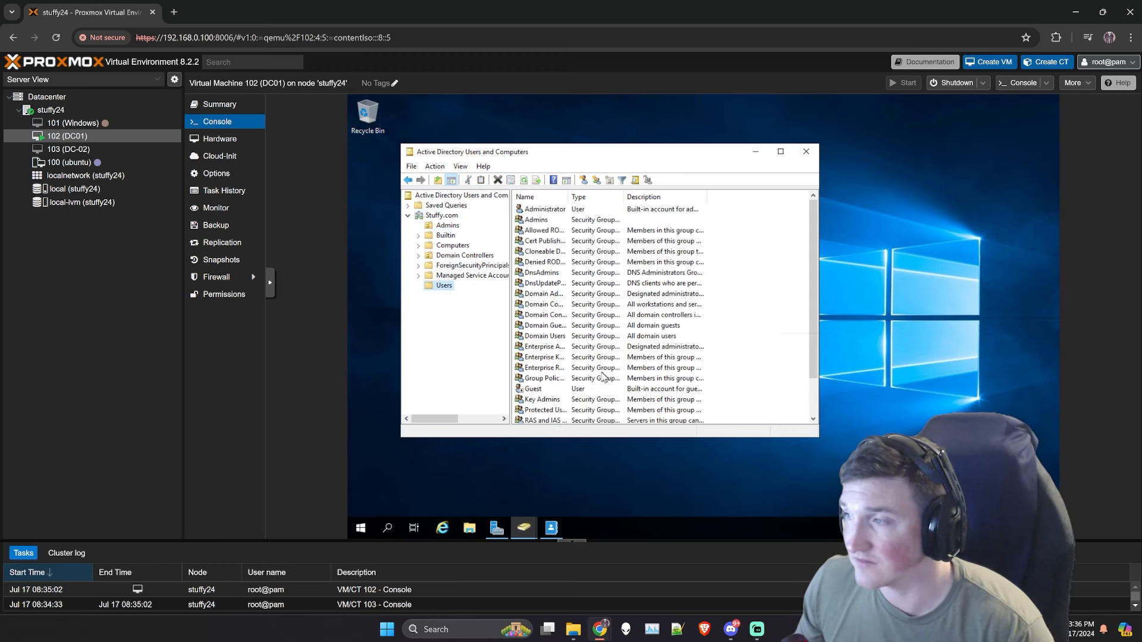
{"action": "scroll", "coordinate": [579, 279], "scroll_direction": "down", "scroll_amount": 1}
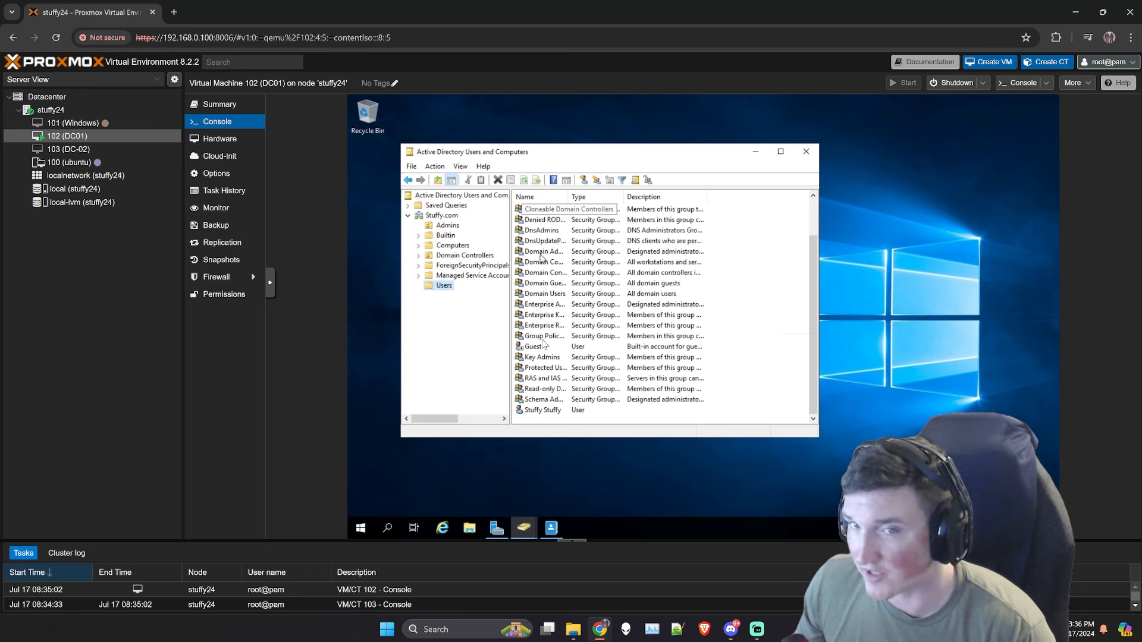
{"action": "left_click", "coordinate": [542, 410]}
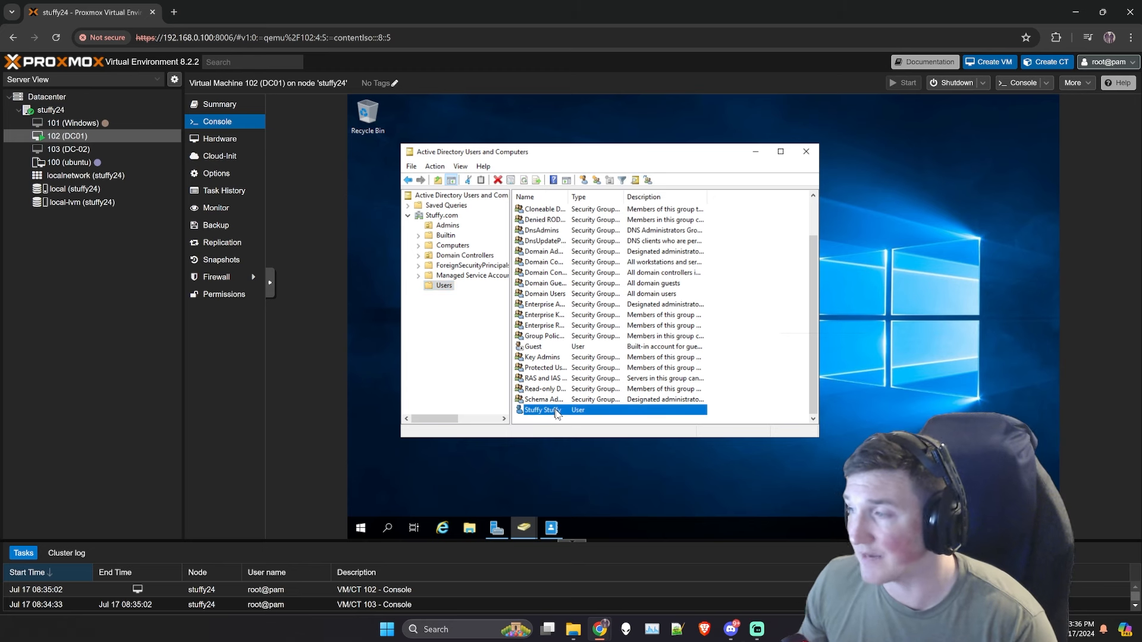
{"action": "right_click", "coordinate": [556, 414]}
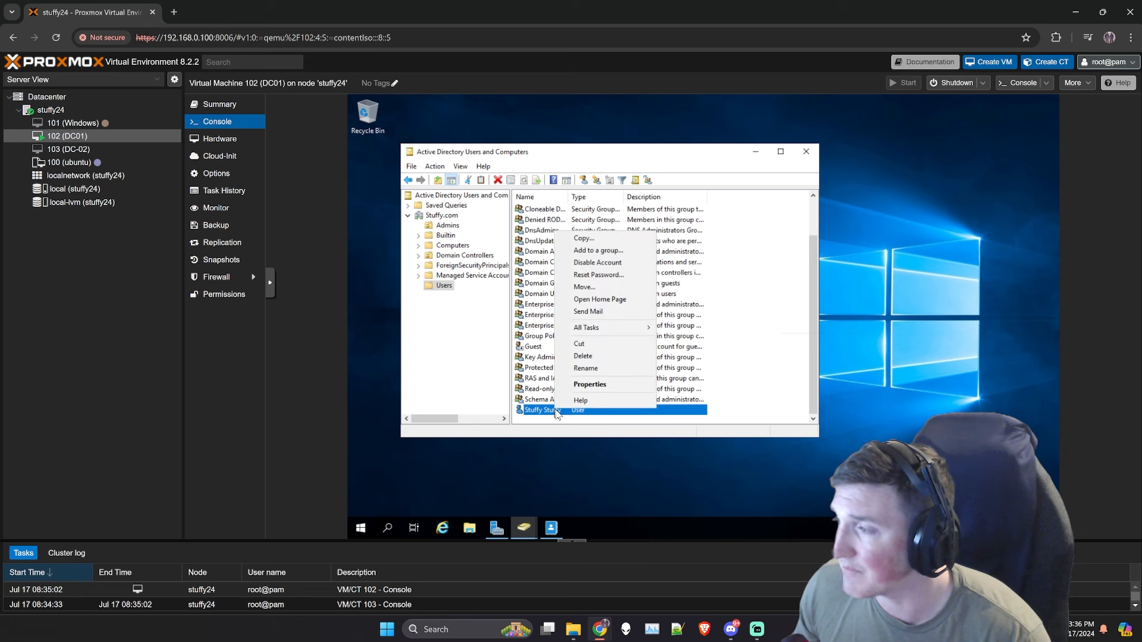
{"action": "left_click", "coordinate": [591, 385]}
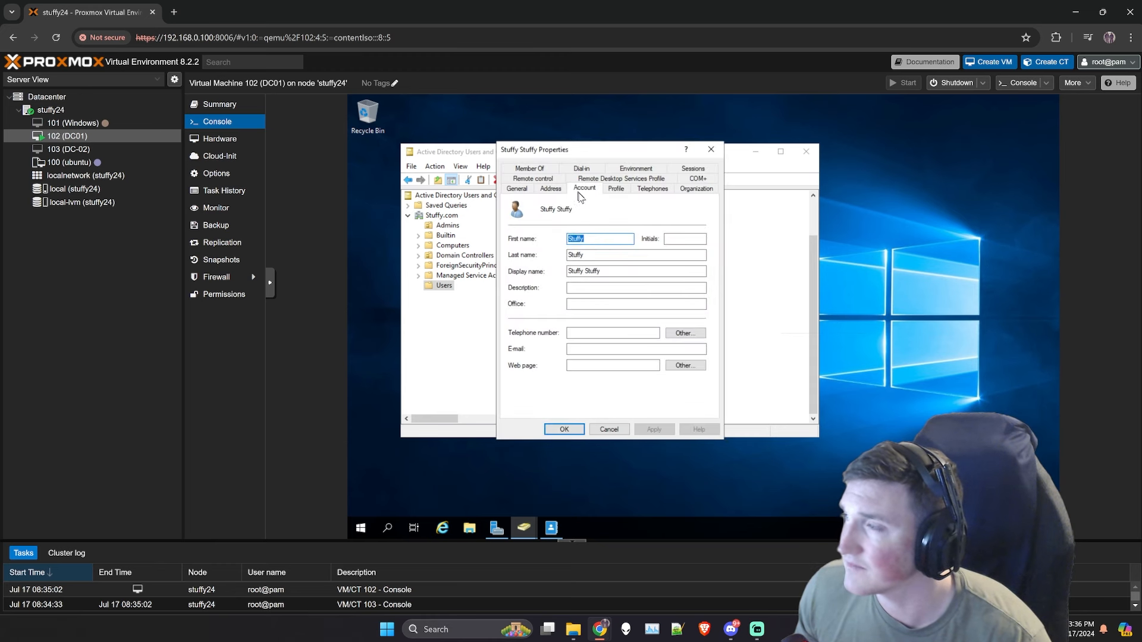
{"action": "left_click", "coordinate": [580, 195]}
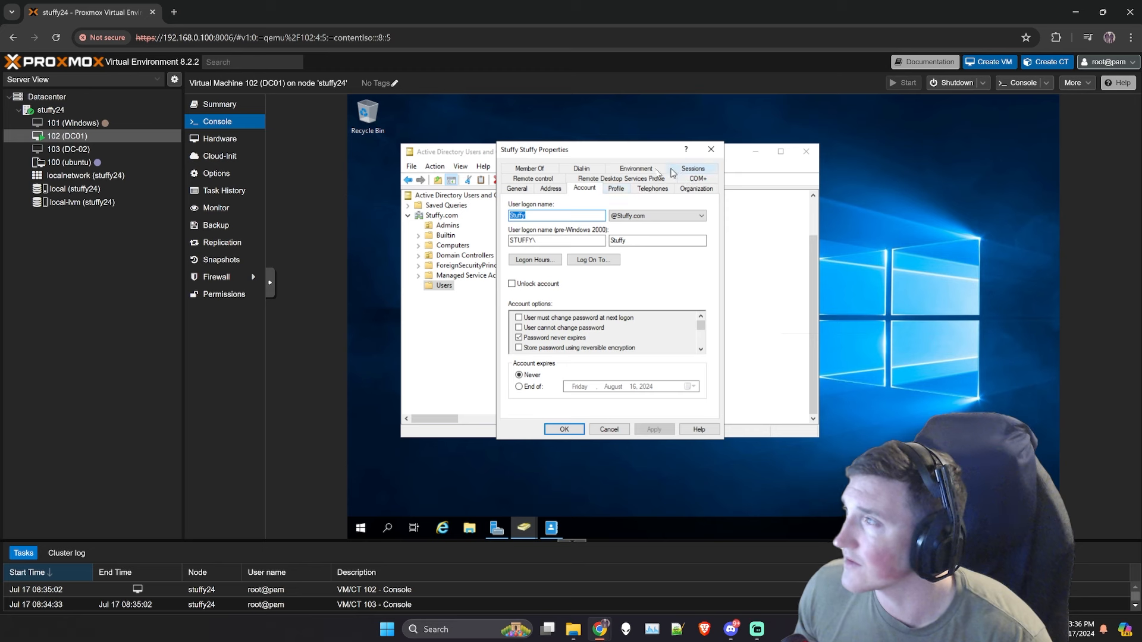
{"action": "left_click", "coordinate": [543, 170]}
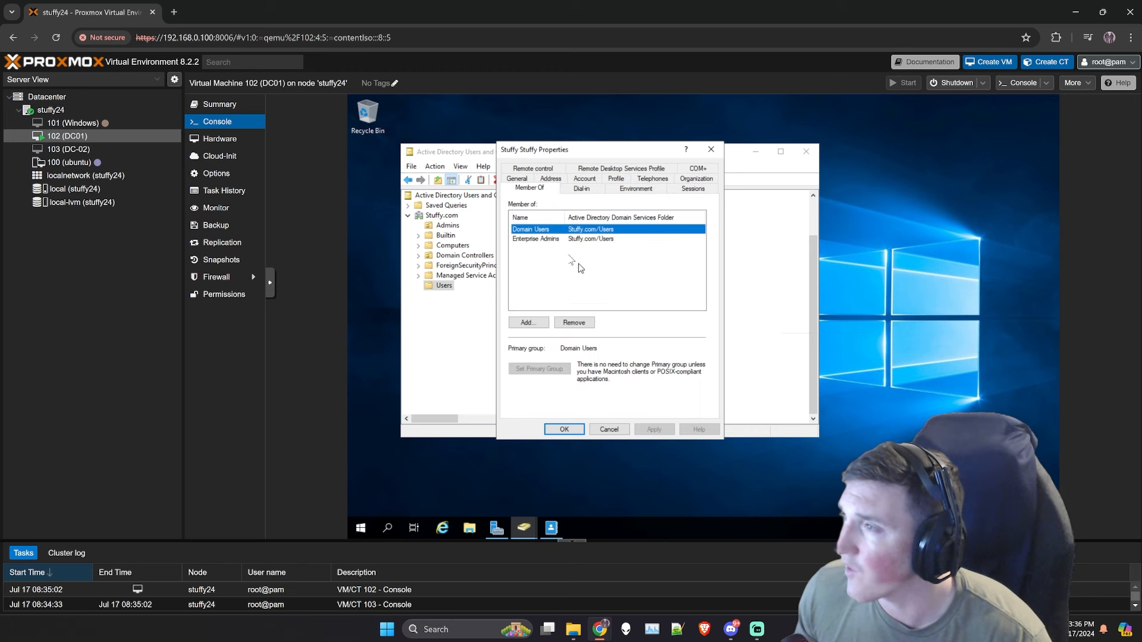
{"action": "left_click", "coordinate": [554, 239]}
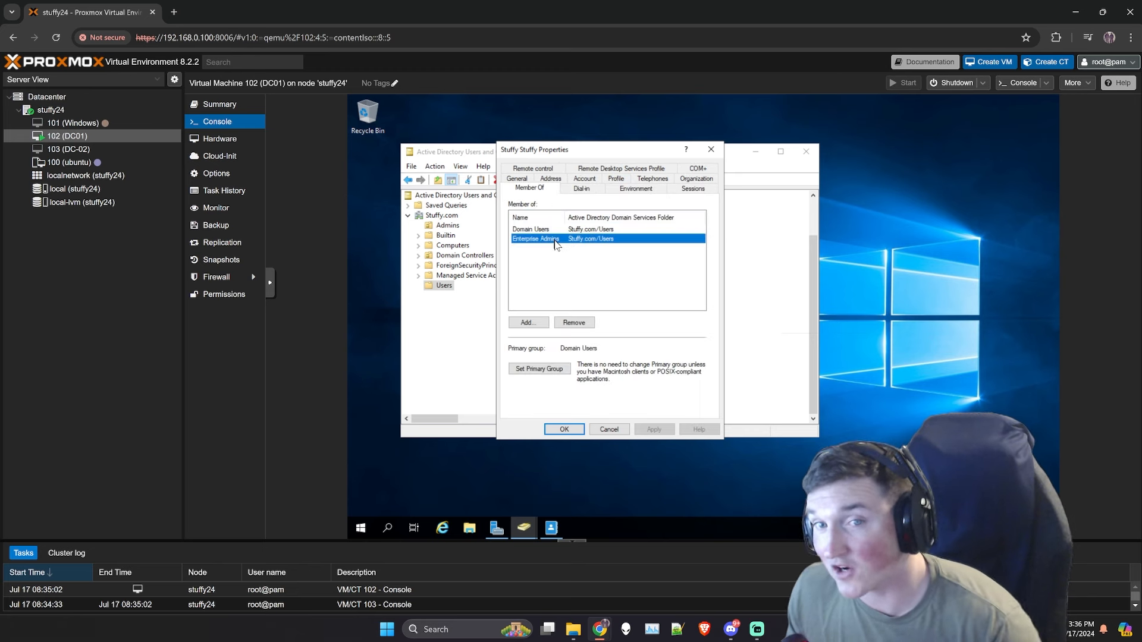
{"action": "left_click", "coordinate": [609, 429]}
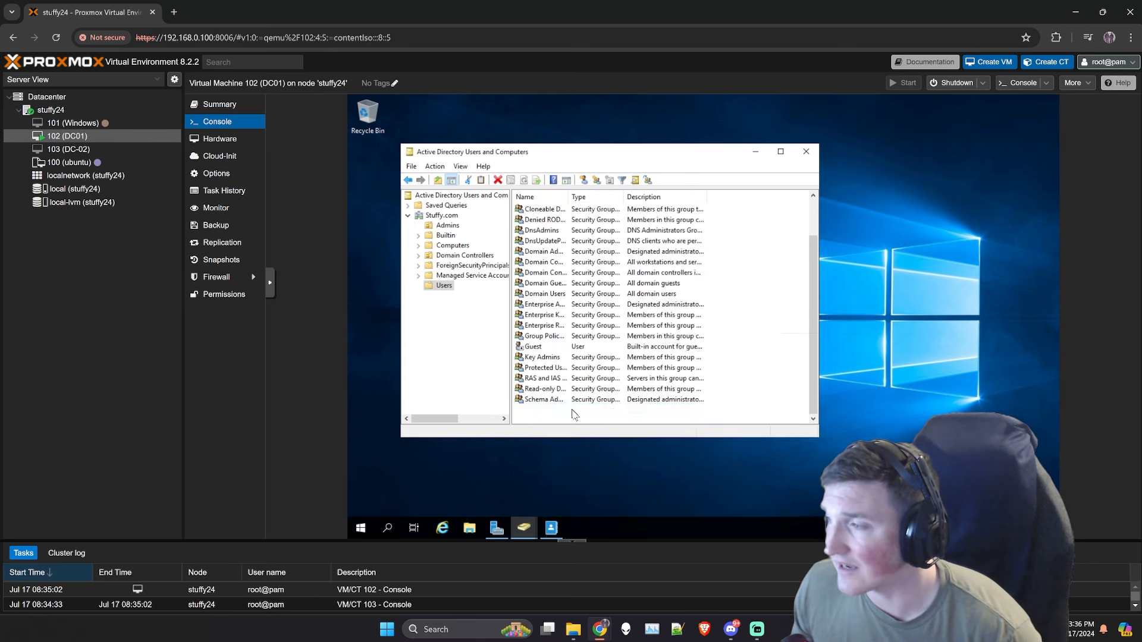
Step: Drag the demo user onto the Admins OU and confirm the move warning
{"action": "left_click_drag", "start_coordinate": [551, 401], "coordinate": [450, 228]}
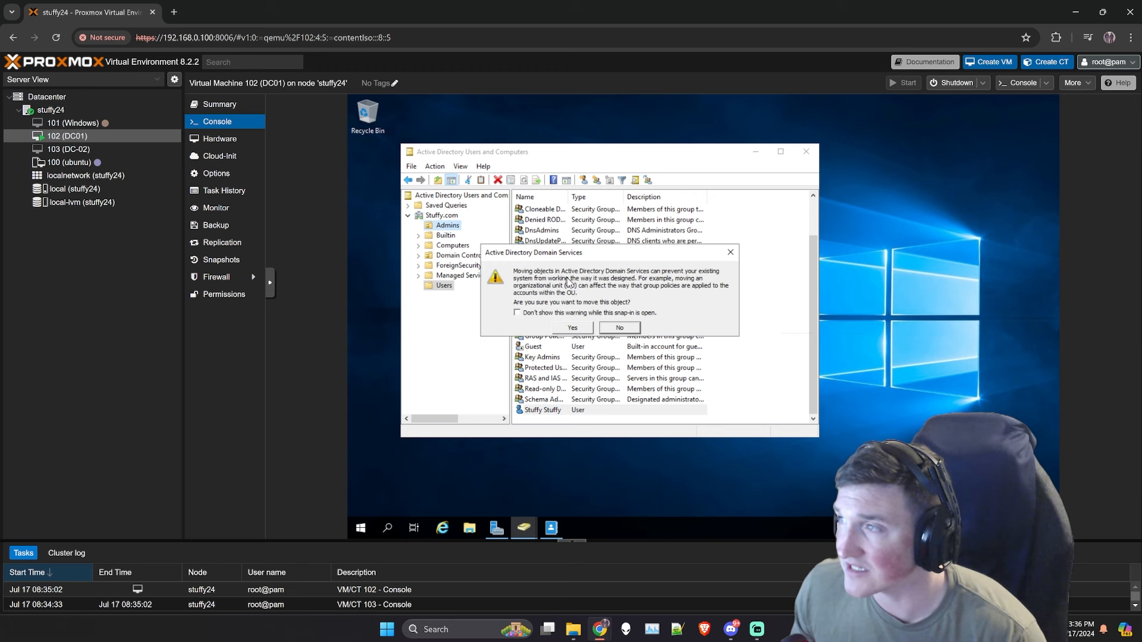
{"action": "left_click", "coordinate": [580, 331]}
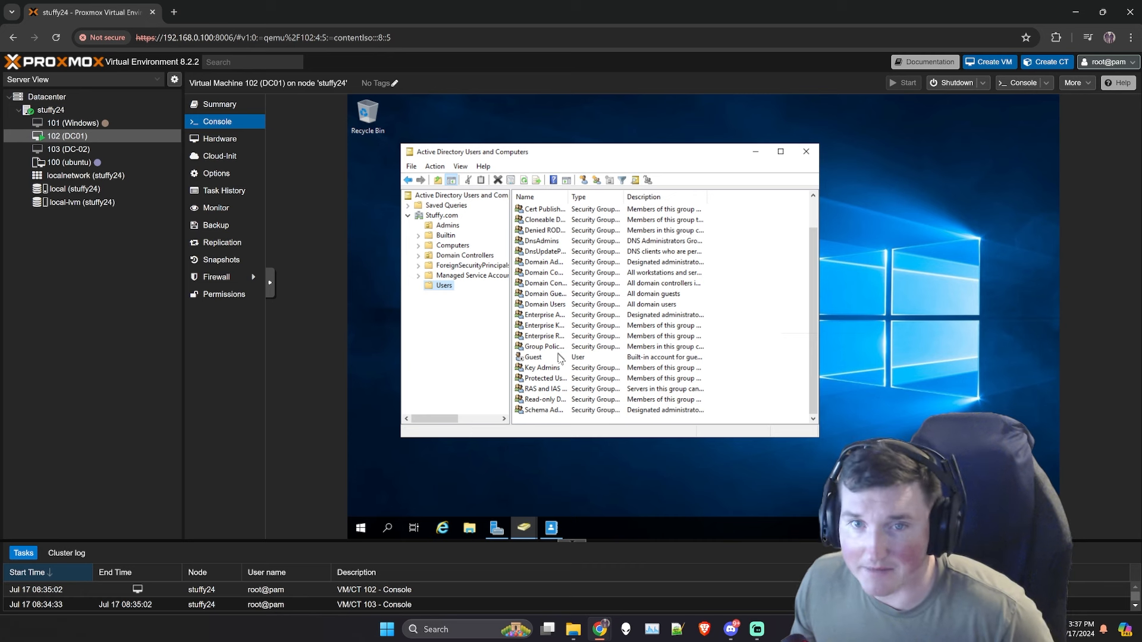
{"action": "scroll", "coordinate": [553, 336], "scroll_direction": "up", "scroll_amount": 1}
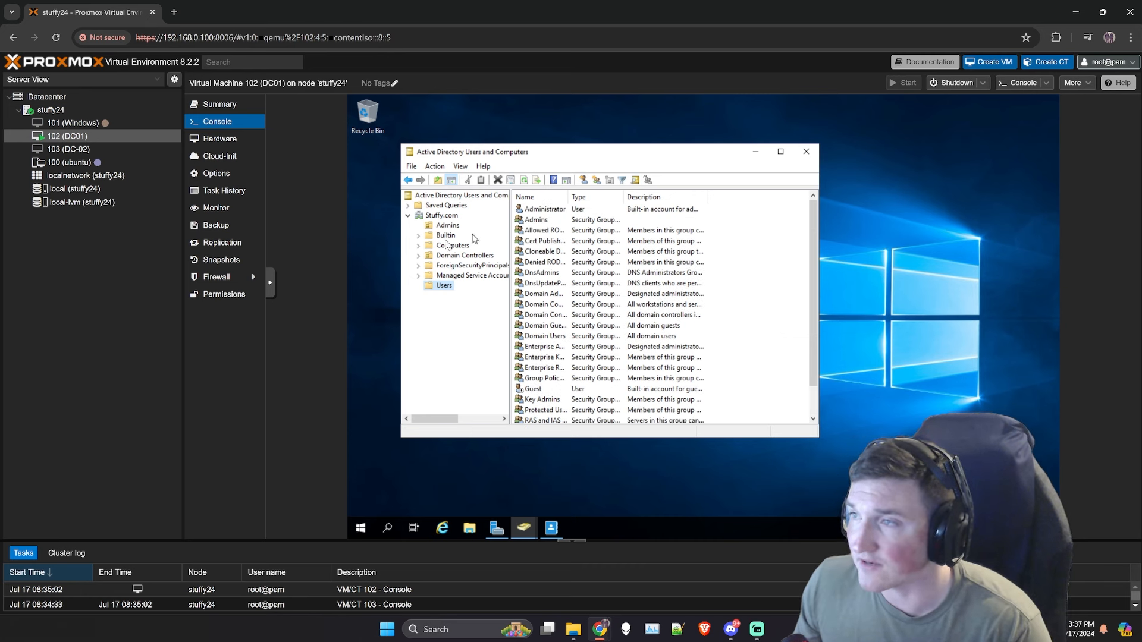
Step: Check that the Admins OU now lists the demo user
{"action": "left_click", "coordinate": [447, 226]}
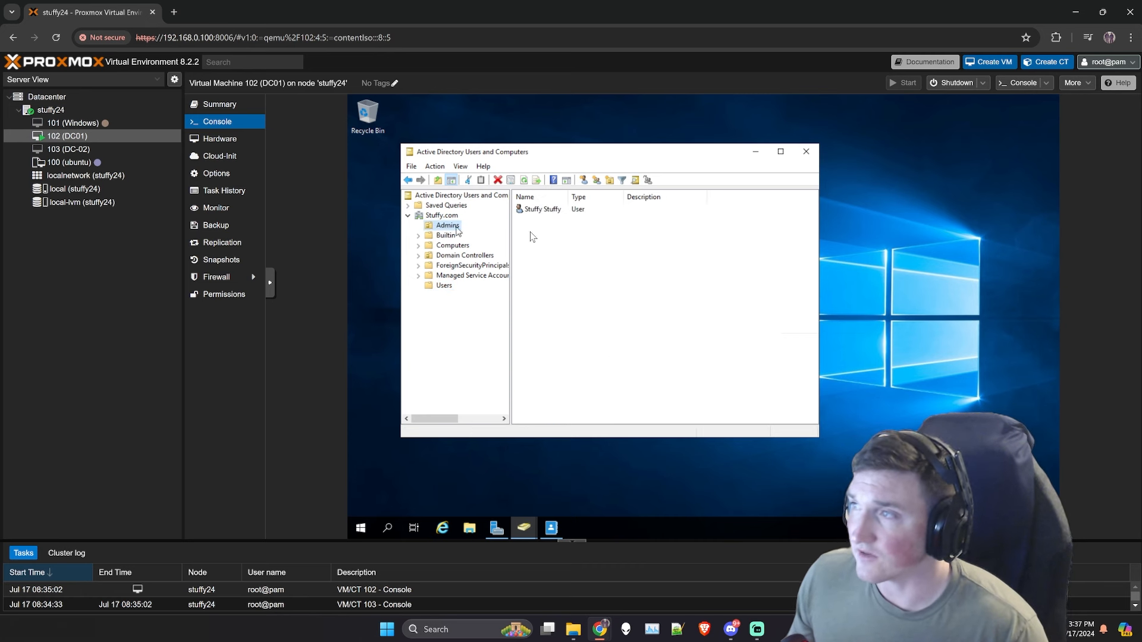
{"action": "left_click", "coordinate": [559, 231]}
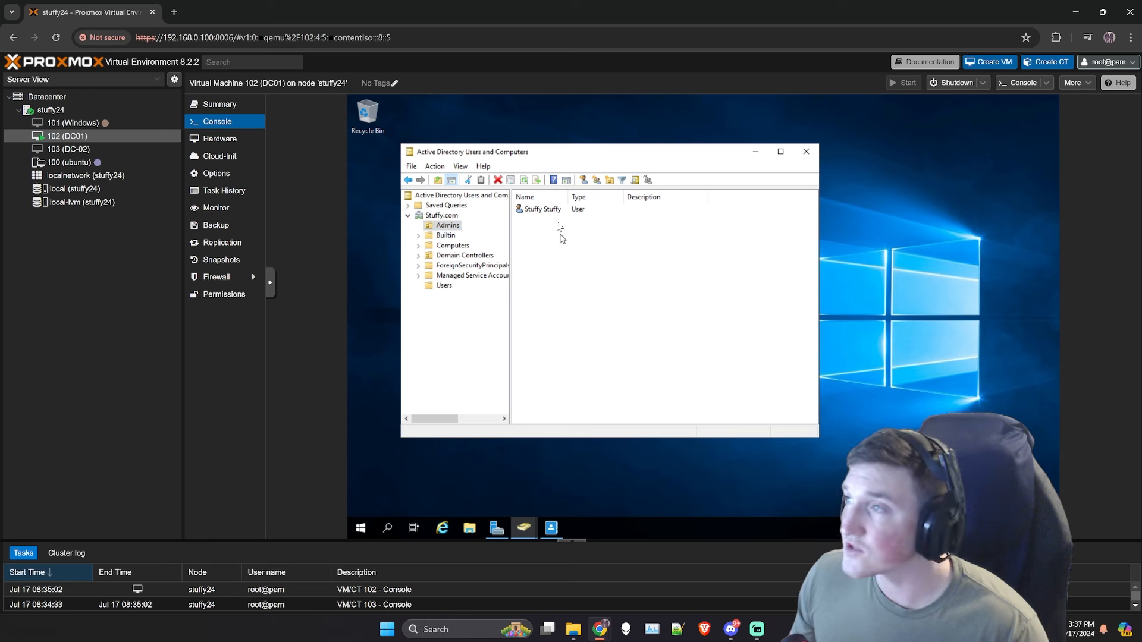
{"action": "right_click", "coordinate": [453, 226]}
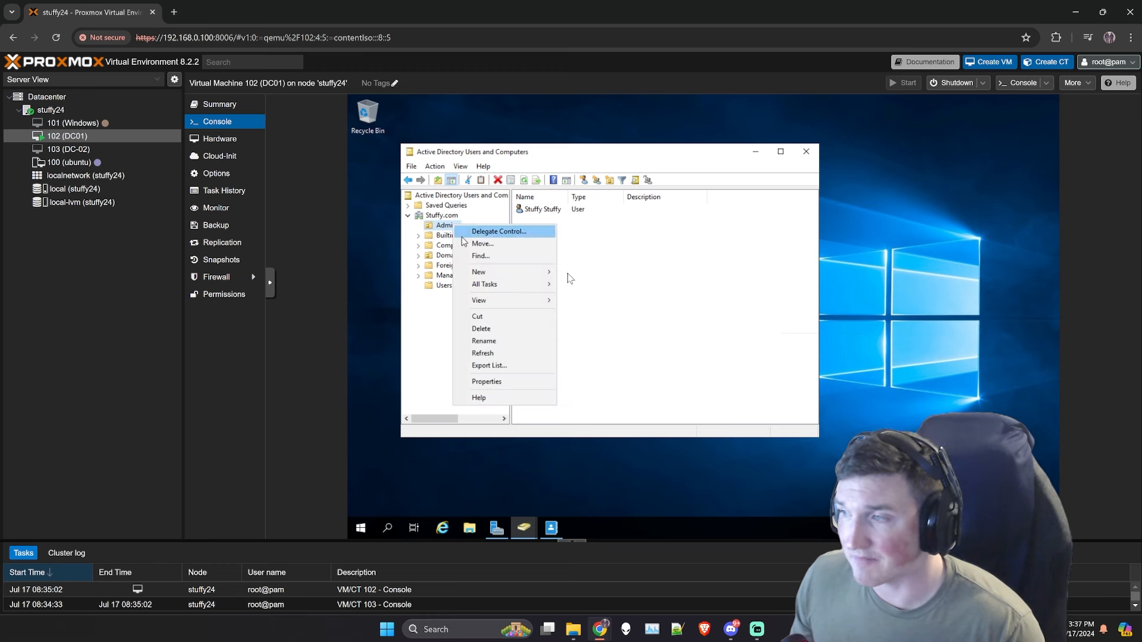
{"action": "left_click", "coordinate": [653, 301]}
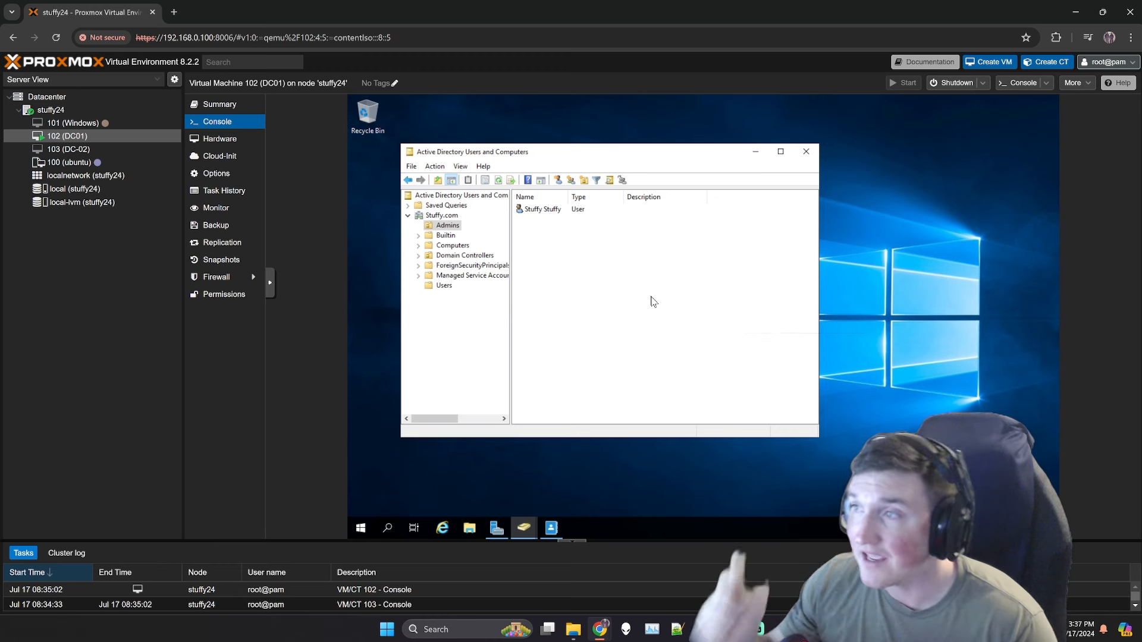
{"action": "left_click", "coordinate": [448, 216]}
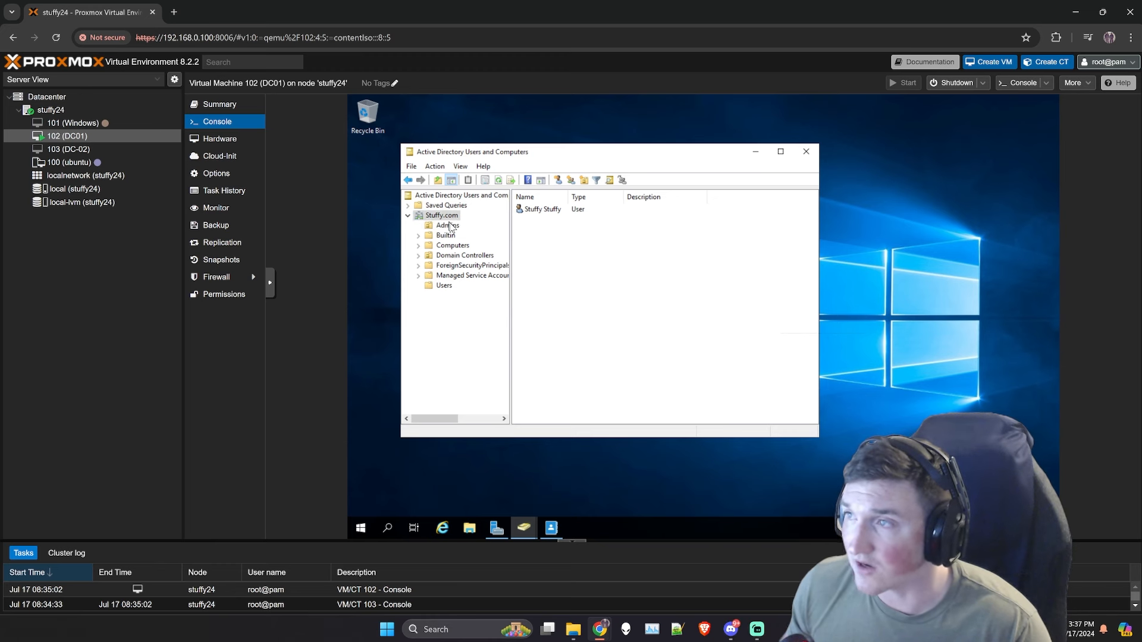
{"action": "left_click", "coordinate": [448, 228]}
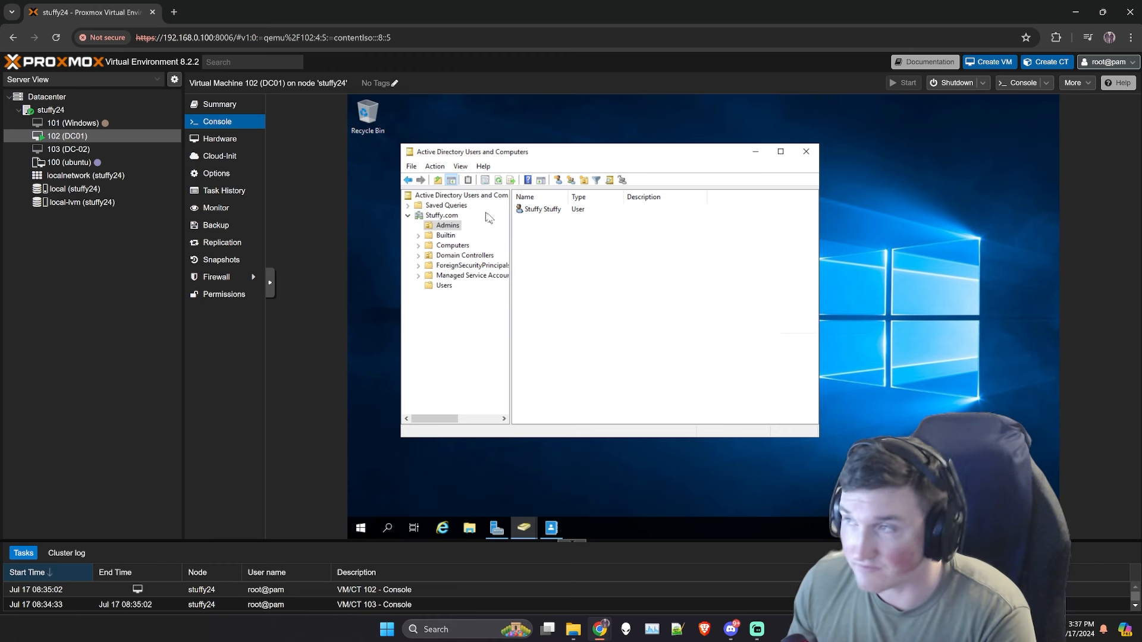
Step: Add an organizational unit named Employees under Stuffy.com via New > Organizational Unit
{"action": "left_click", "coordinate": [452, 216]}
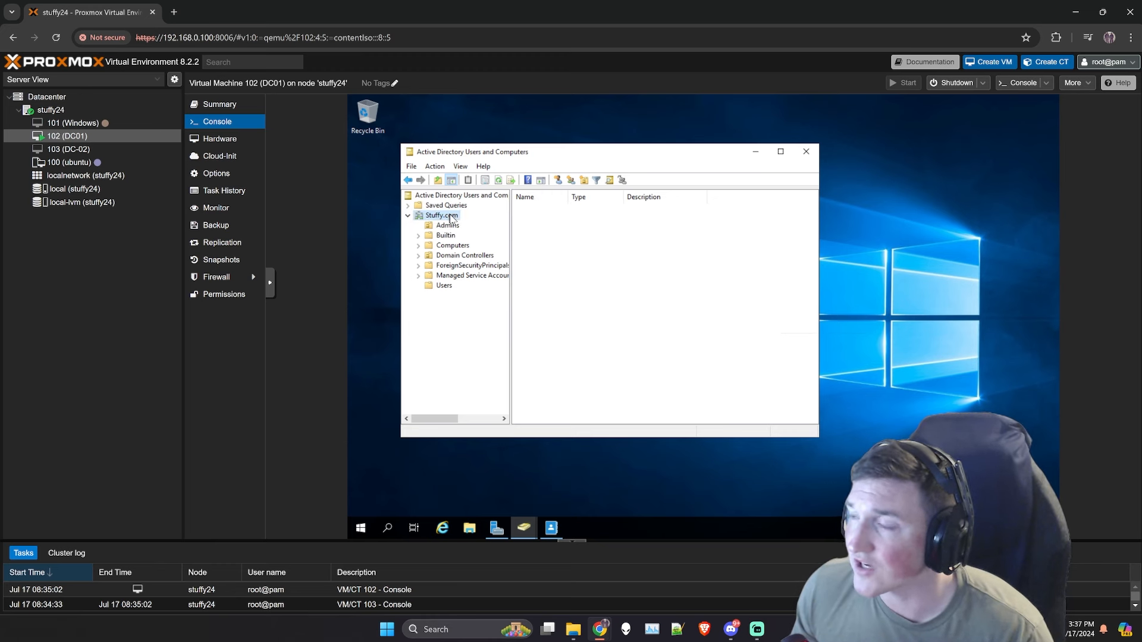
{"action": "right_click", "coordinate": [452, 216]}
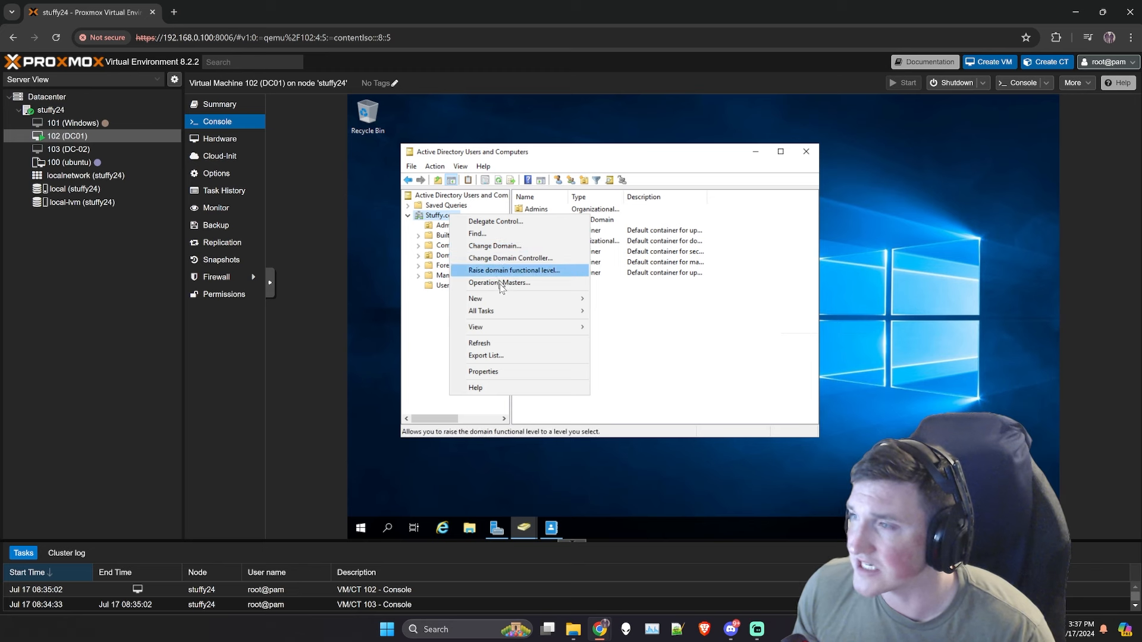
{"action": "mouse_move", "coordinate": [519, 303]}
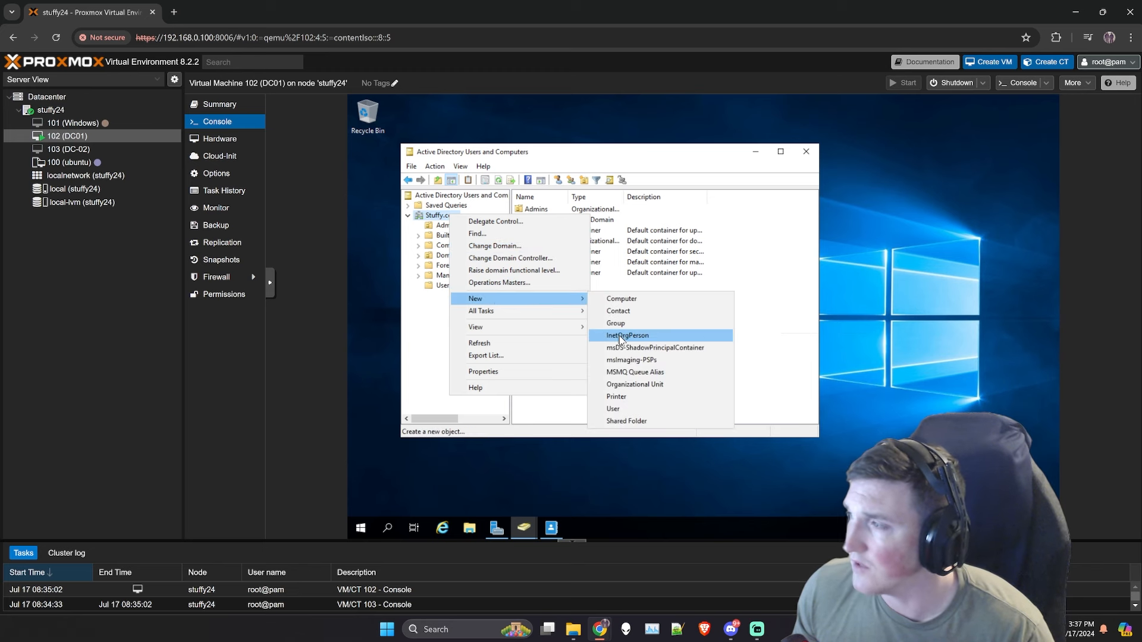
{"action": "left_click", "coordinate": [620, 385]}
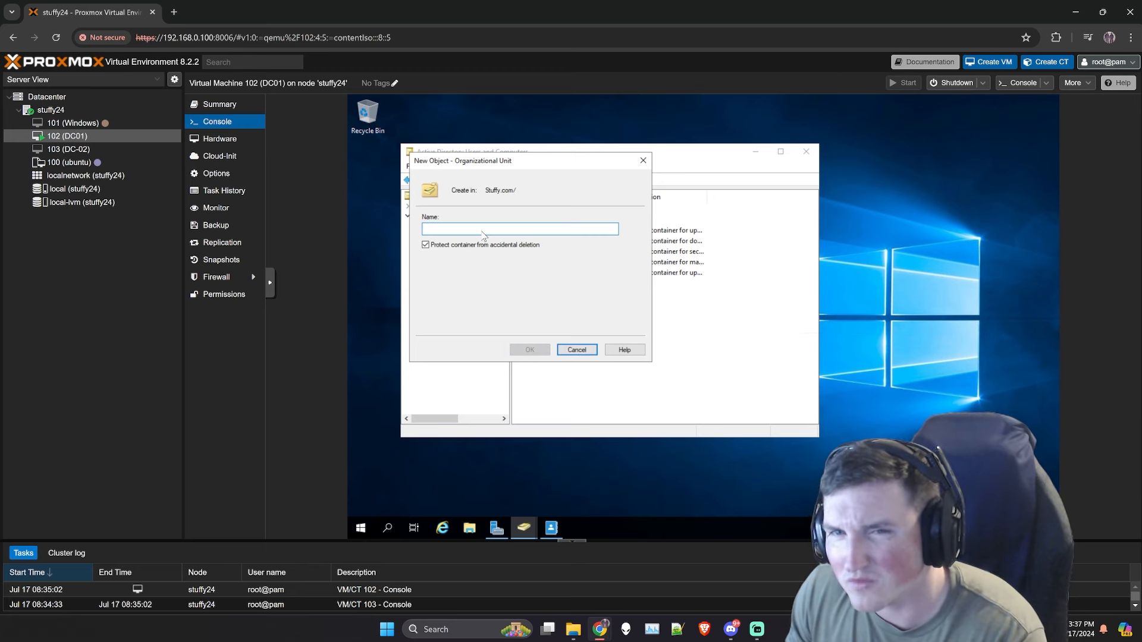
{"action": "type", "text": "Employees"}
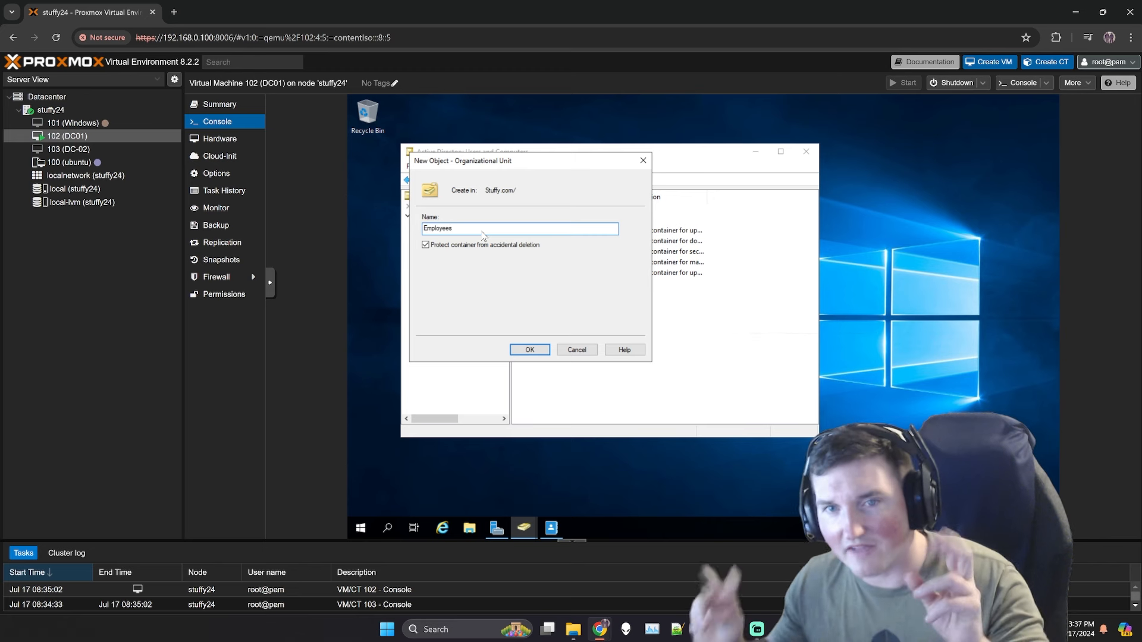
{"action": "left_click", "coordinate": [524, 351]}
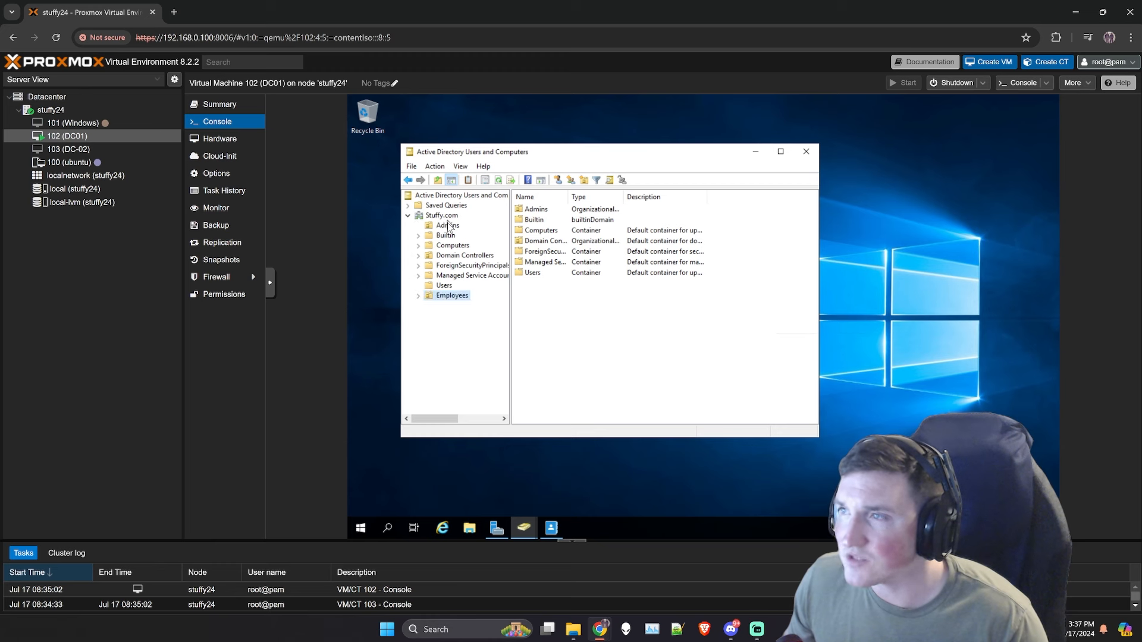
Step: Switch between the Employees and Admins OUs: Employees is empty, Admins holds the demo user
{"action": "left_click", "coordinate": [447, 296]}
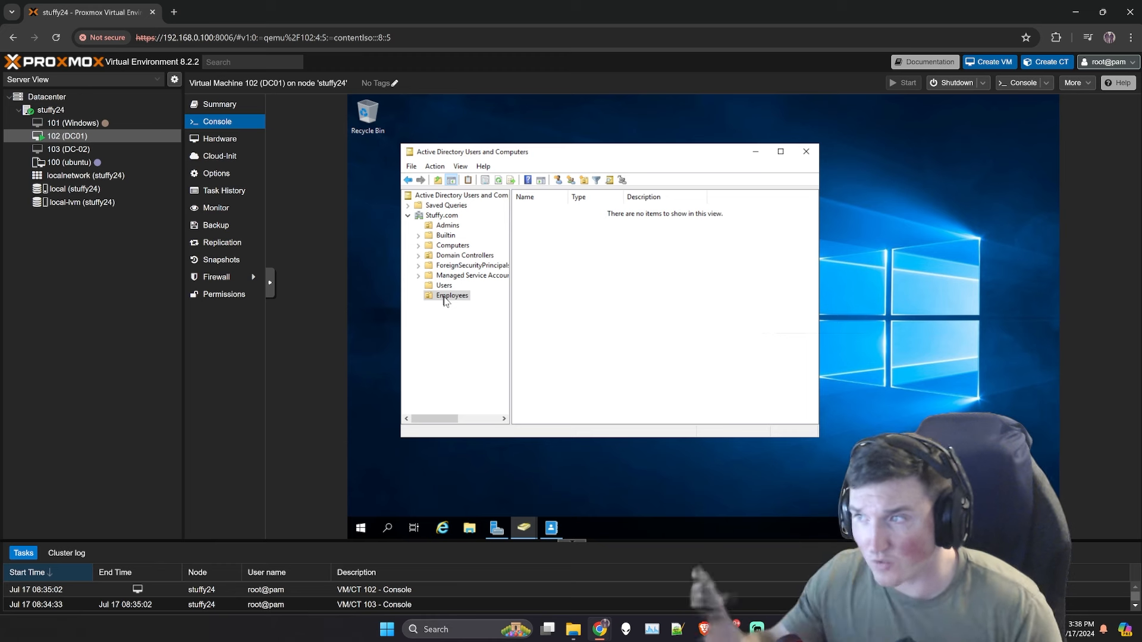
{"action": "left_click", "coordinate": [453, 315]}
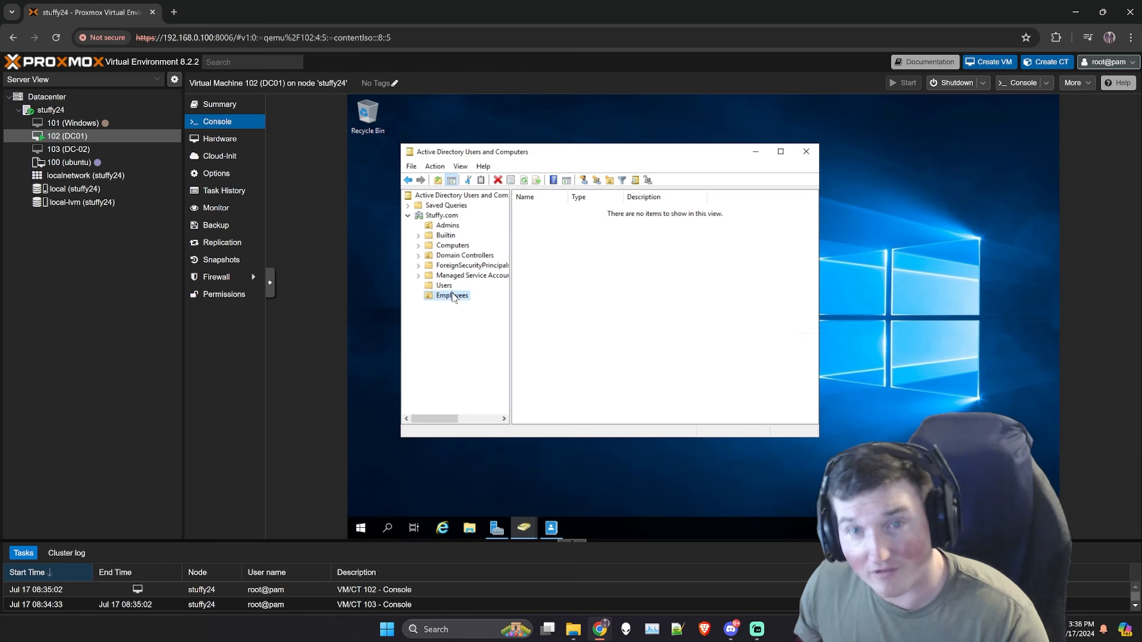
{"action": "left_click", "coordinate": [451, 227]}
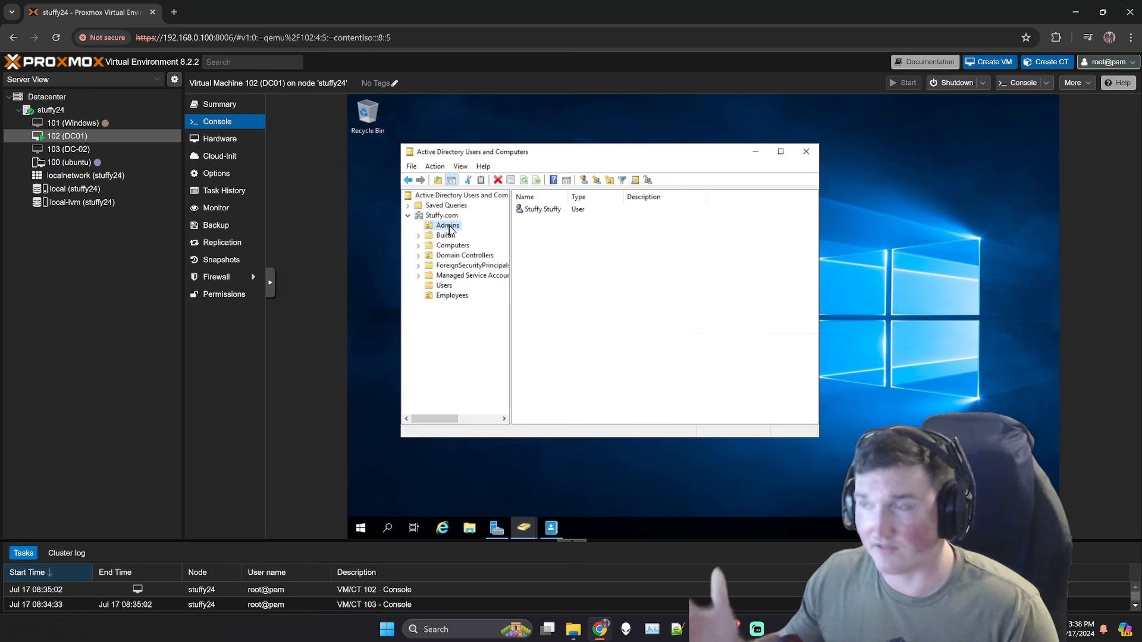
{"action": "left_click", "coordinate": [444, 298]}
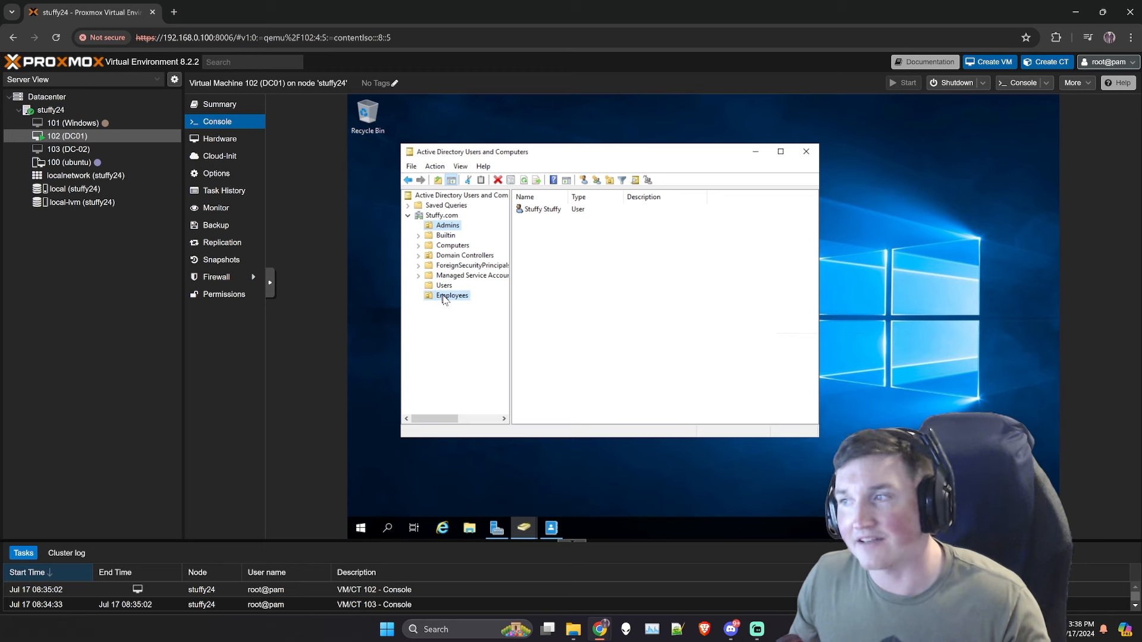
{"action": "left_click", "coordinate": [448, 228]}
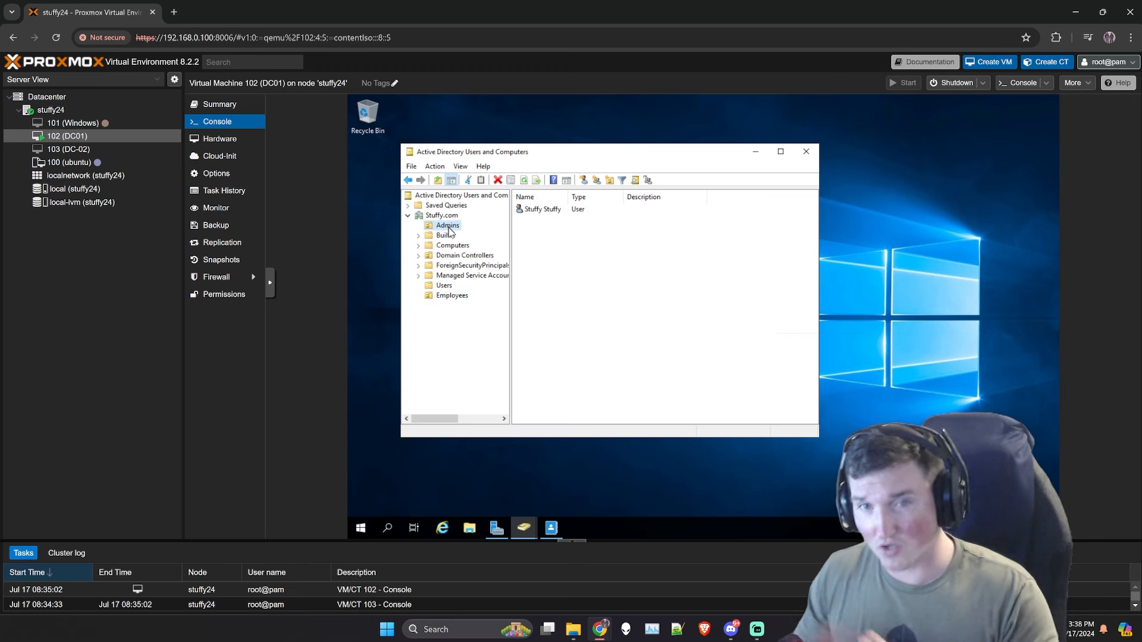